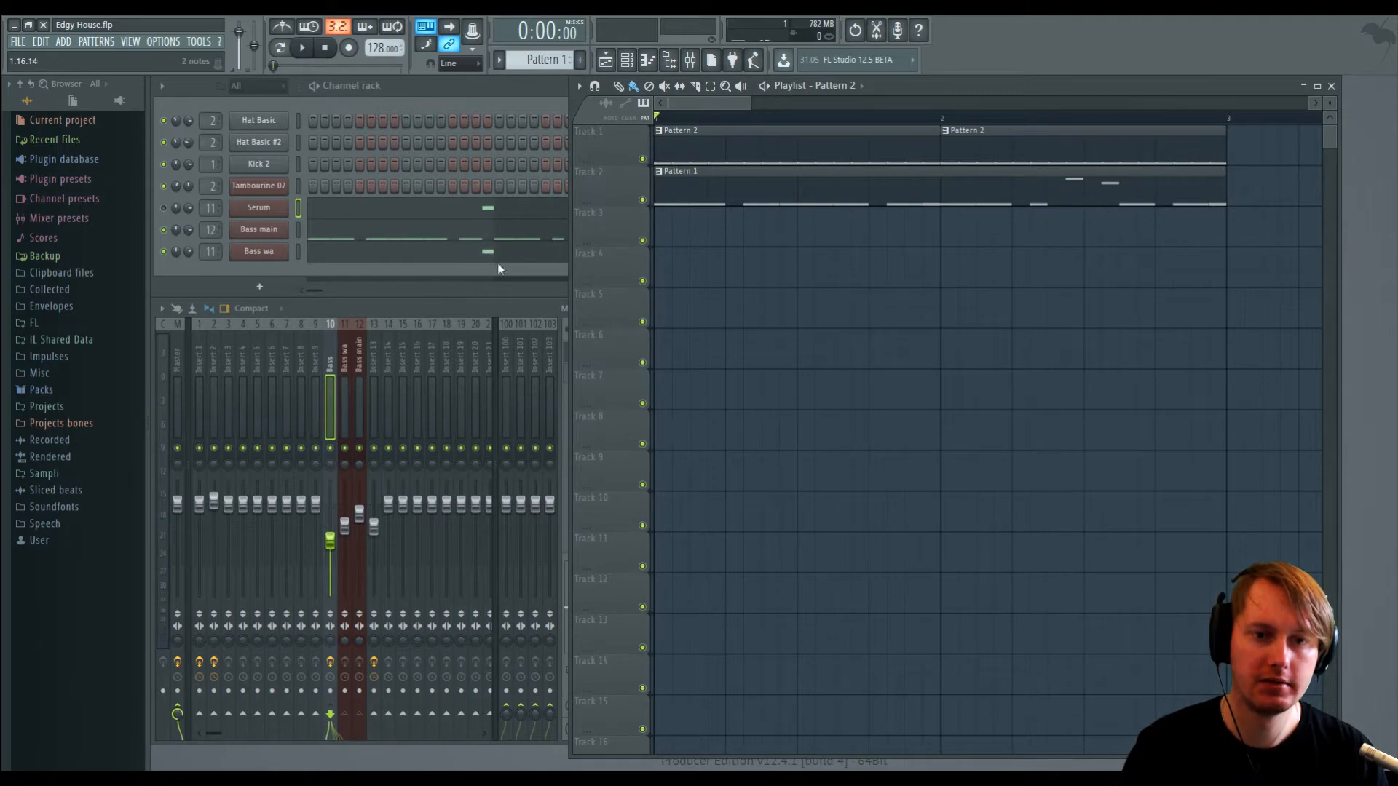
Step: Bring up the mixer for the Bass track and play back the current pattern briefly
left_click(426, 321)
key("space")
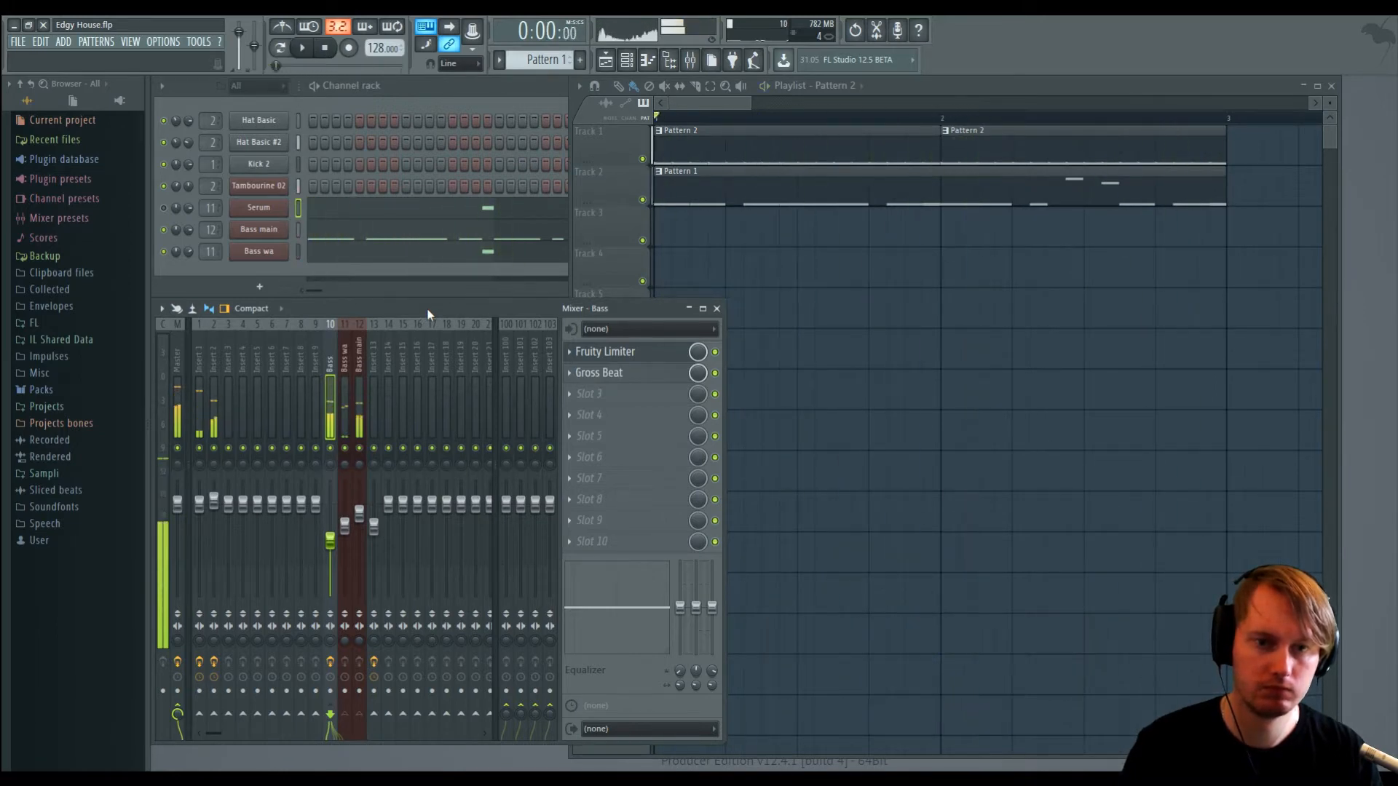
key("space")
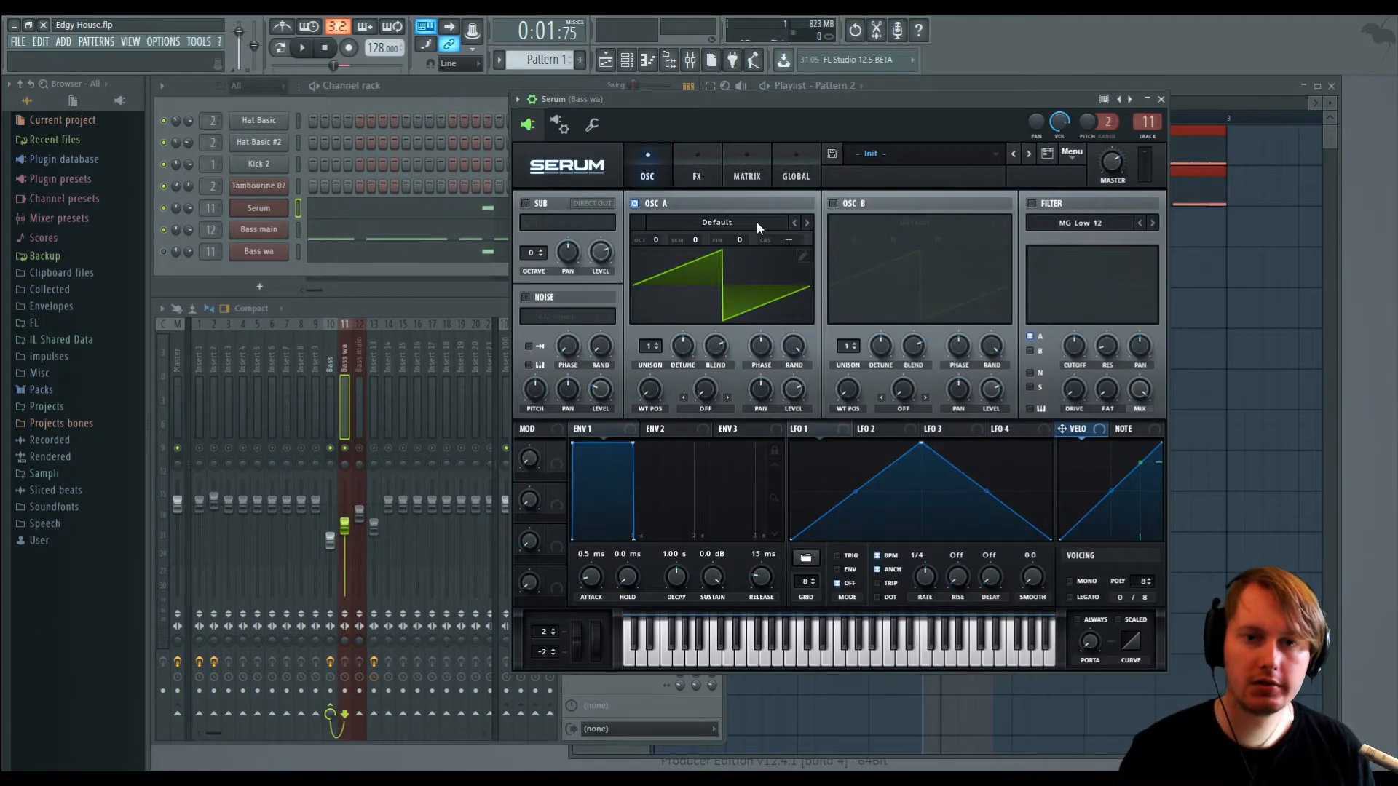
Step: Move the Serum window clear of the playlist and look over its effects page before returning to the oscillators
left_click_drag(727, 97, 593, 107)
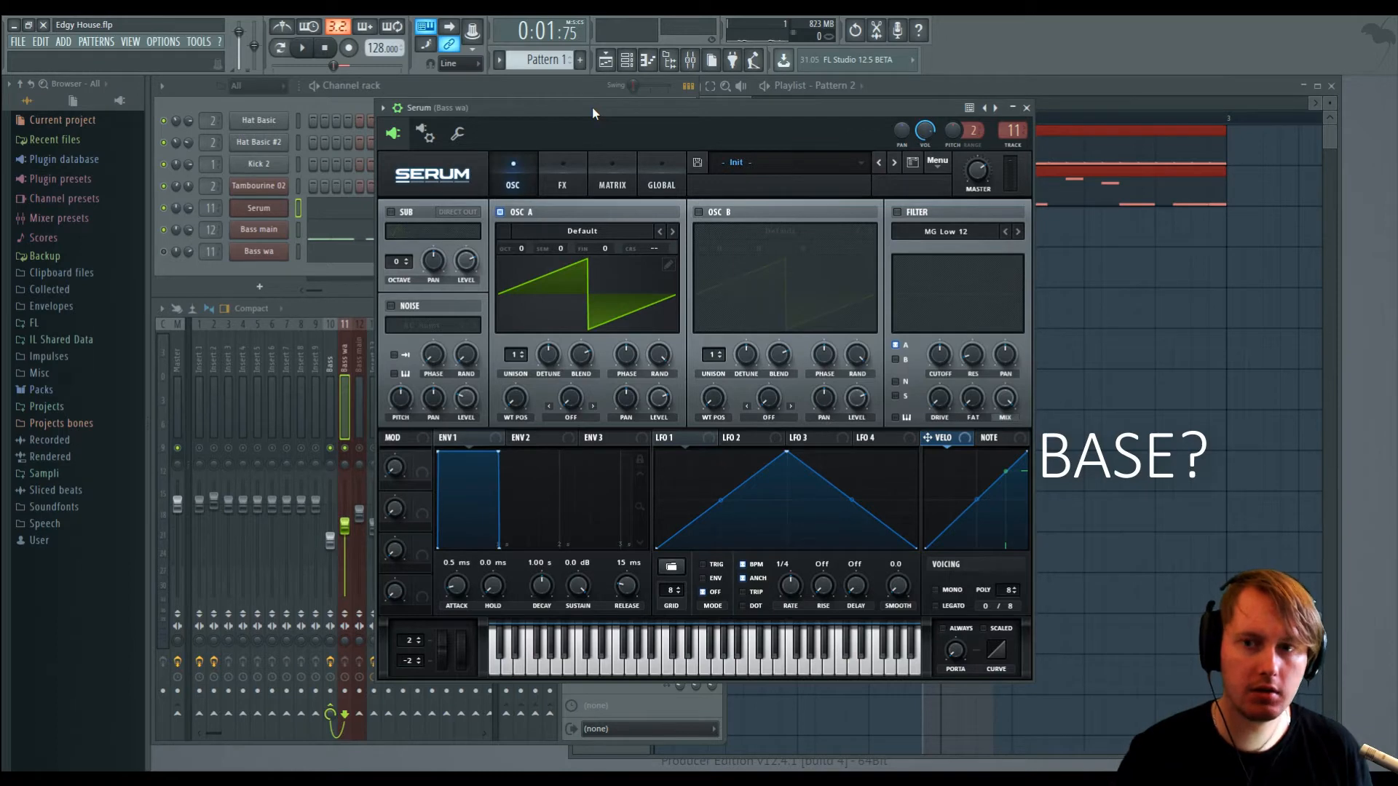
left_click_drag(592, 107, 597, 107)
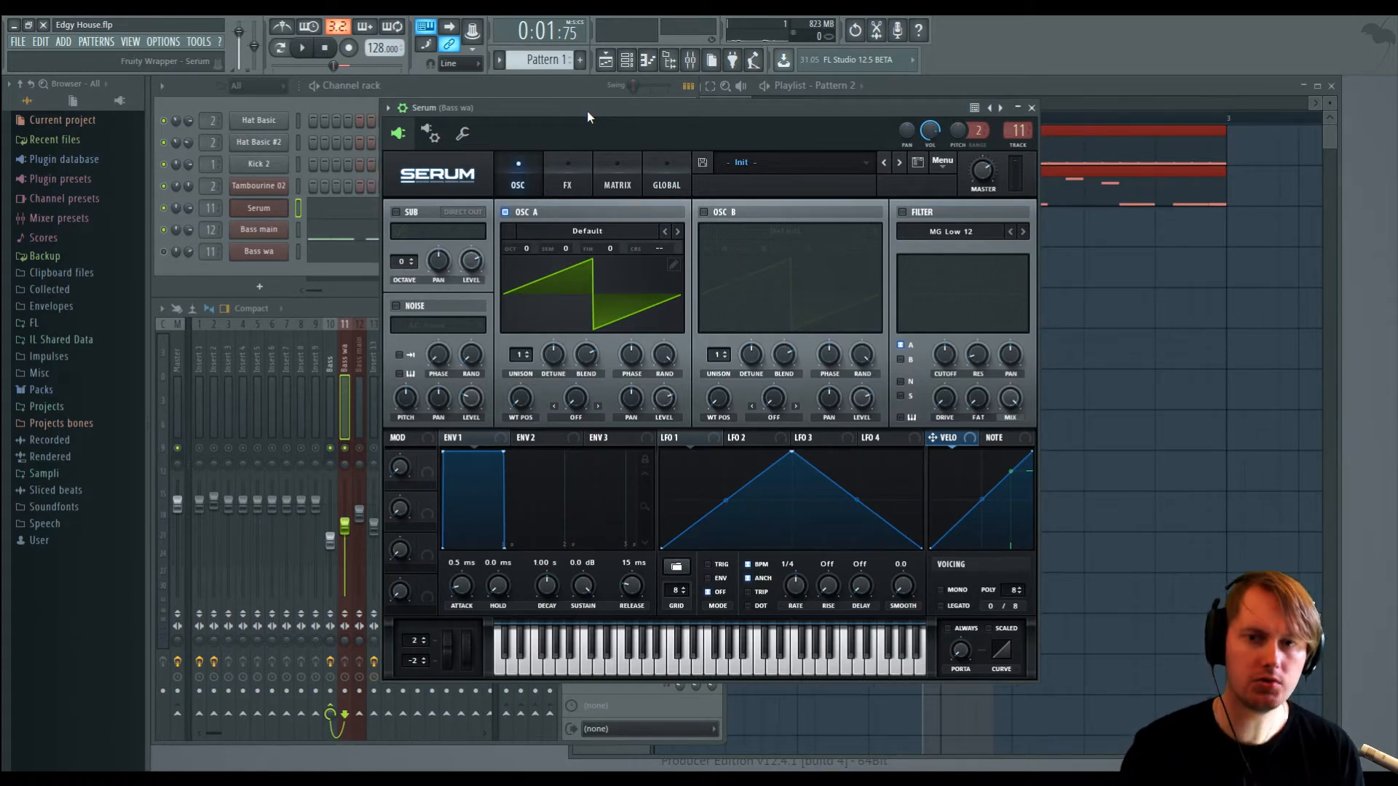
left_click(568, 184)
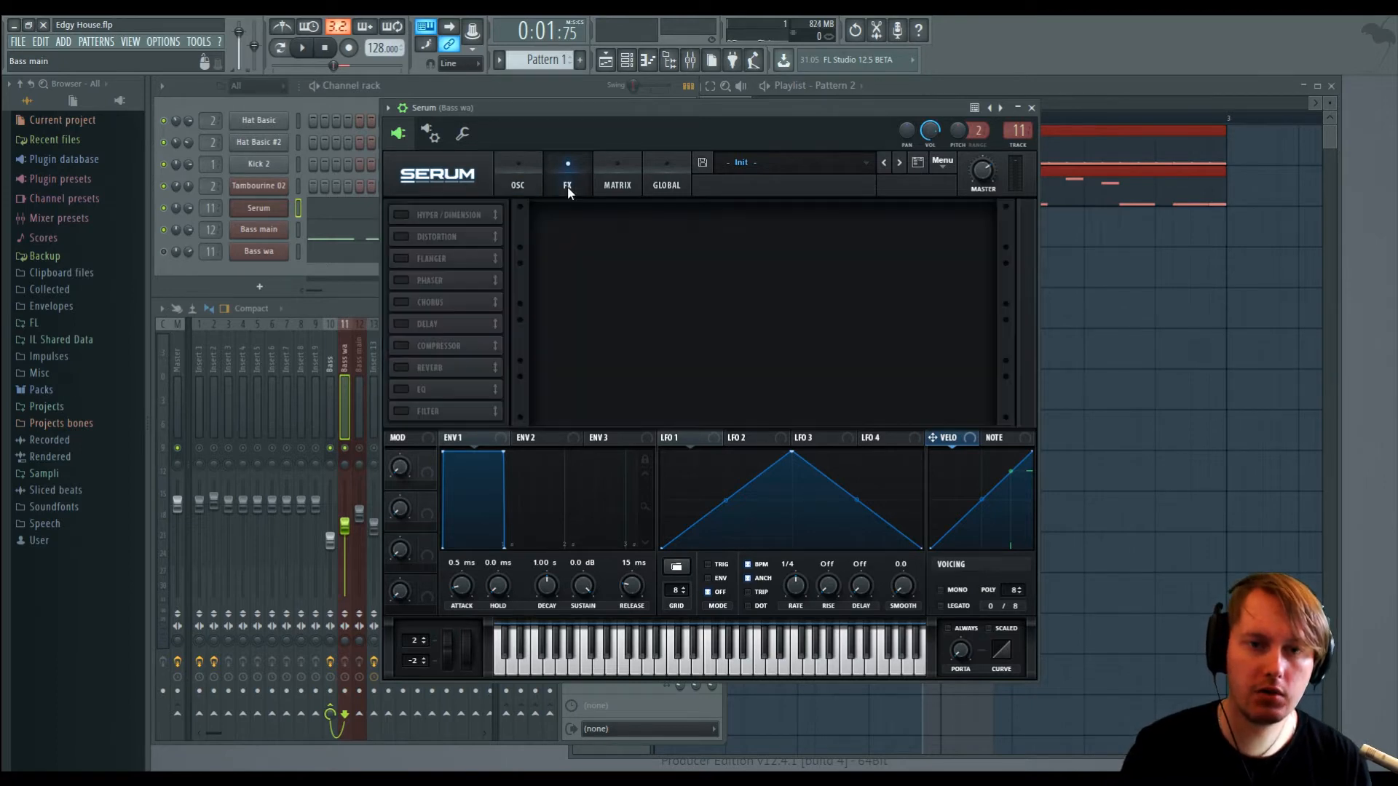
left_click(514, 173)
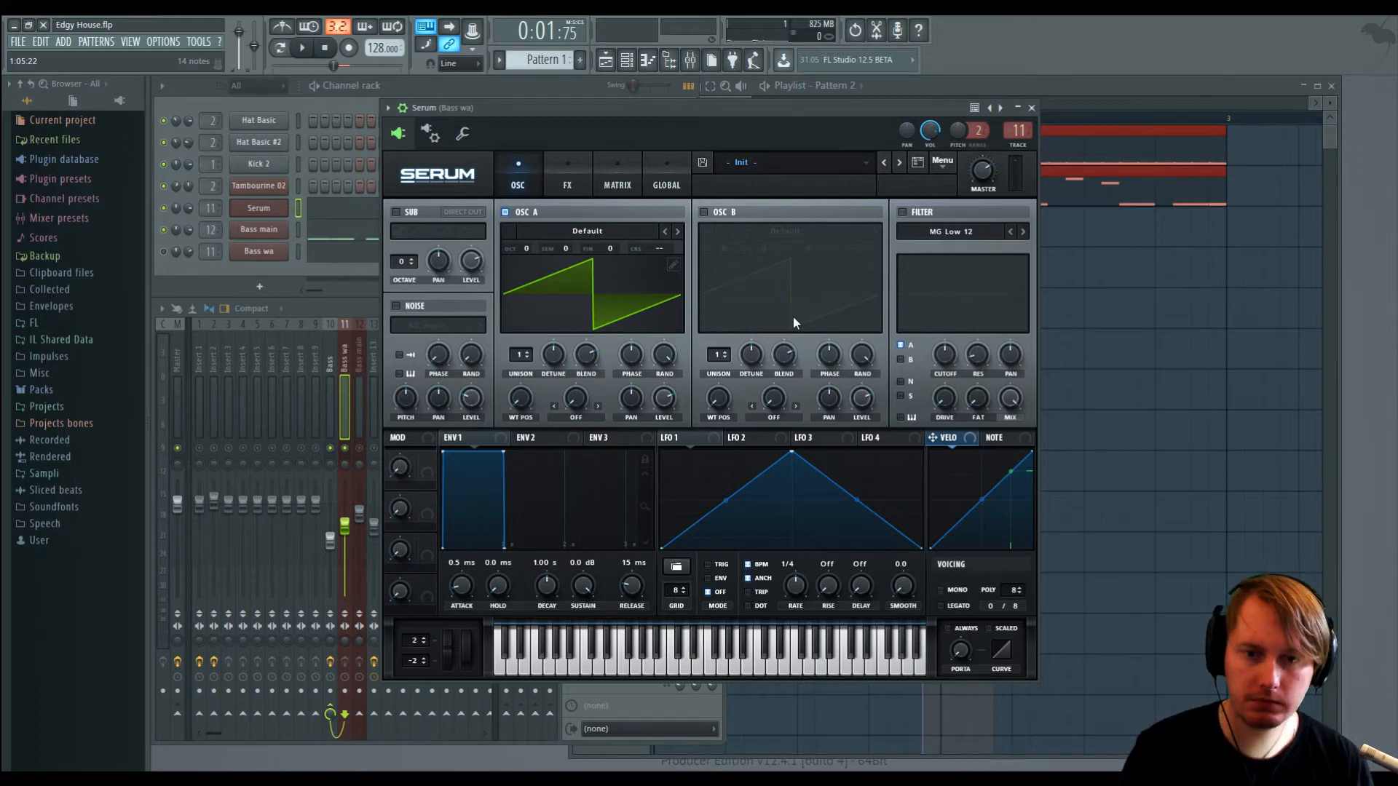
Step: Set oscillator A to the square wave of the Basic Shapes wavetable and switch on oscillator B with its level at 0%
left_click(793, 317)
left_click_drag(528, 400, 523, 318)
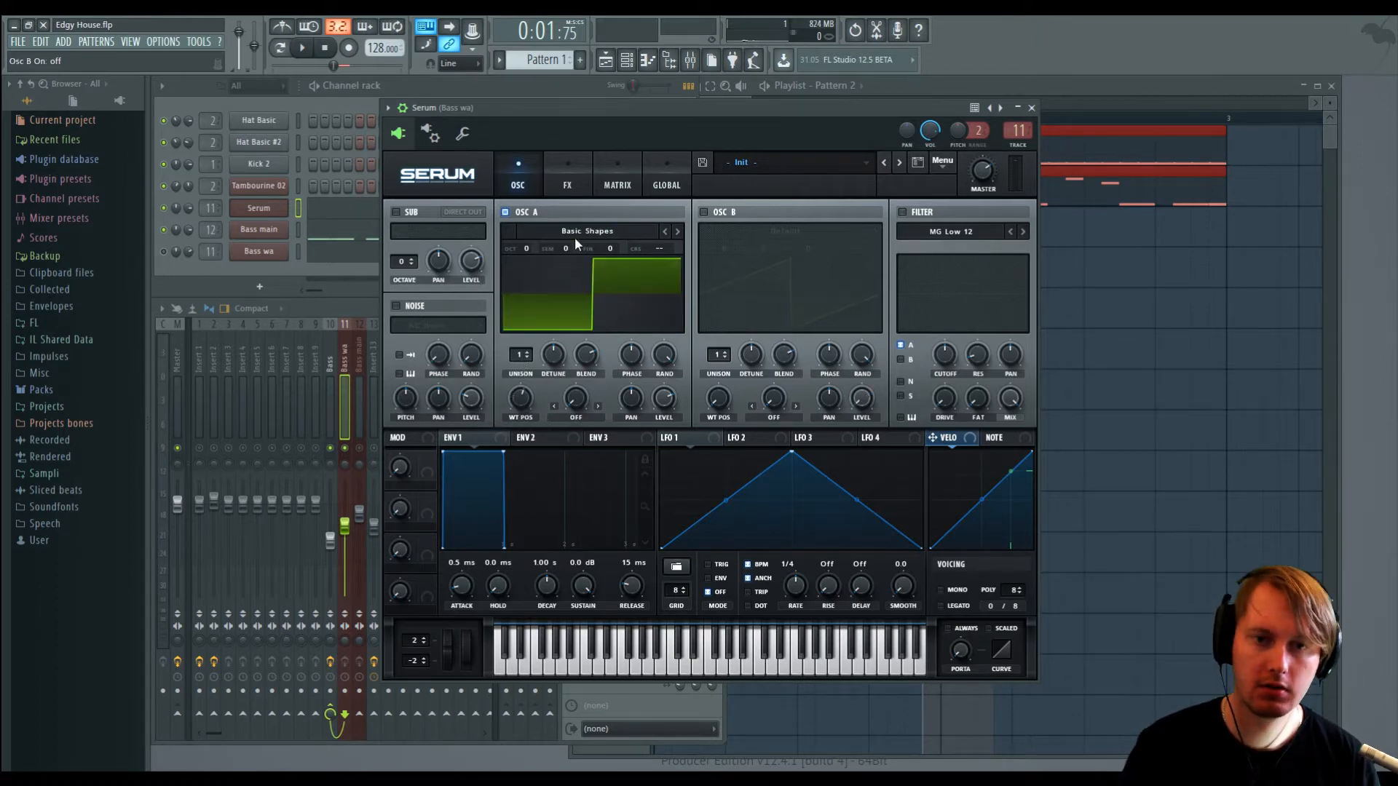
left_click(704, 212)
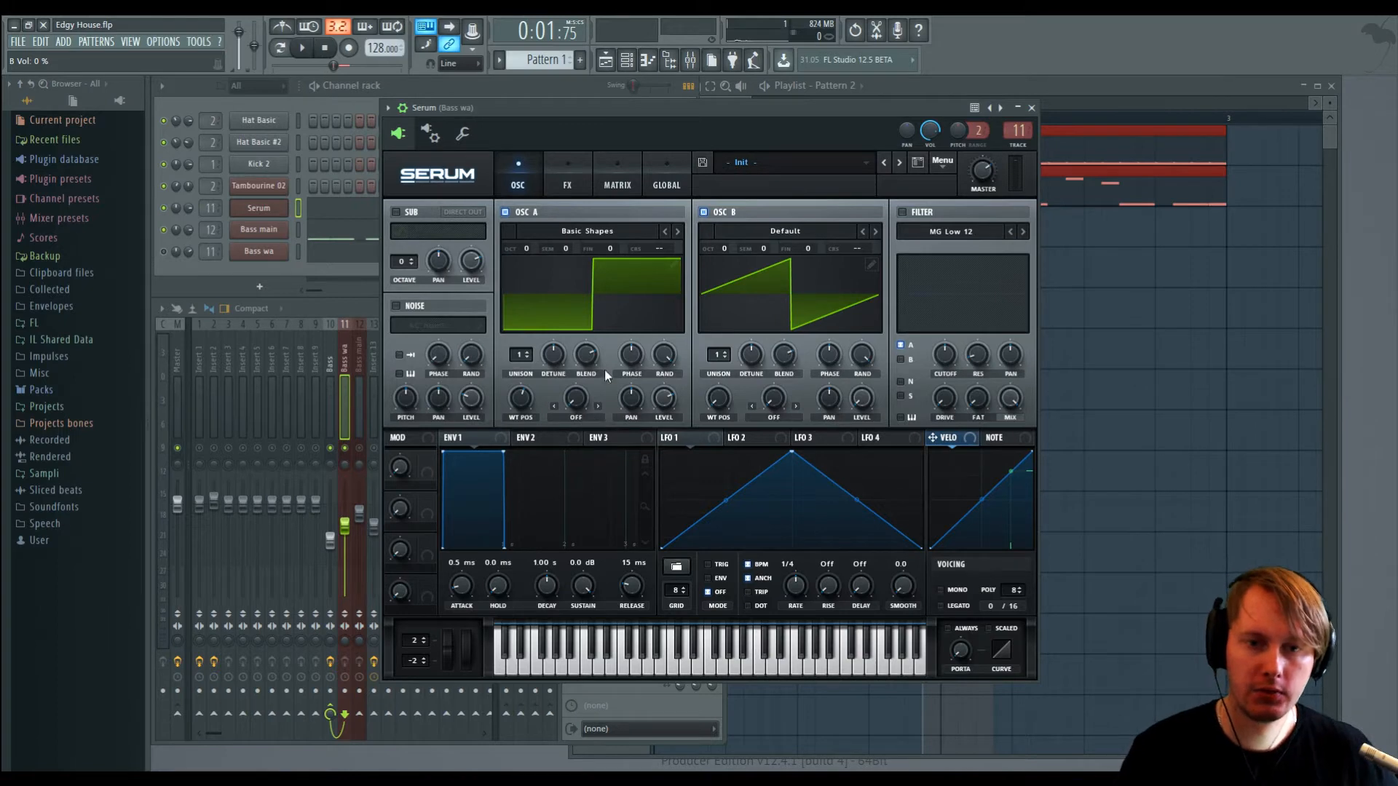
Step: Set oscillator A's warp to FM (from B) and oscillator B's warp to Sync, with Macro 2 modulating the sync amount
left_click(568, 442)
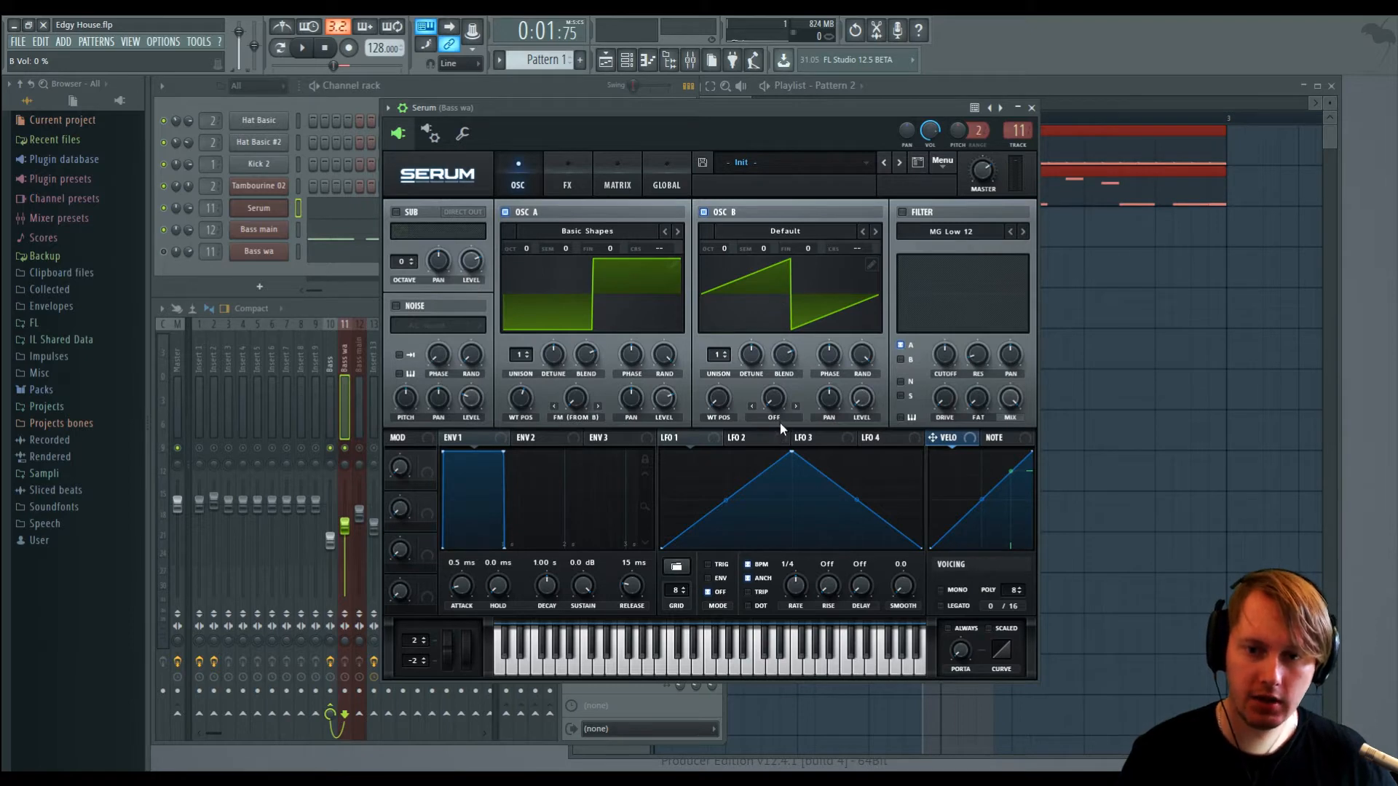
left_click(819, 87)
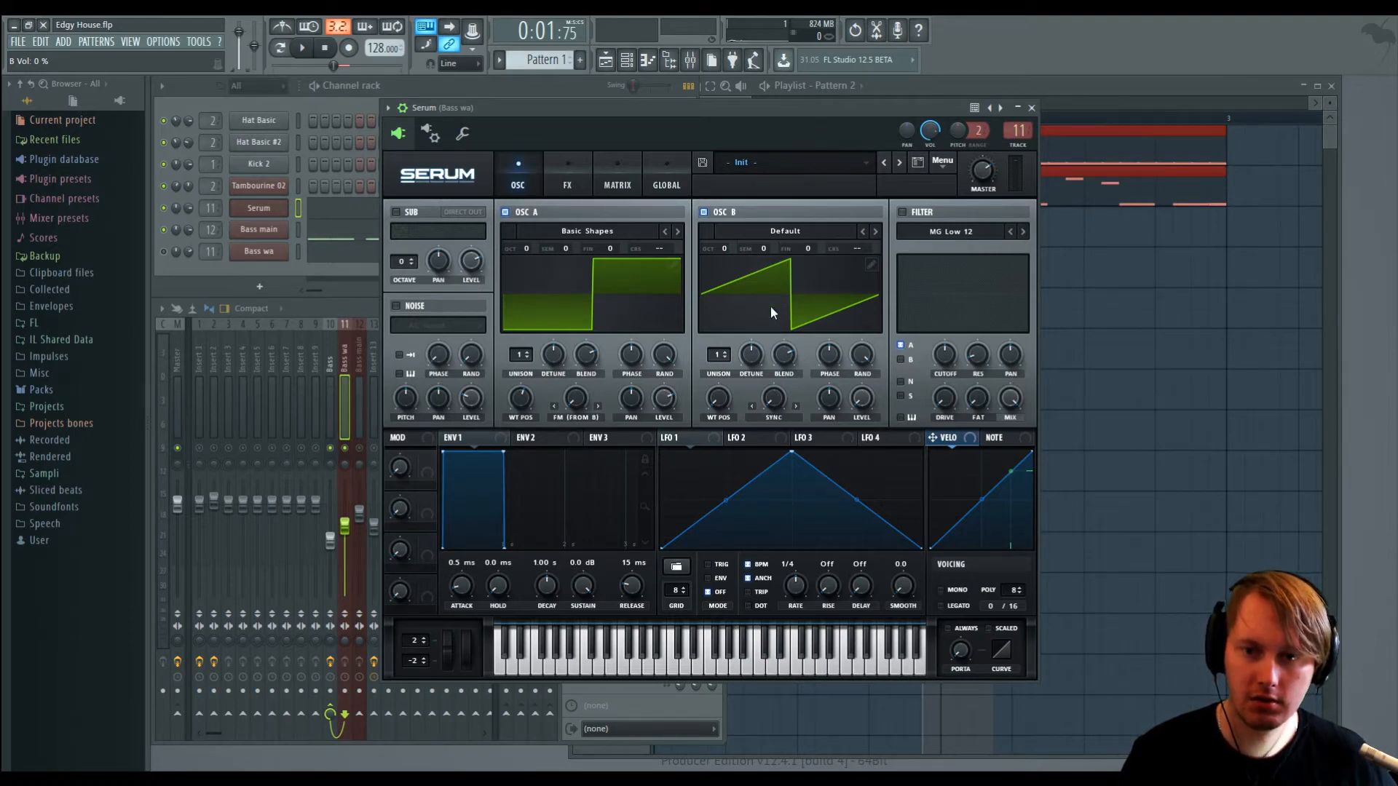
left_click_drag(419, 509, 424, 510)
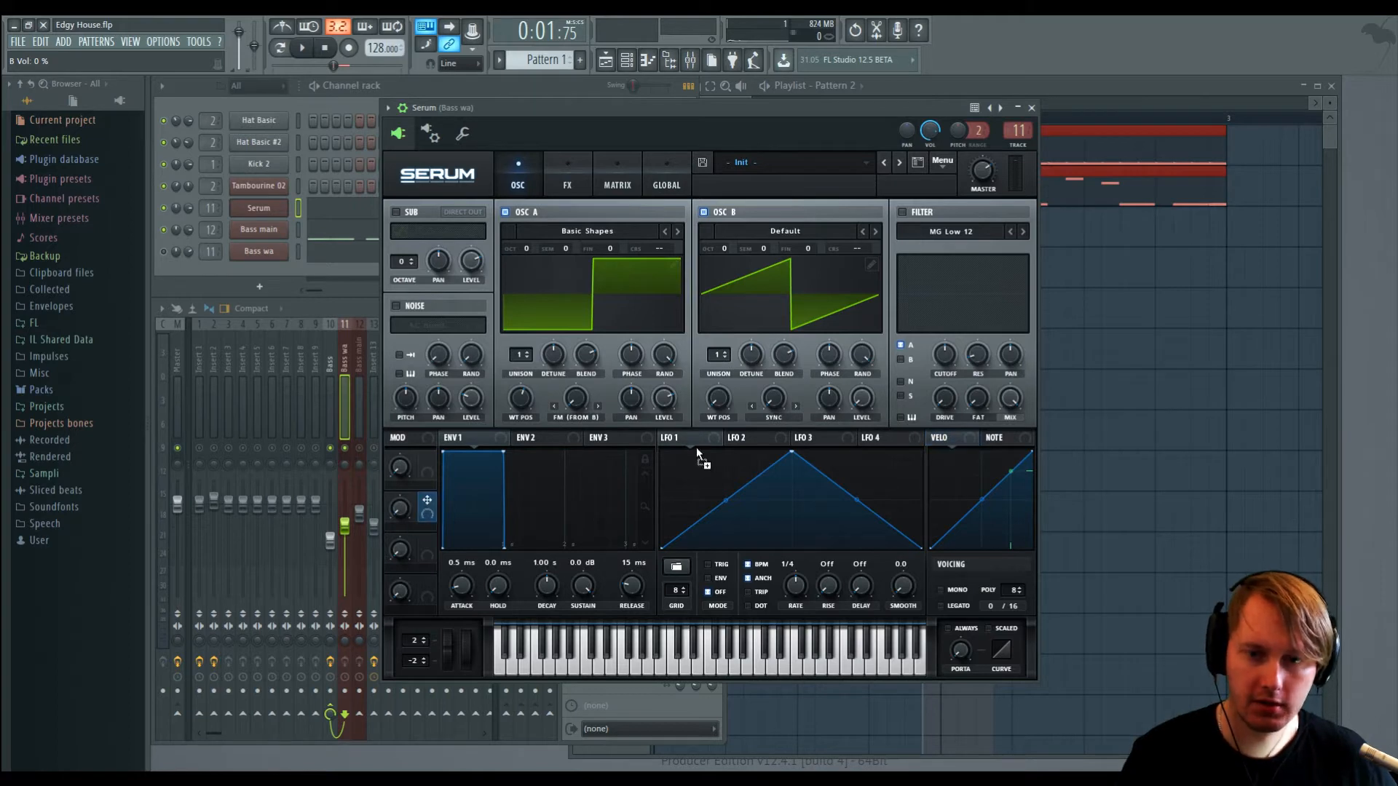
left_click_drag(768, 409, 772, 400)
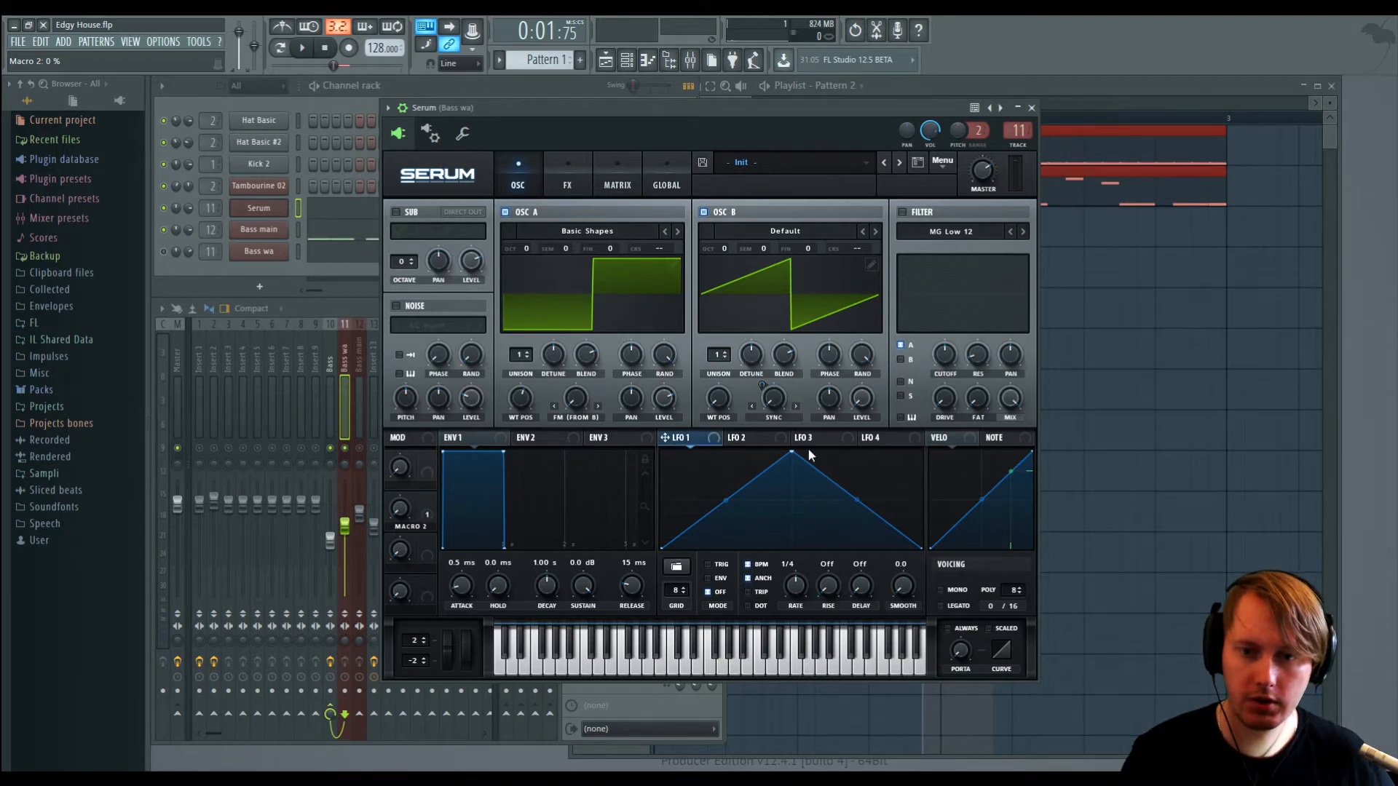
Step: Bend LFO 1 into a fast curved rise and steep curved fall, in trigger mode at a rate of 1/8
left_click_drag(731, 499, 725, 469)
left_click_drag(854, 501, 854, 522)
left_click_drag(797, 583, 796, 573)
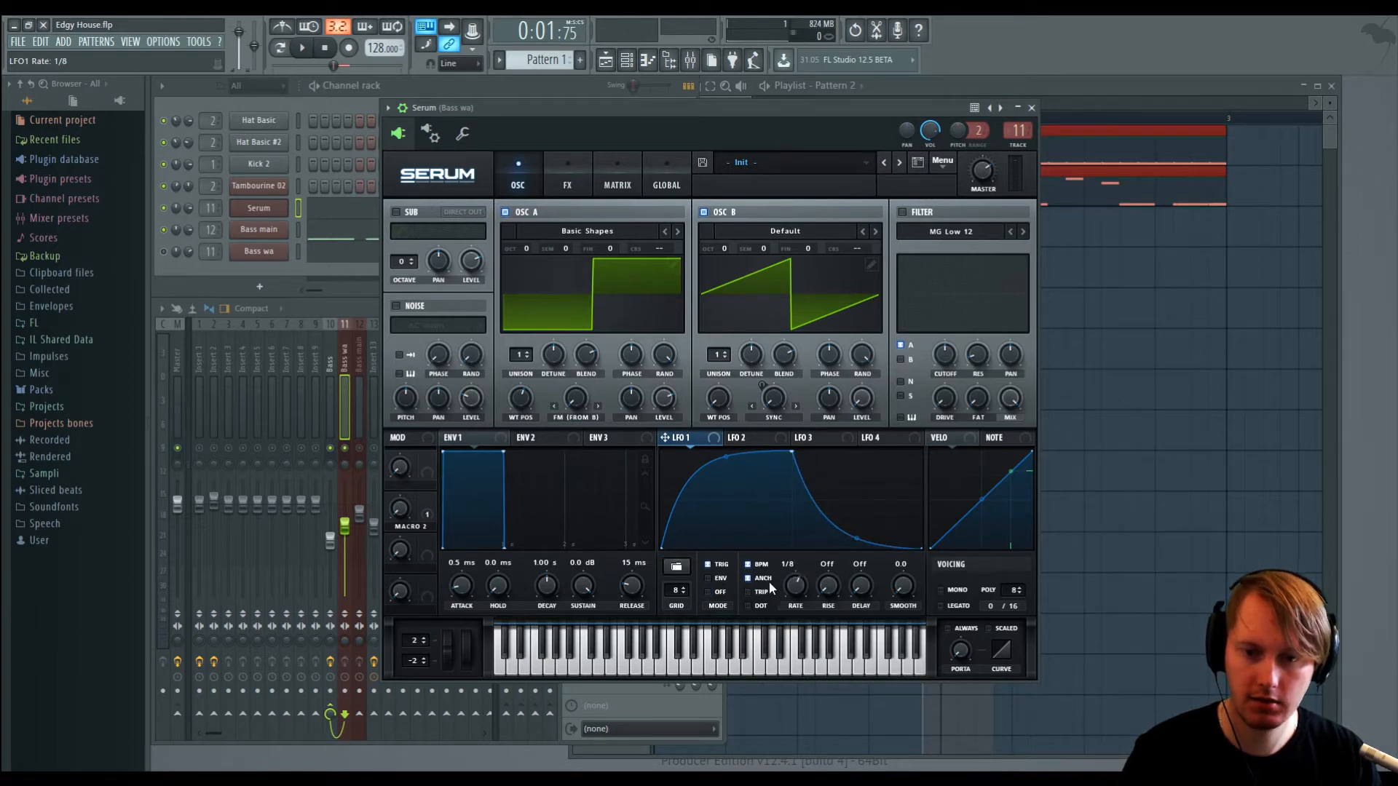
Step: Modulate oscillator A's FM warp with LFO 1 and make Macro 1 the auxiliary source of that modulation
left_click_drag(675, 440, 575, 402)
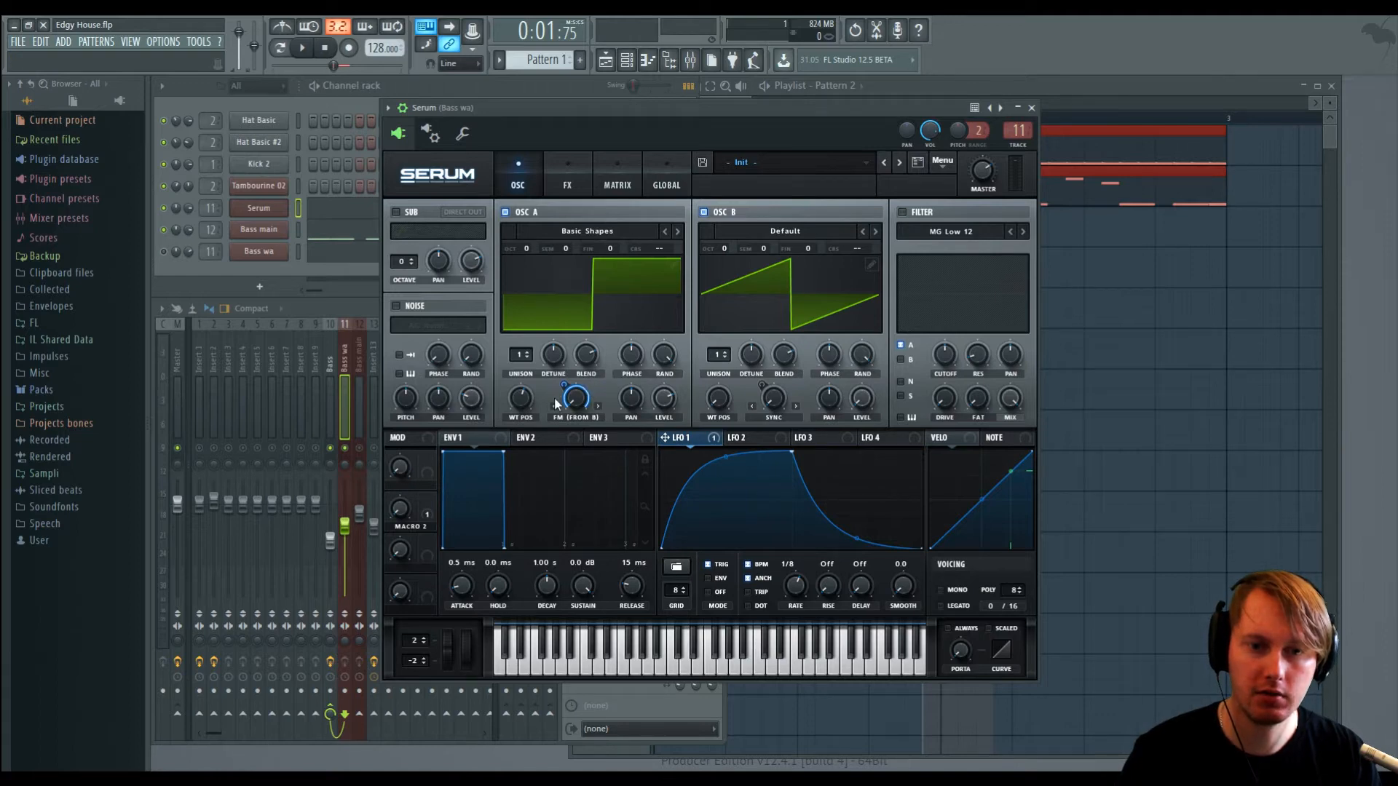
left_click(617, 179)
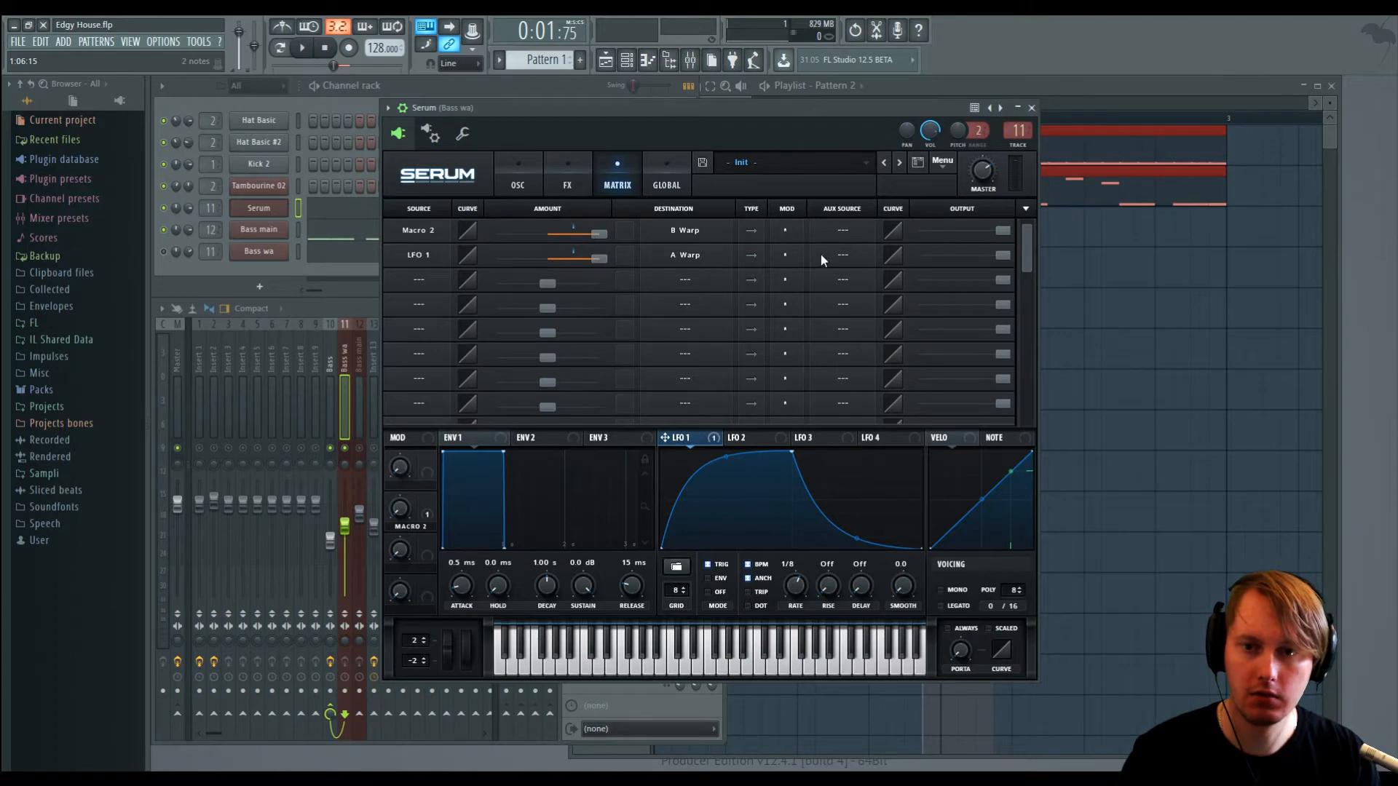
left_click(851, 656)
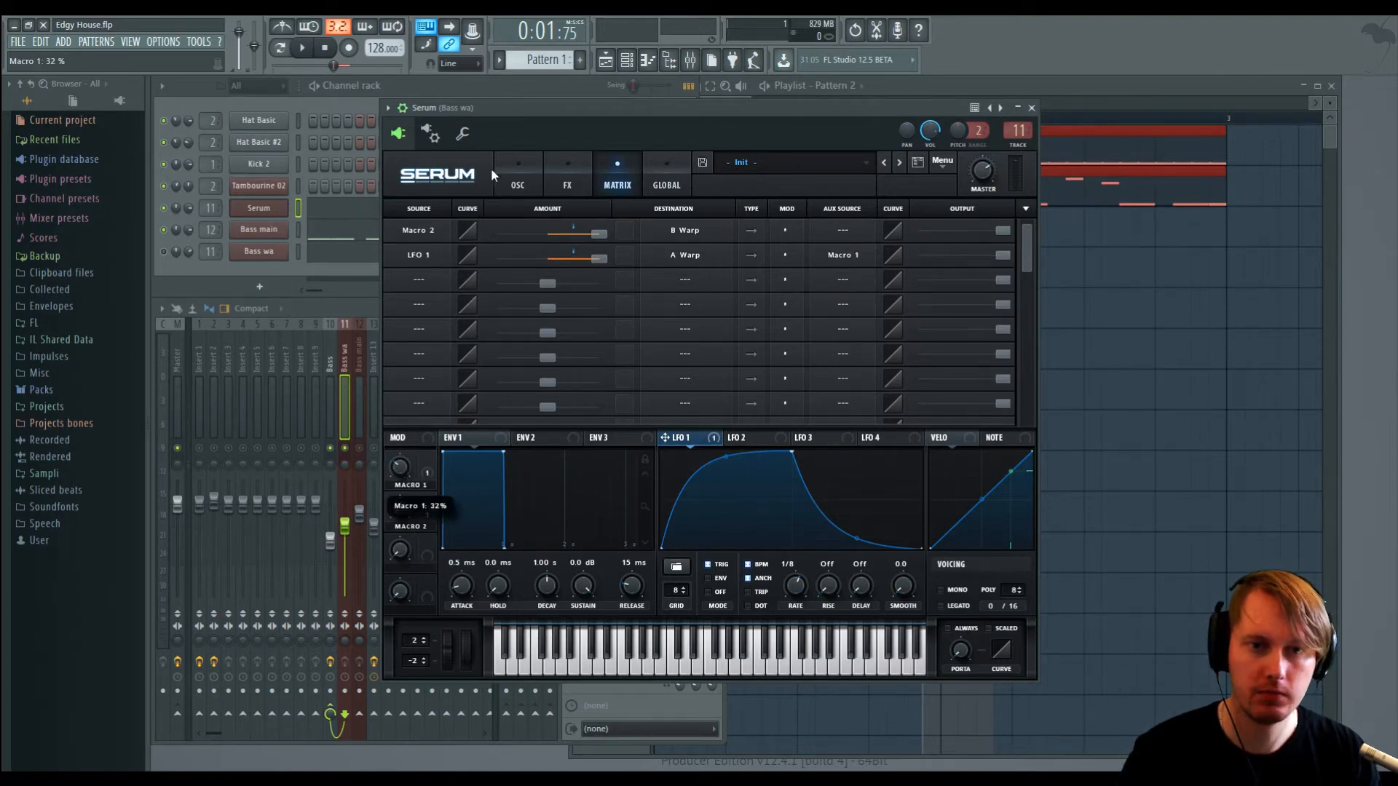
Step: Raise Macro 1 and set oscillator A's octave to -2 while the pattern plays
key("space")
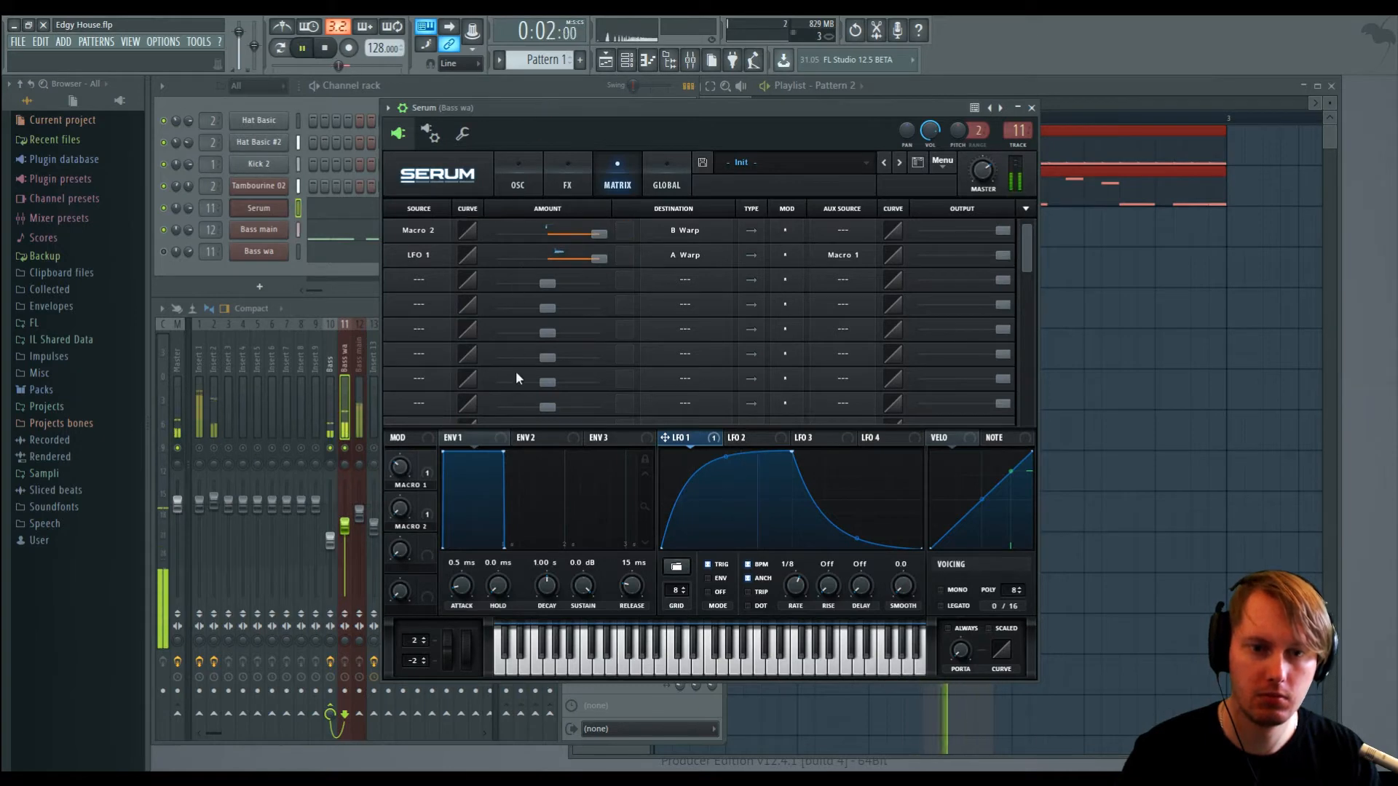
left_click_drag(402, 472, 397, 417)
left_click(518, 178)
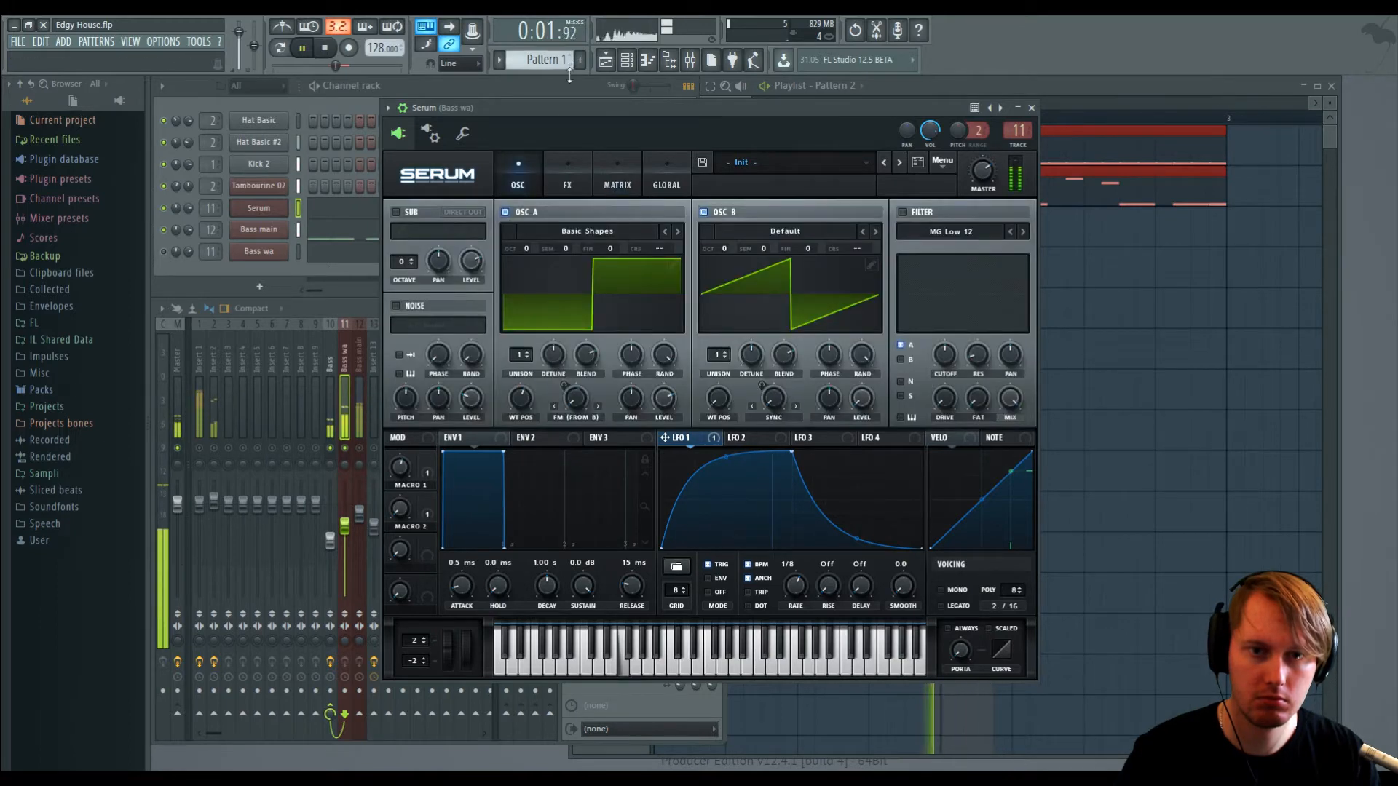
scroll(525, 248, "down", 1)
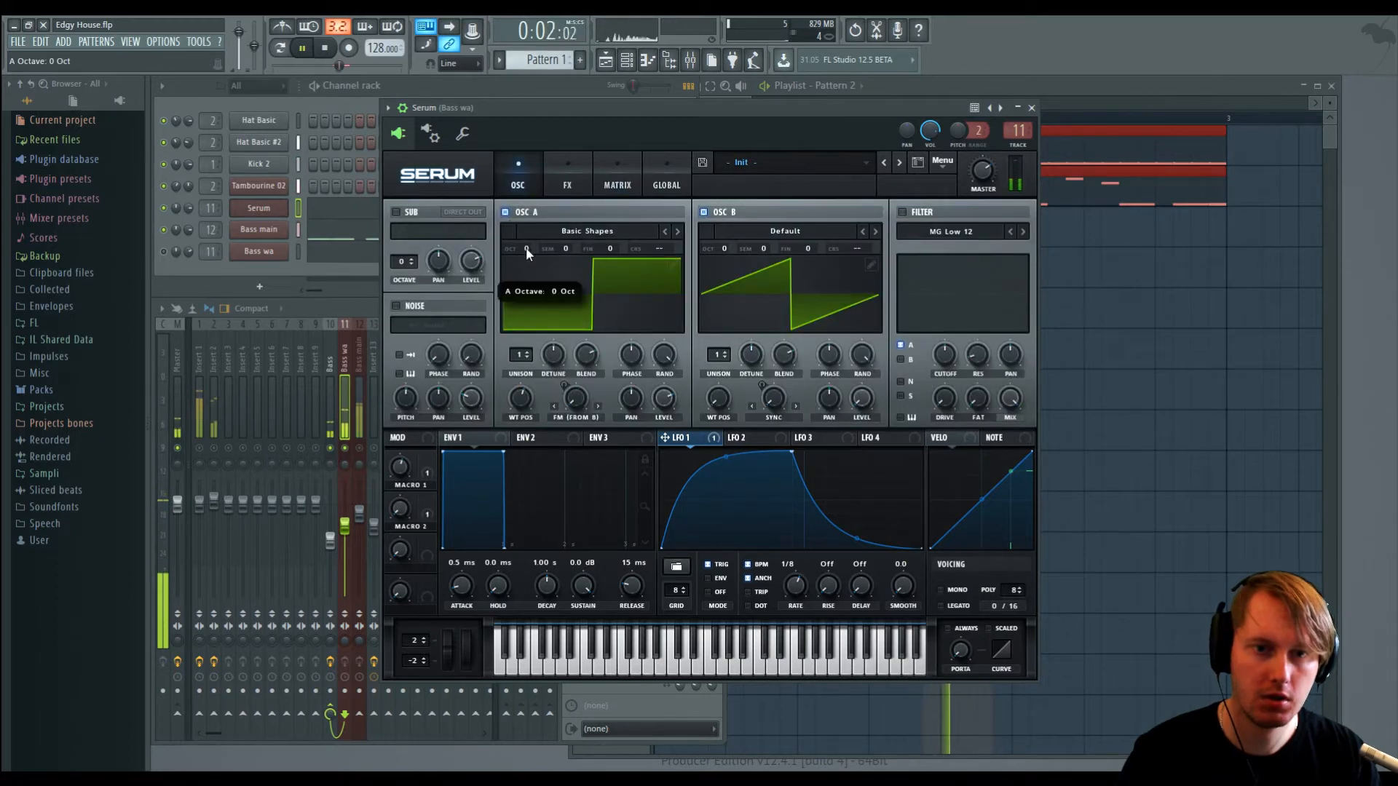
left_click_drag(529, 274, 530, 290)
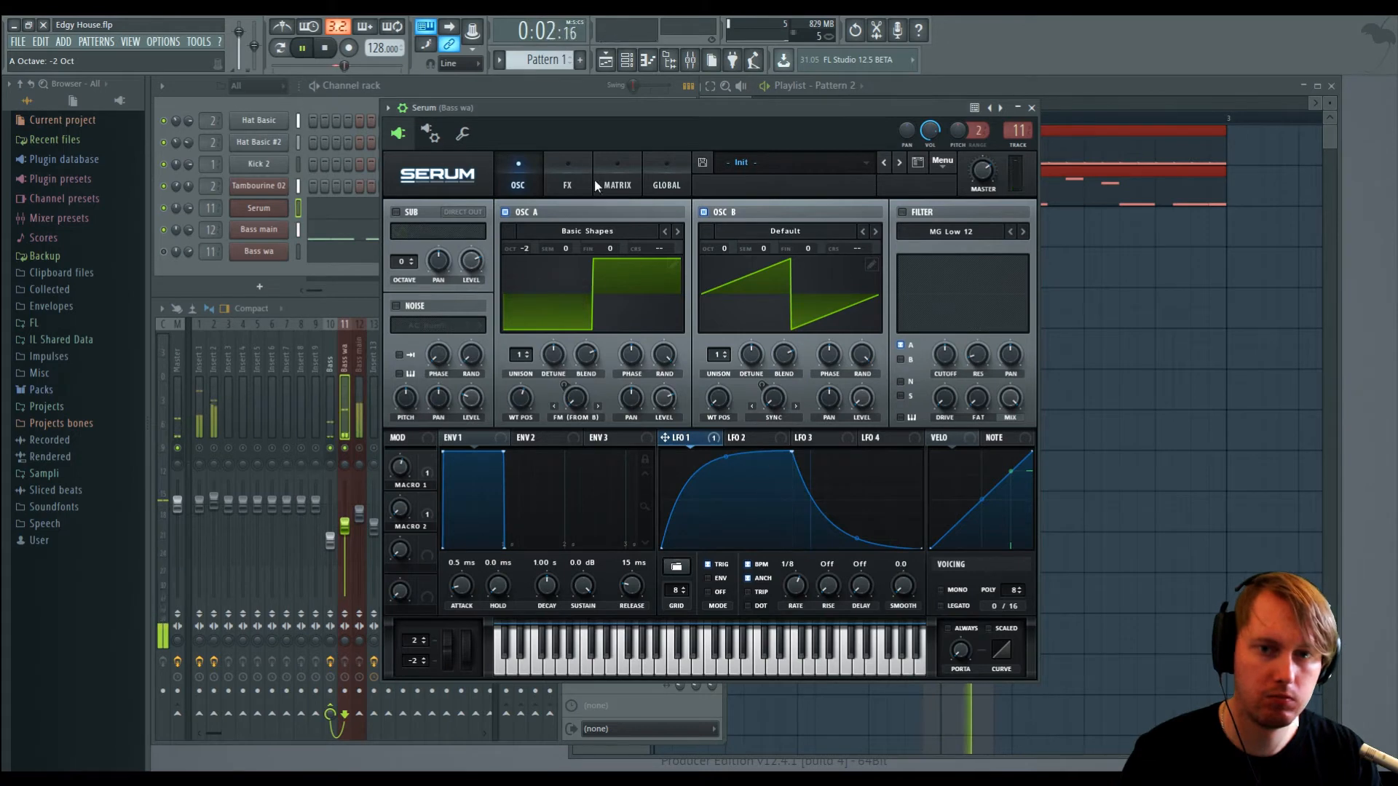
key("space")
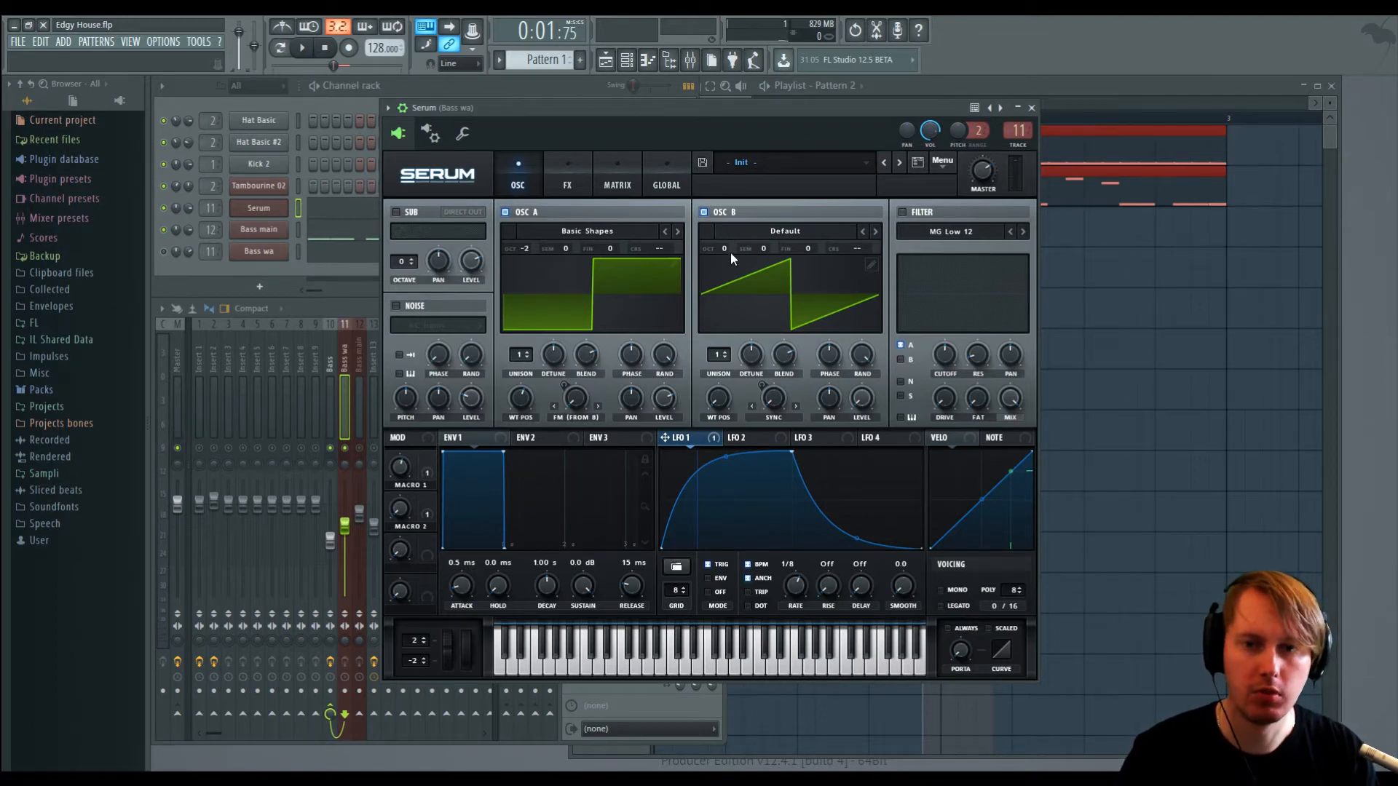
Step: Set oscillator B to octave +1 and semitone -5, and play the pattern to hear the change
left_click_drag(724, 250, 766, 287)
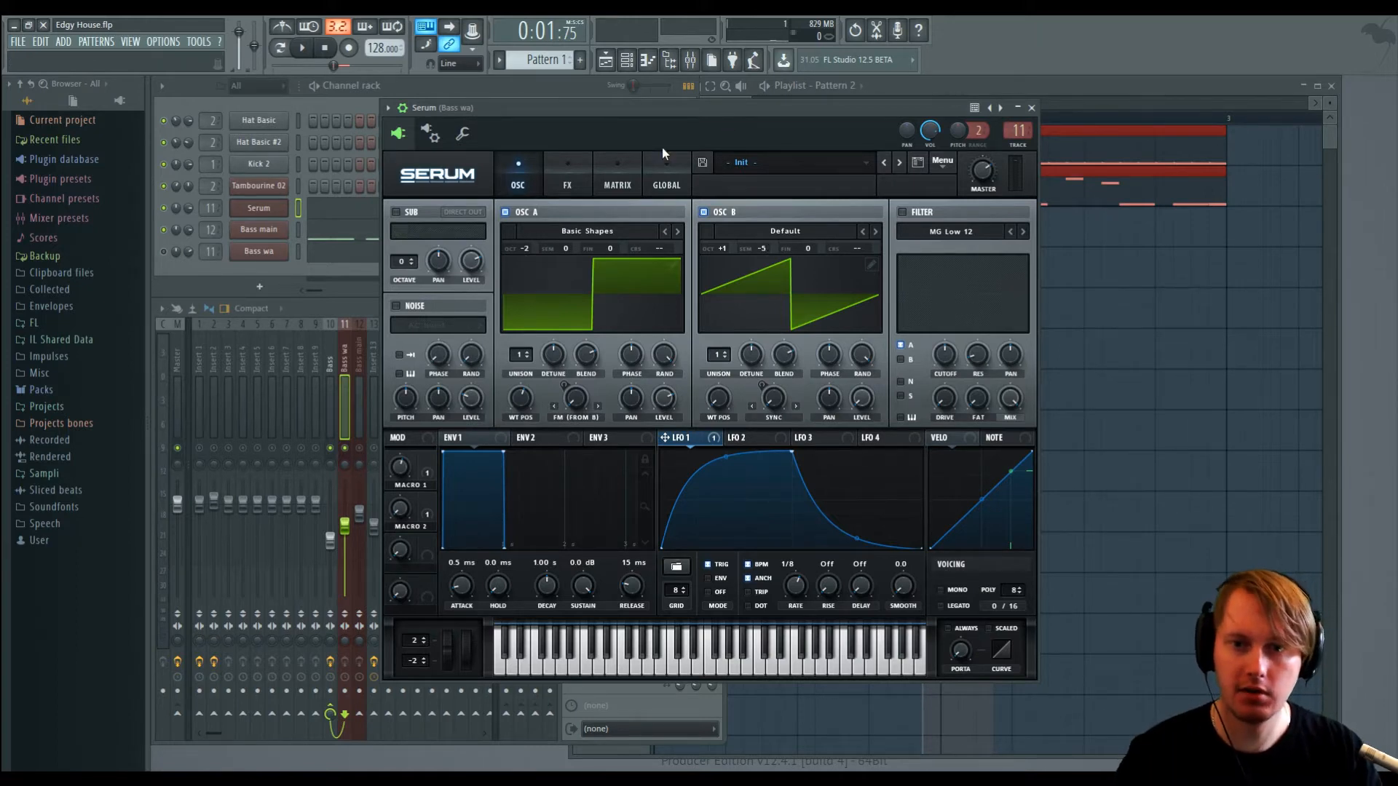
key("space")
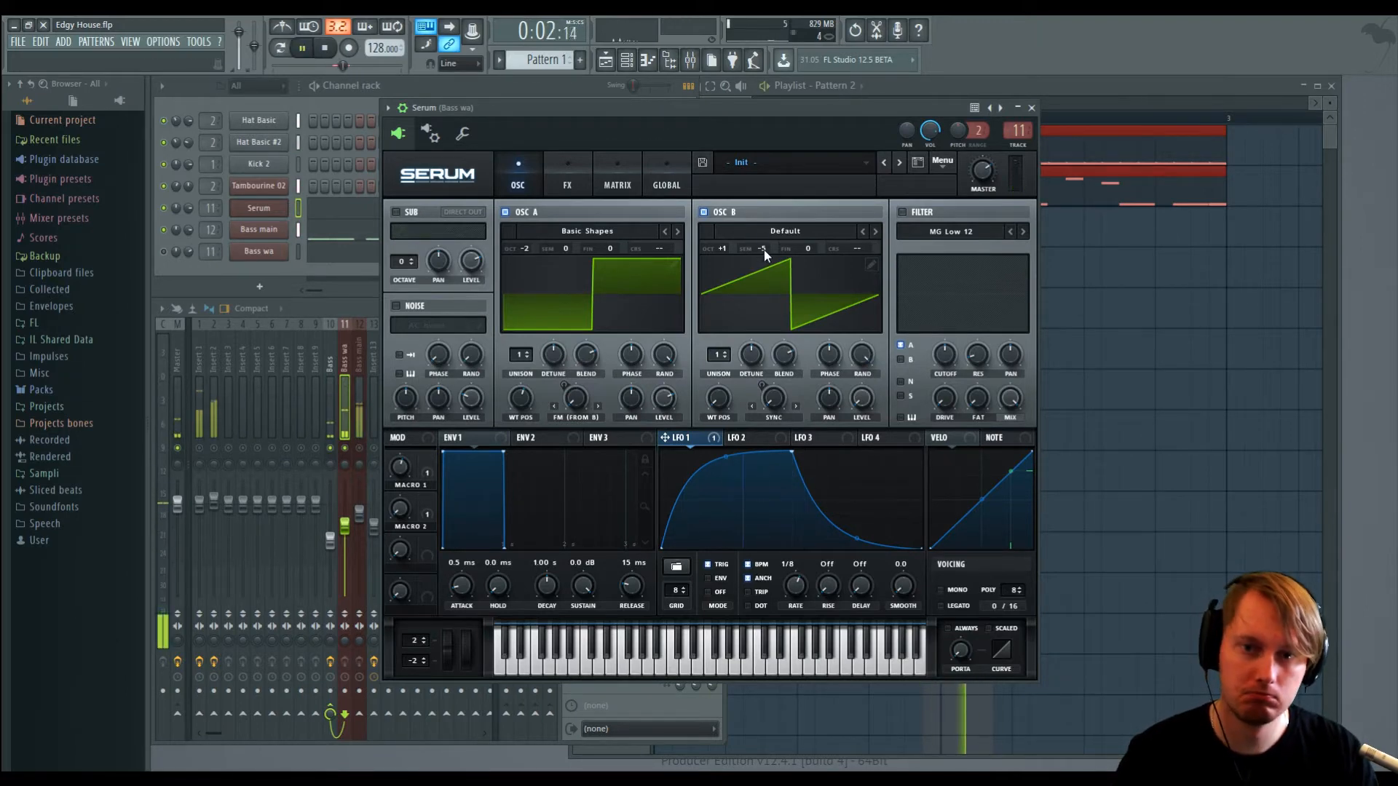
key("space")
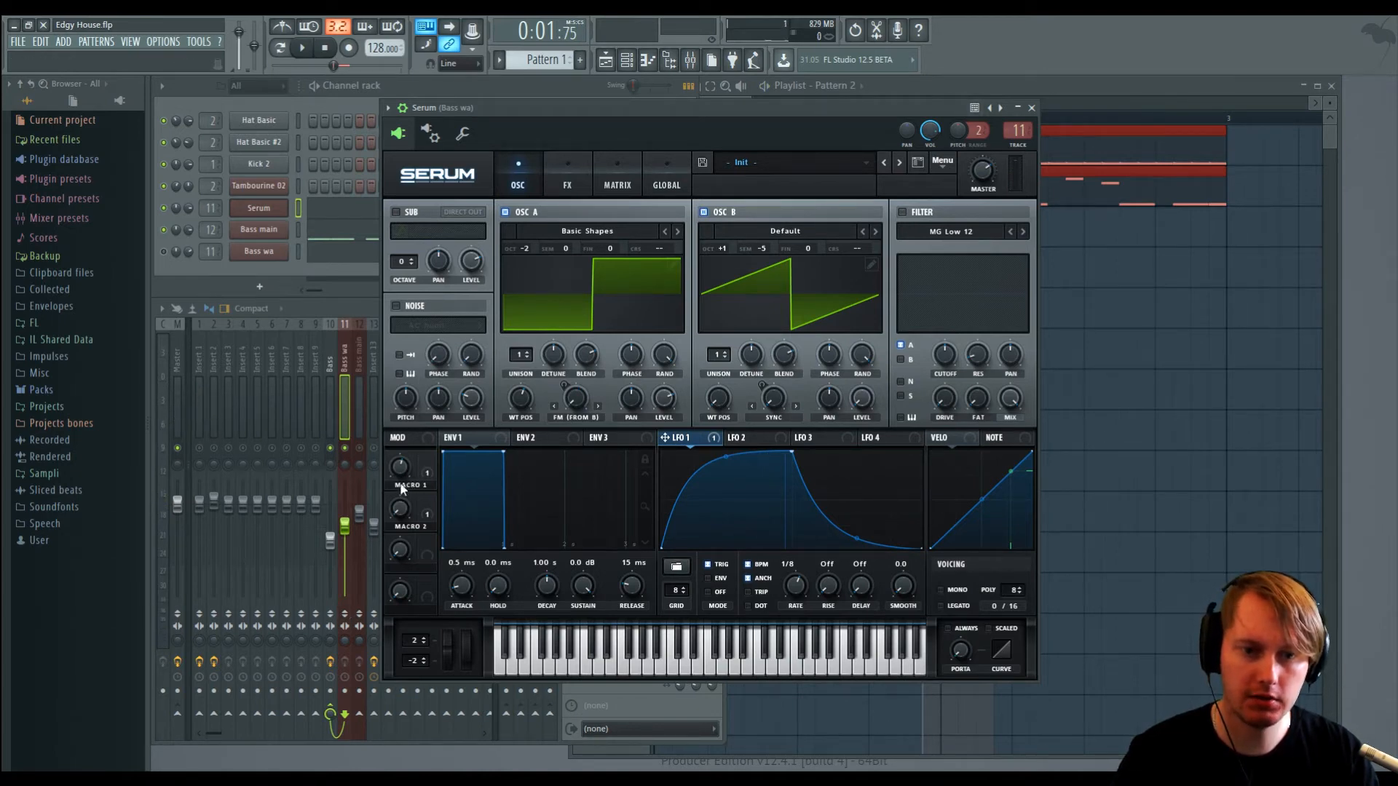
Step: Adjust the macros during playback, raising Macro 2 and setting Macro 1 to 48%
key("space")
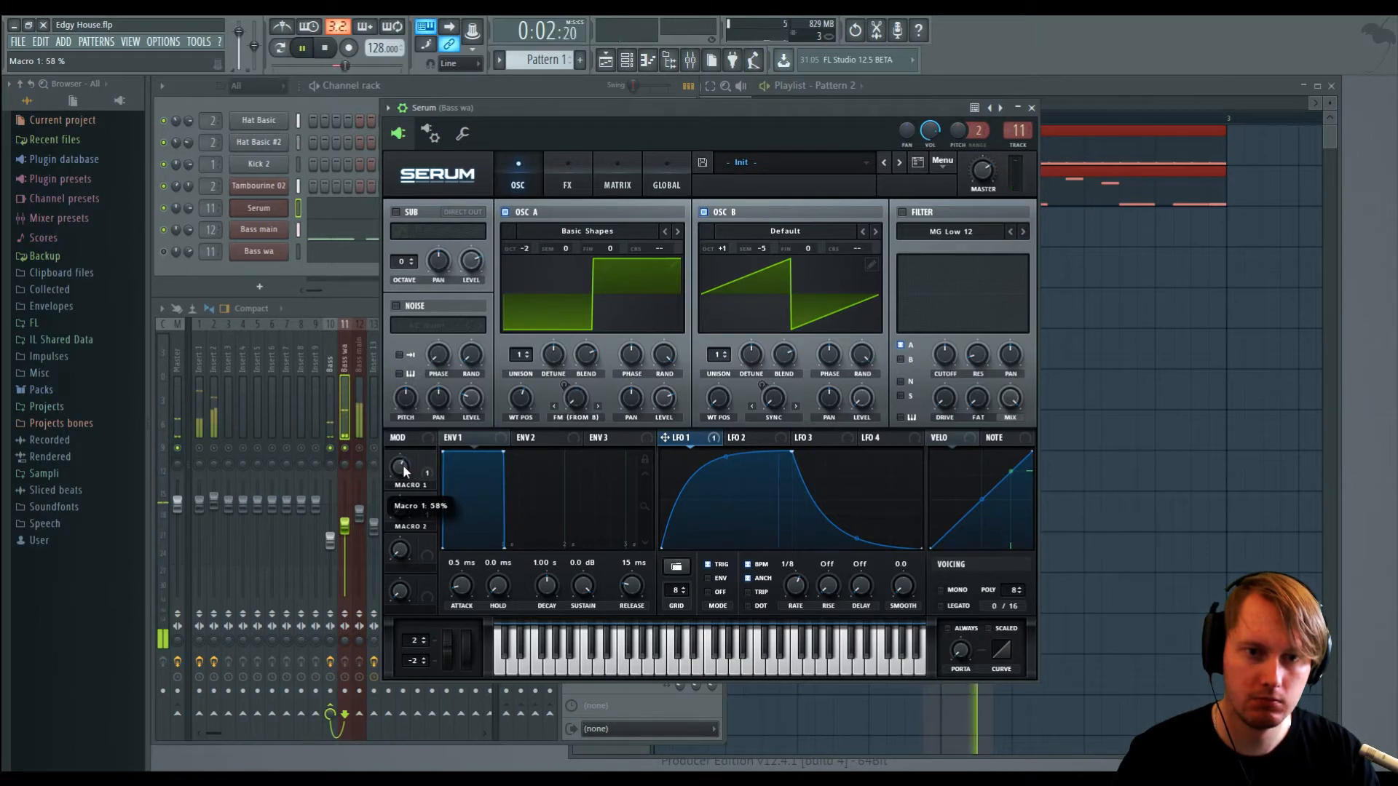
mouse_move(403, 529)
left_mouse_down()
mouse_move(387, 435)
mouse_move(399, 527)
mouse_move(400, 474)
mouse_move(396, 509)
left_mouse_up()
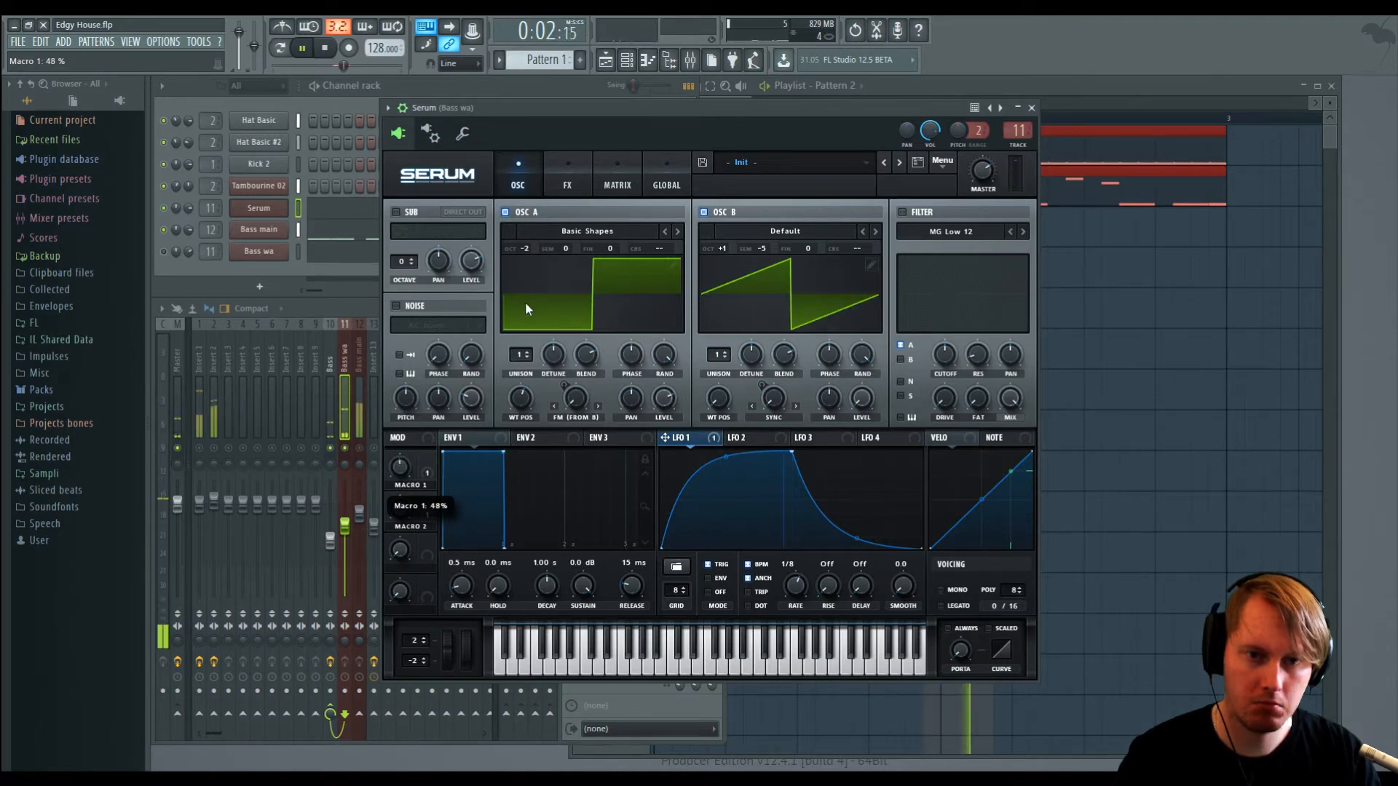
key("space")
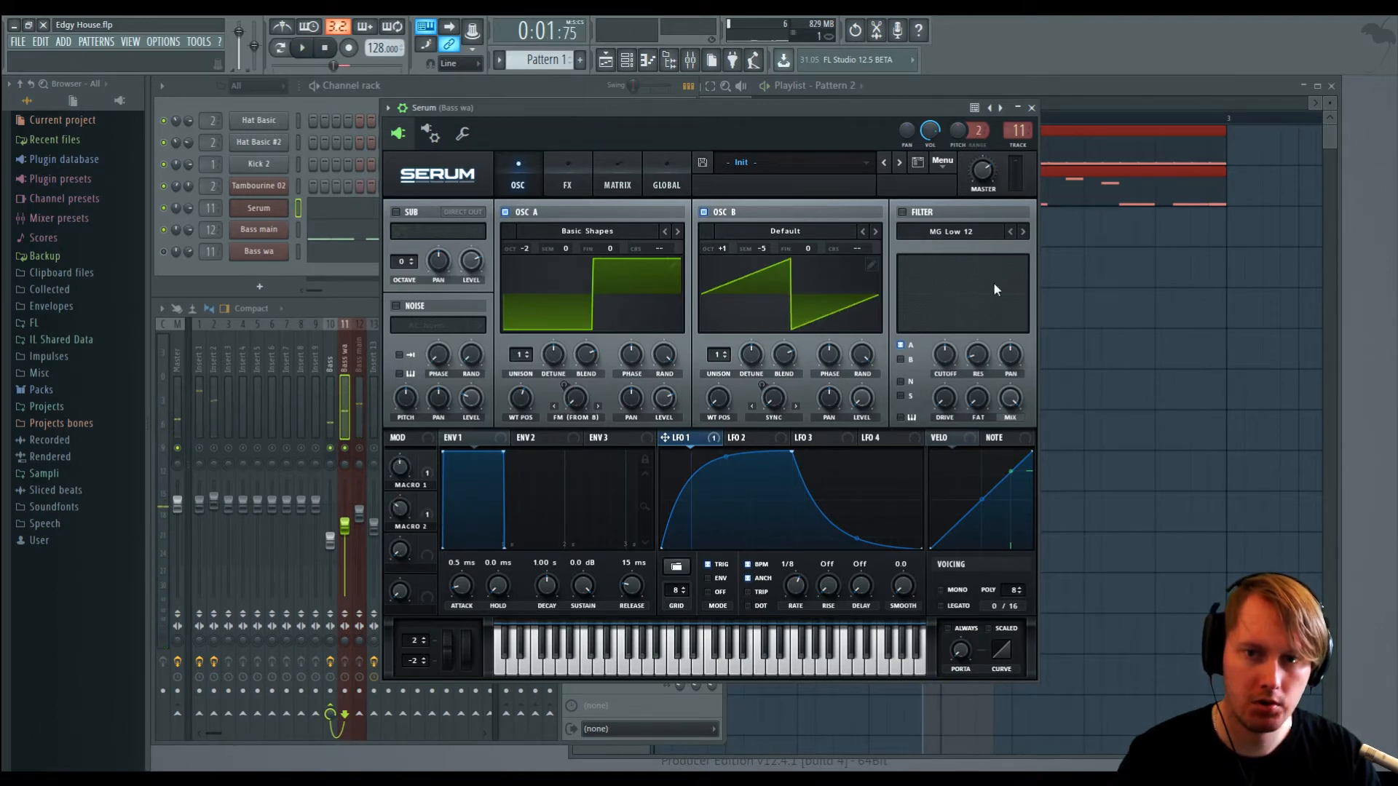
Step: Turn on the filter as High 24 with key tracking, a 41 Hz cutoff and 31% resonance
left_click(902, 212)
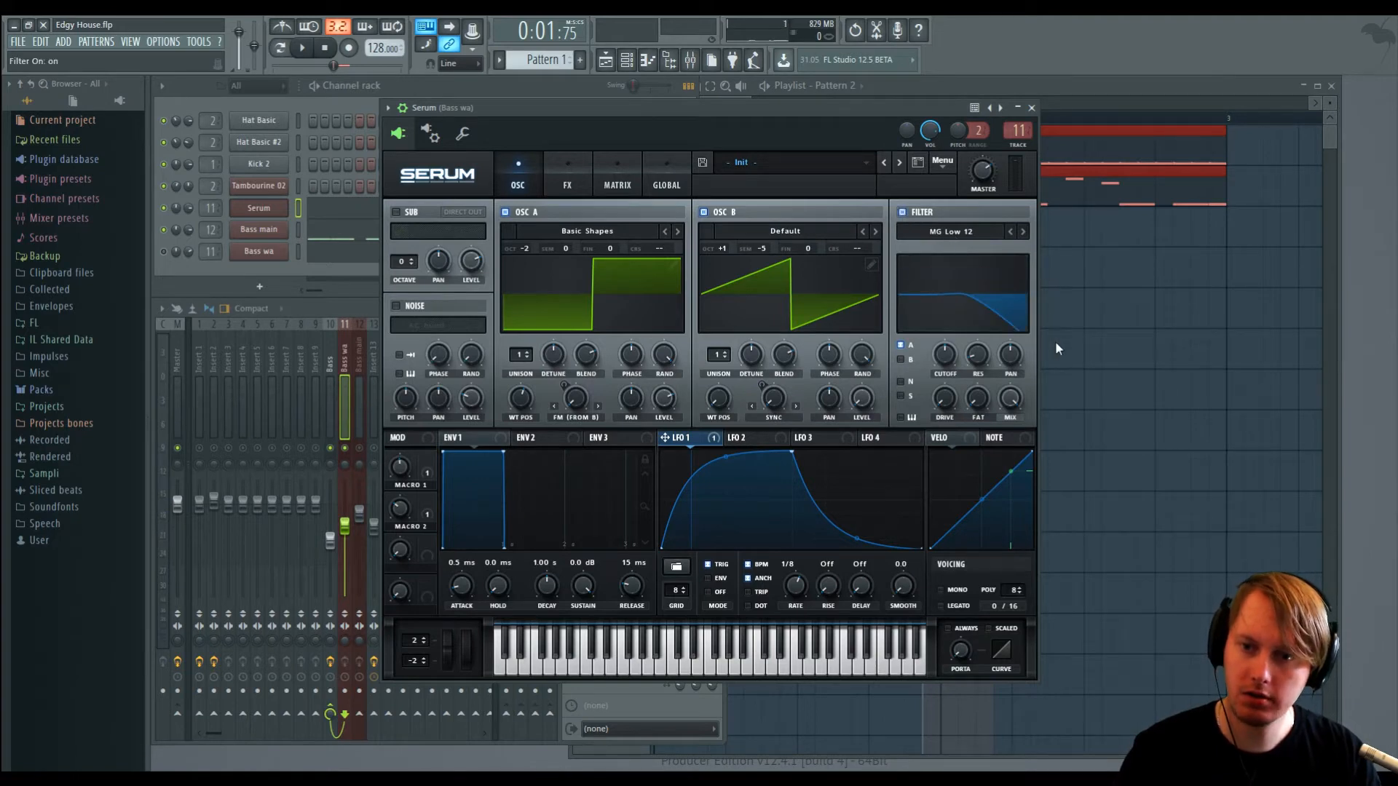
left_click(1045, 420)
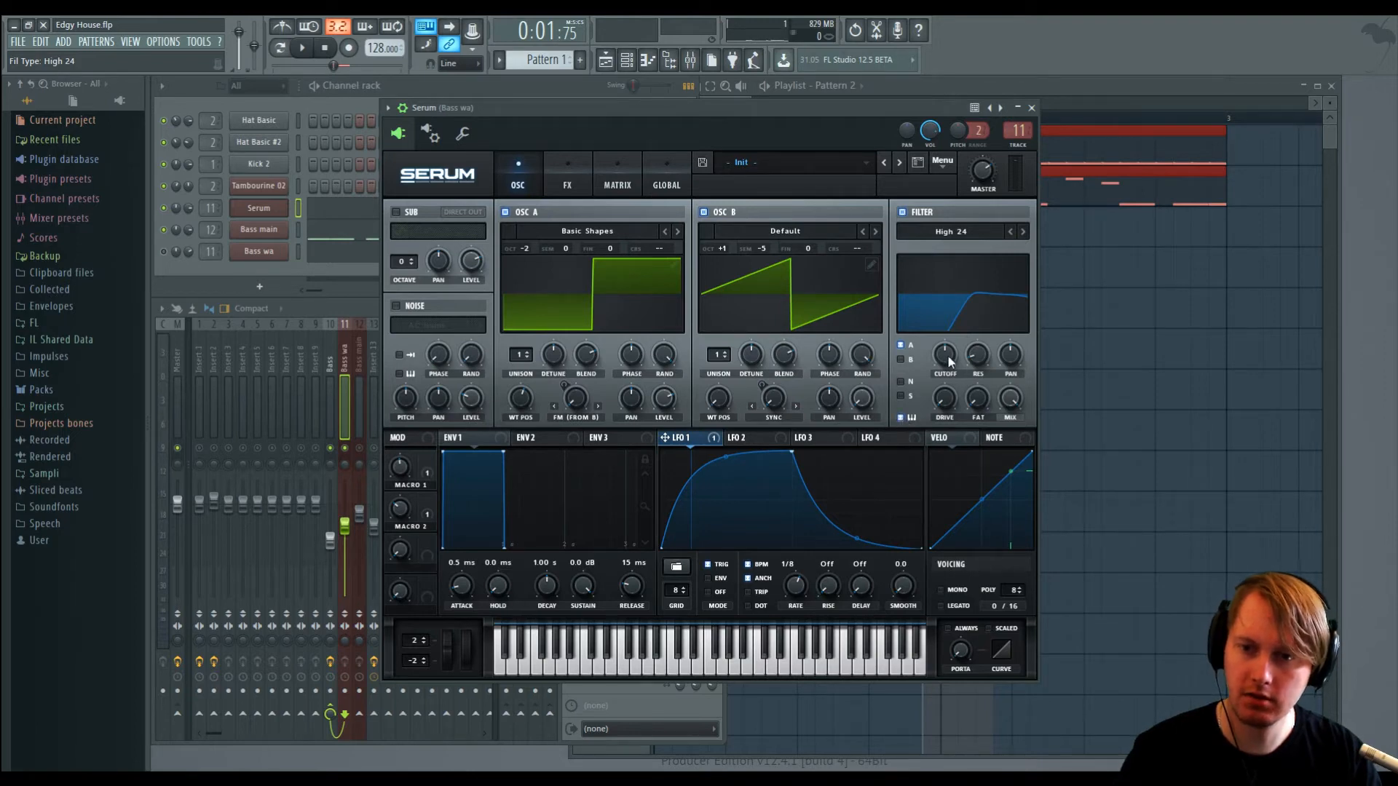
left_click_drag(948, 356, 951, 469)
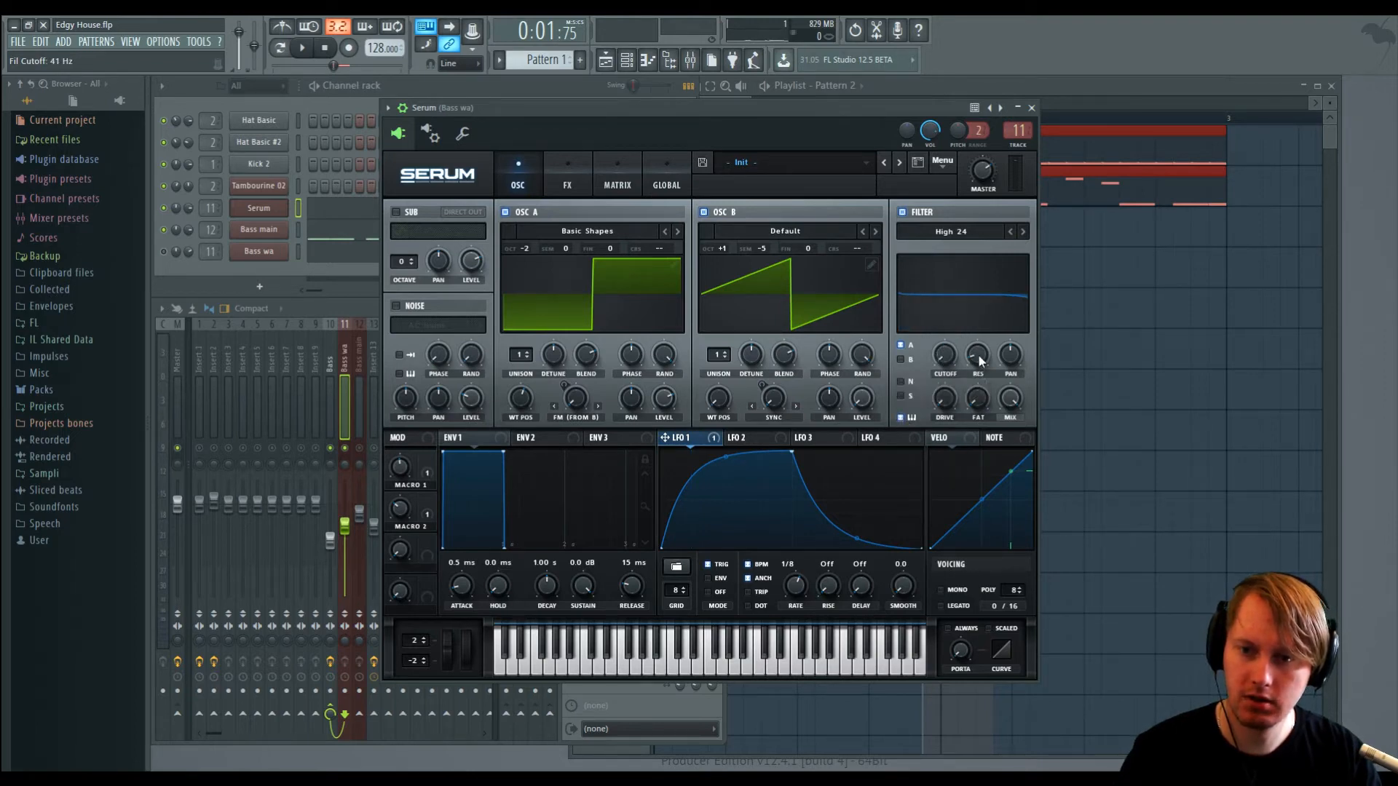
left_click_drag(979, 355, 972, 315)
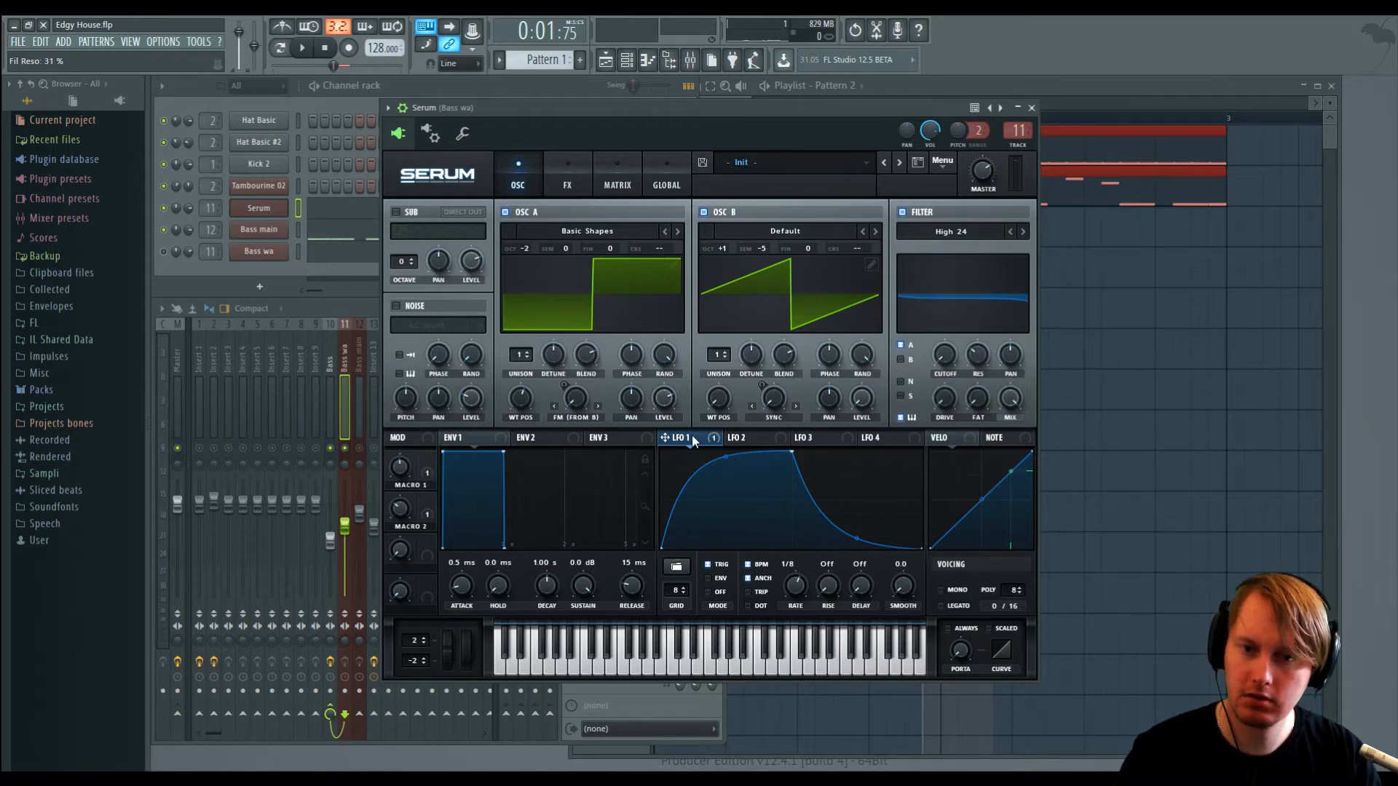
Step: Assign LFO 1 to the filter cutoff and set its modulation amount to 41 while the pattern plays
left_click_drag(692, 439, 944, 354)
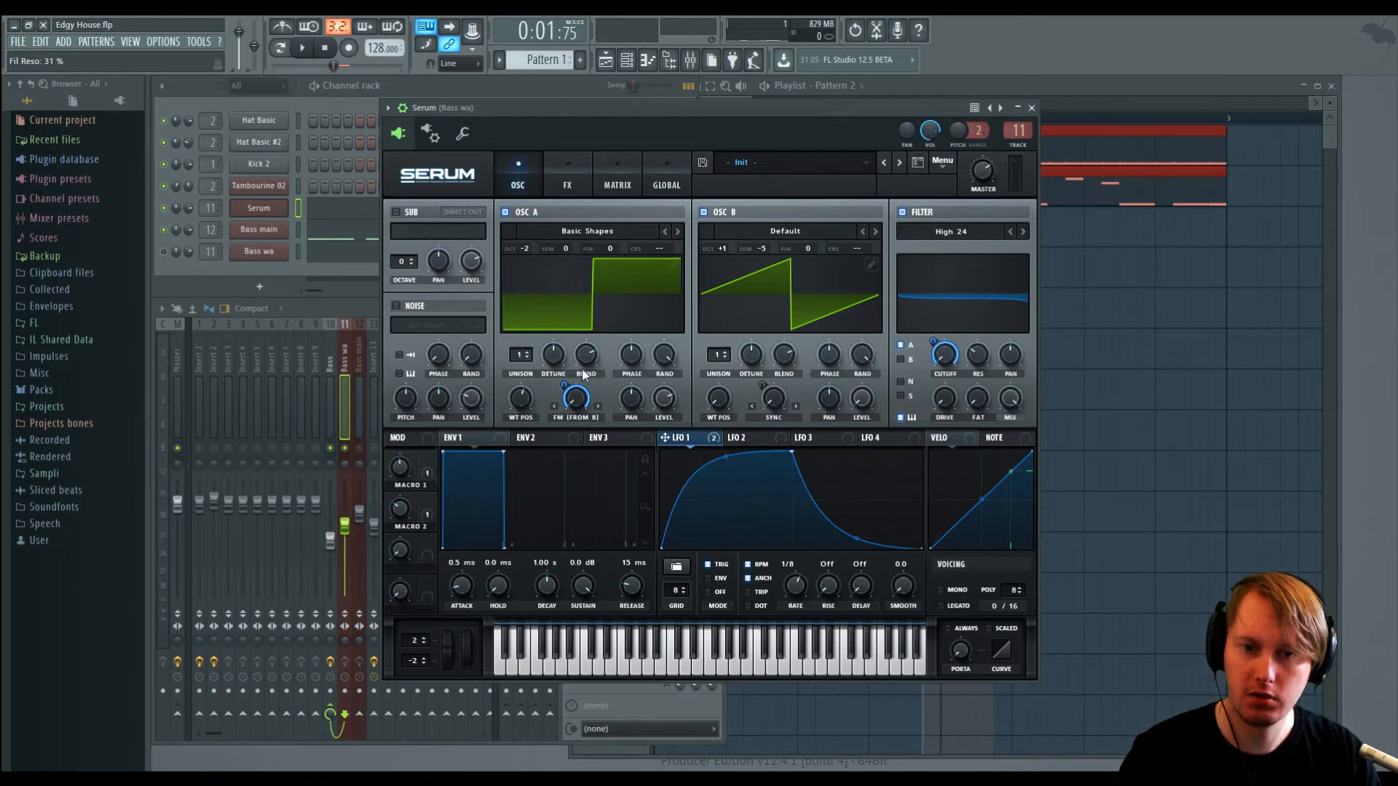
key("space")
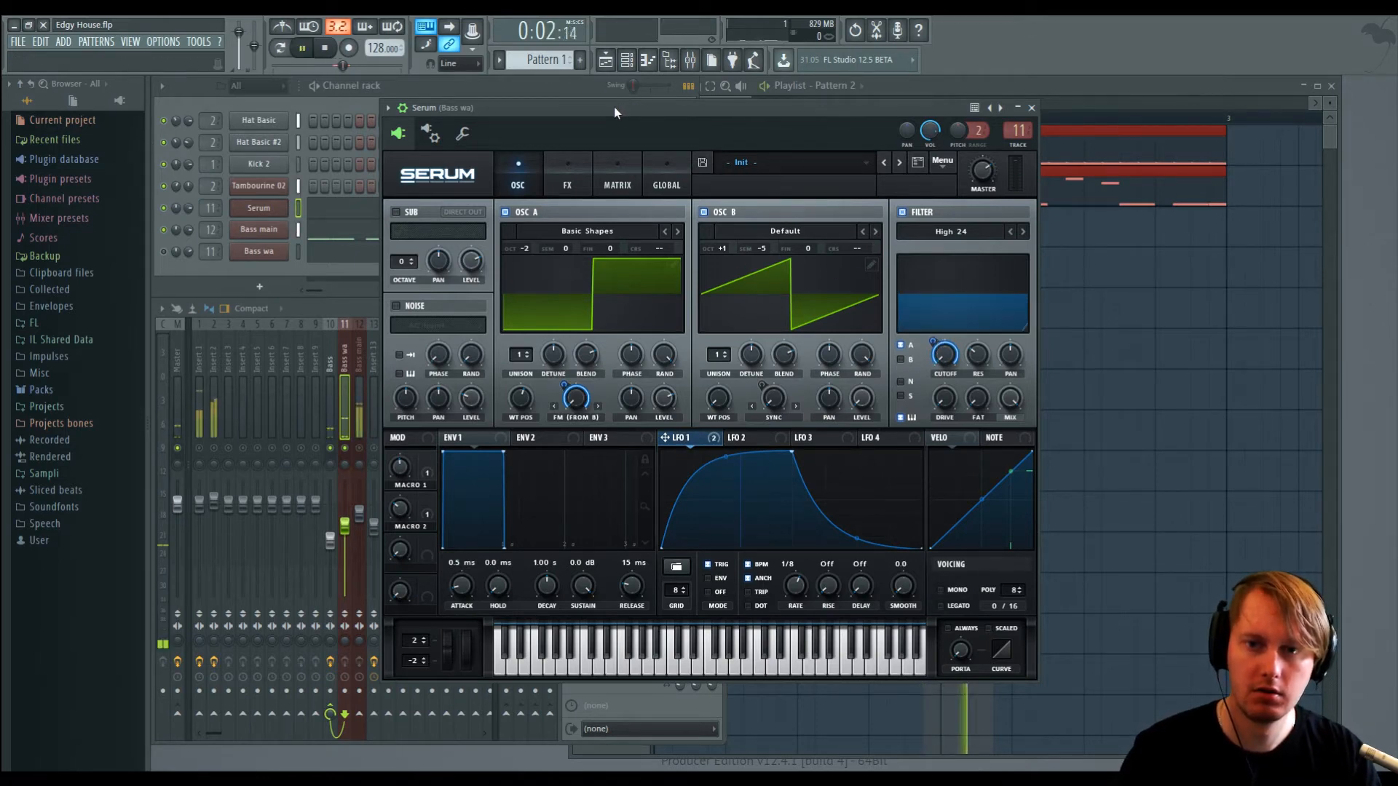
left_click_drag(929, 342, 923, 392)
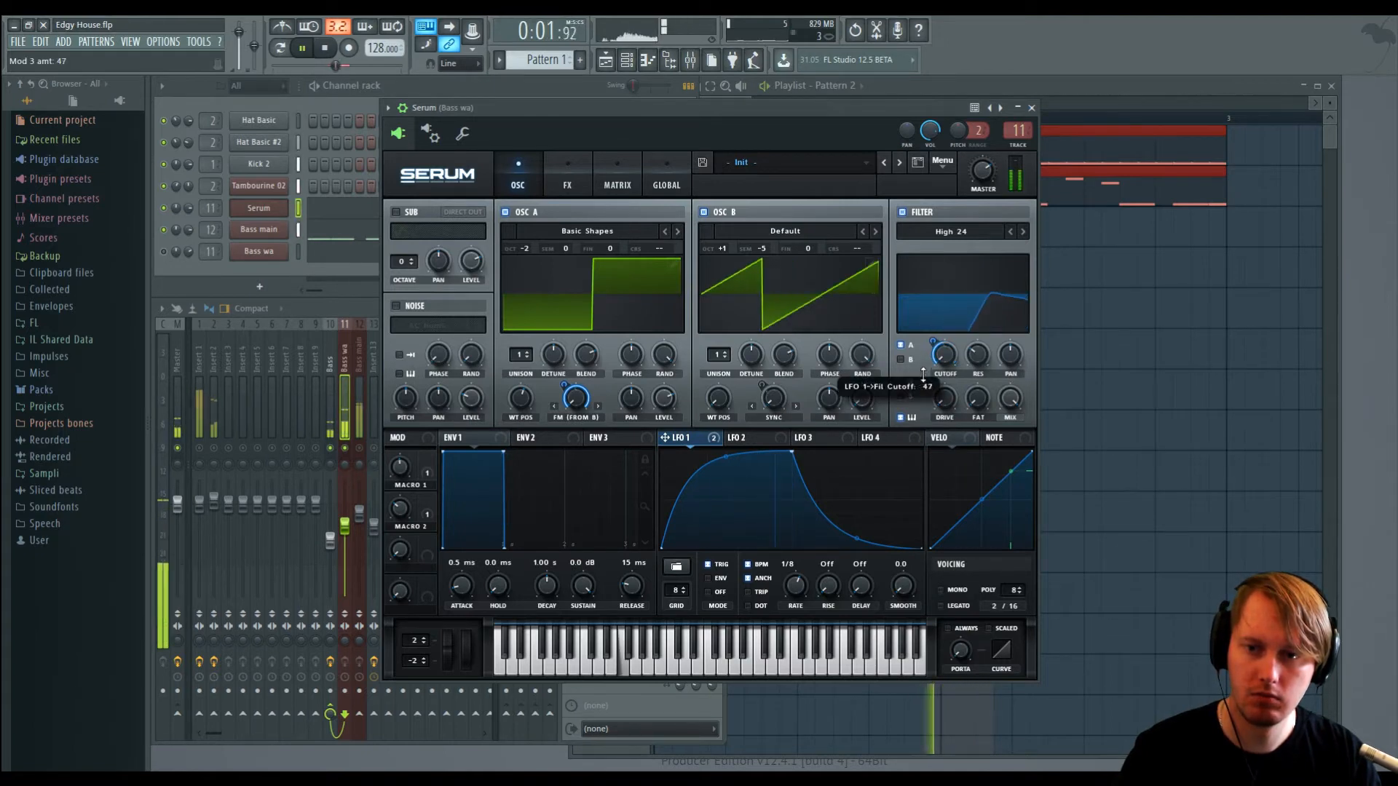
left_click_drag(923, 380, 918, 378)
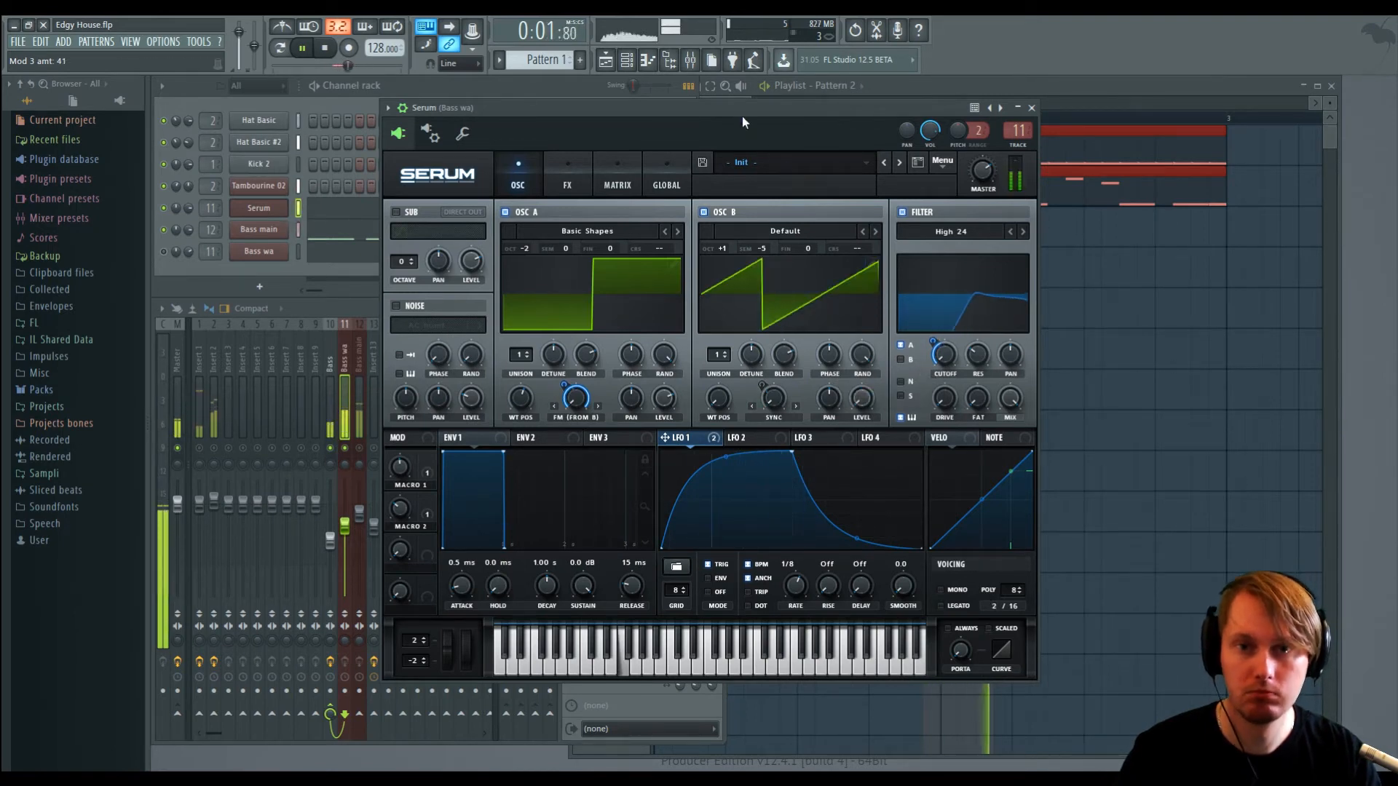
Step: Enable the Hyper/Dimension effect with a Hyper mix of 33%, a reduced Dimension size and a Dimension mix of 23%
key("space")
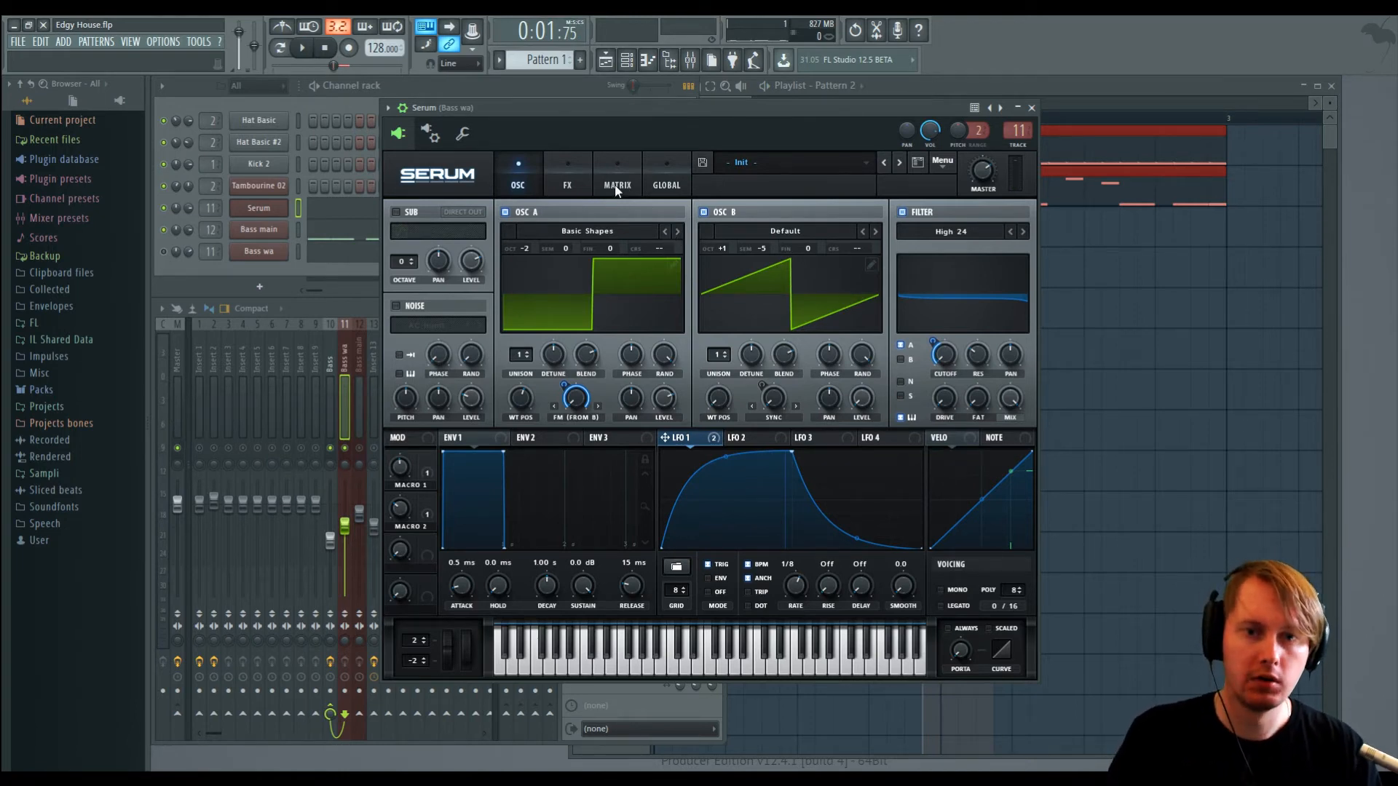
left_click(569, 185)
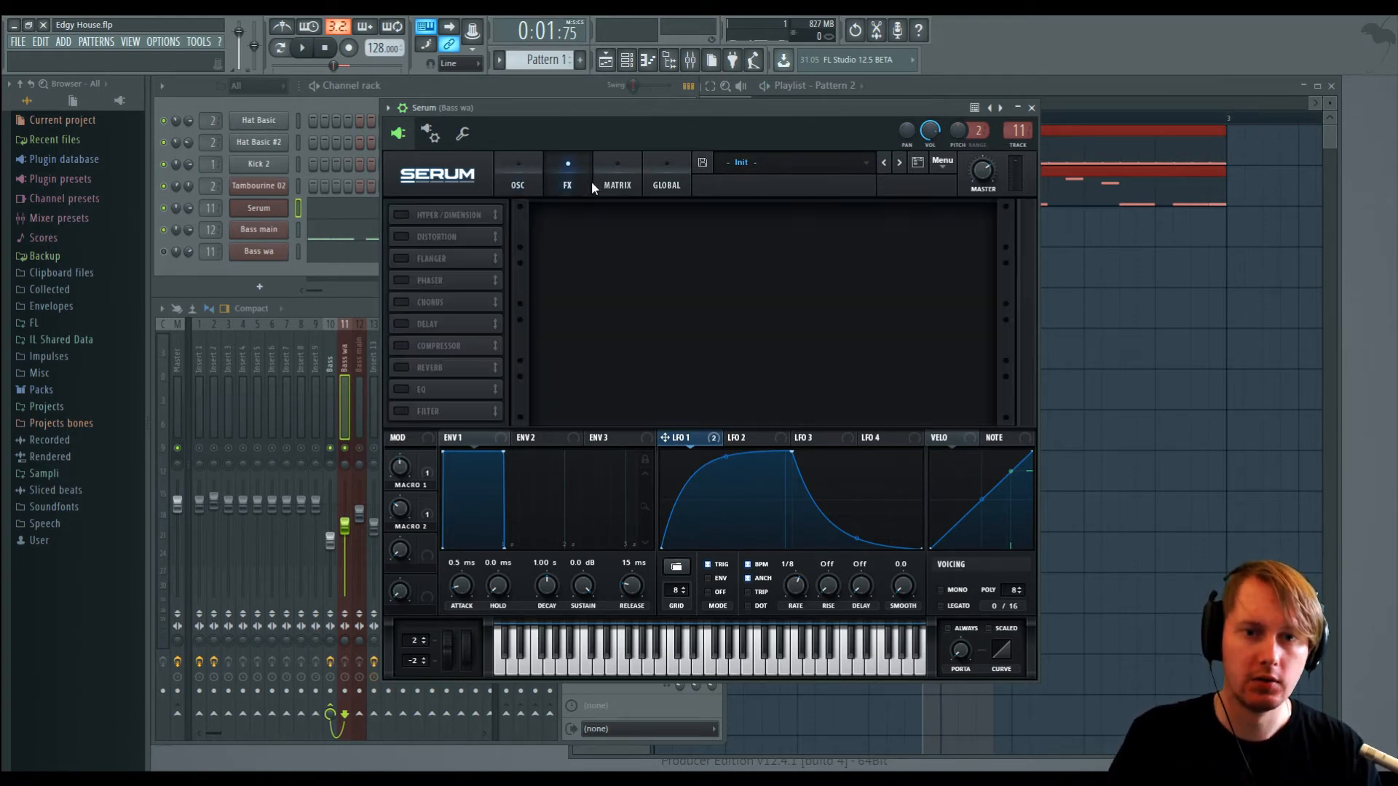
left_click(400, 214)
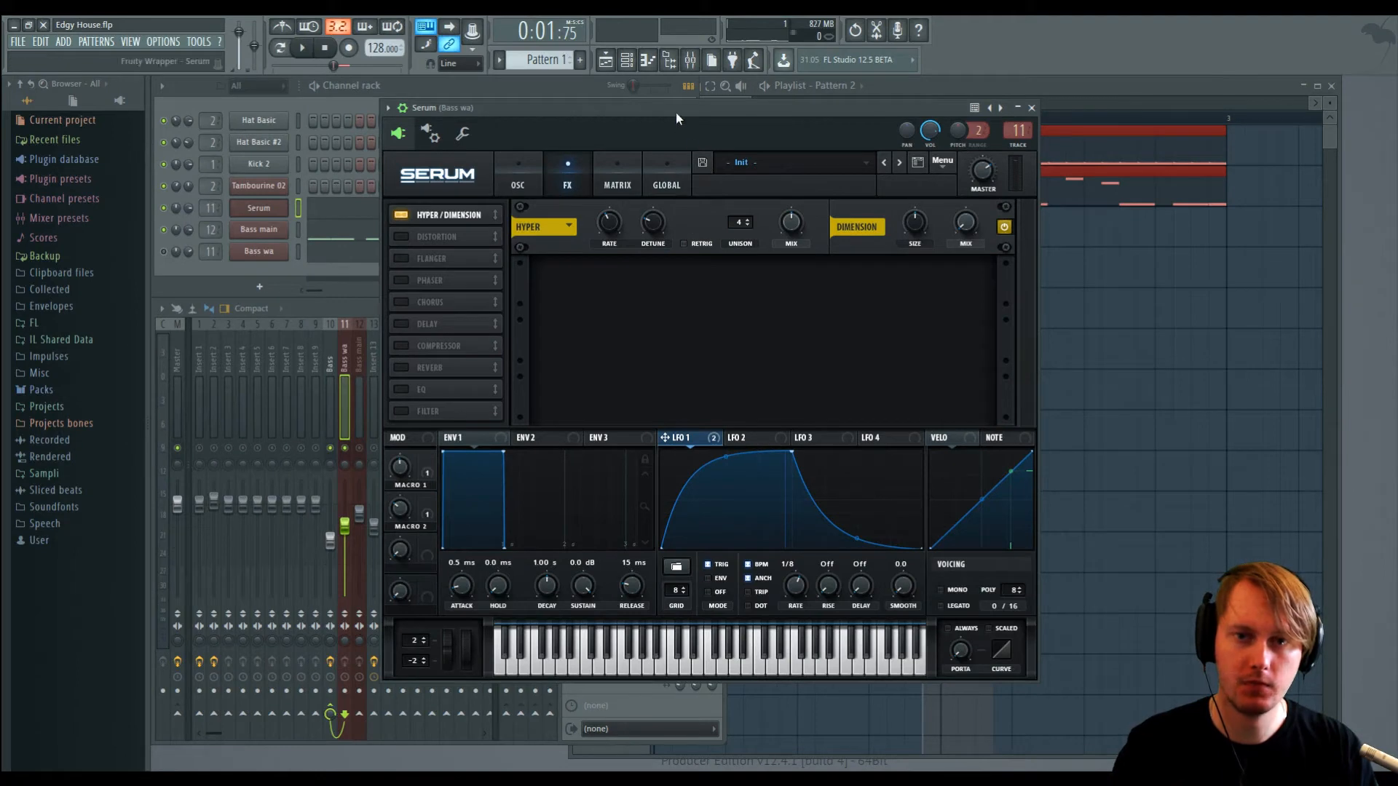
key("space")
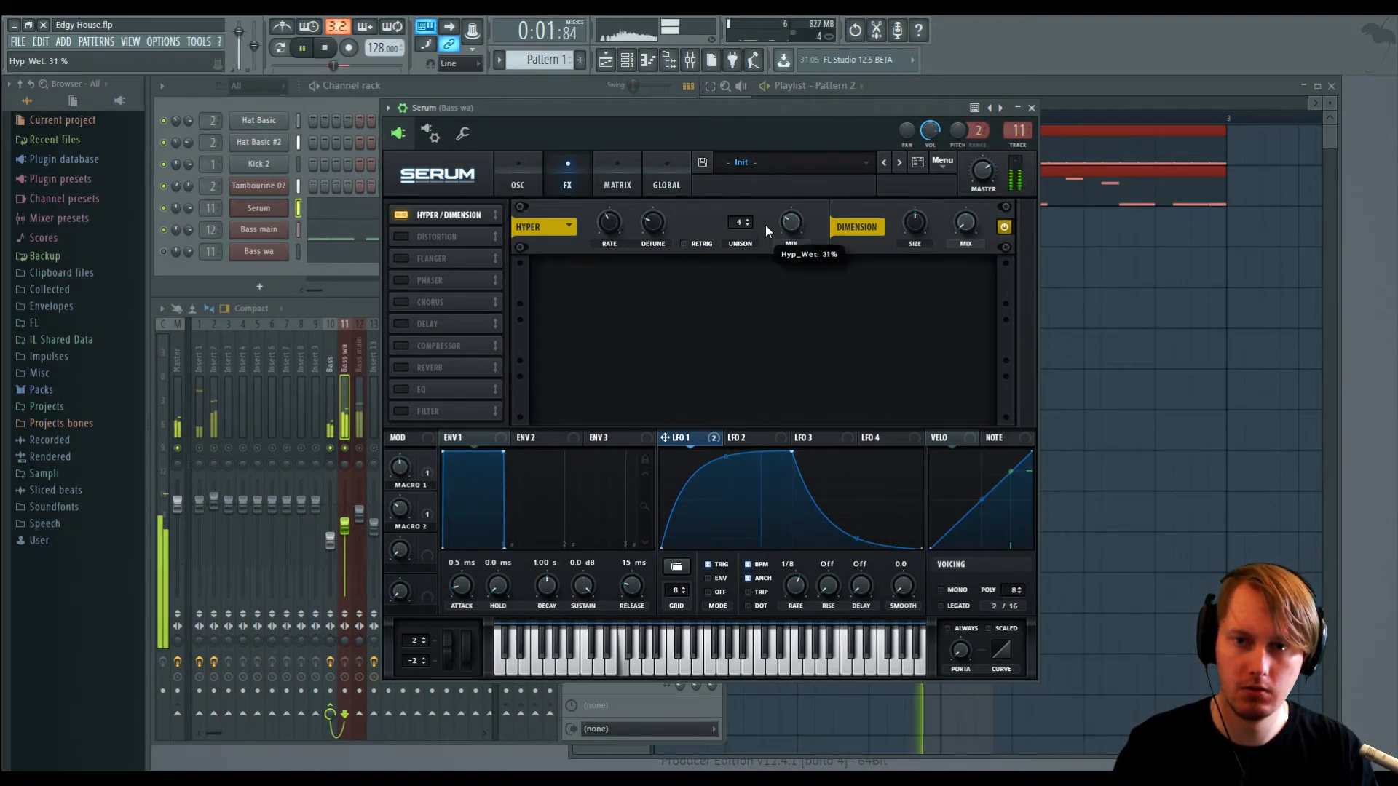
left_click_drag(766, 226, 766, 223)
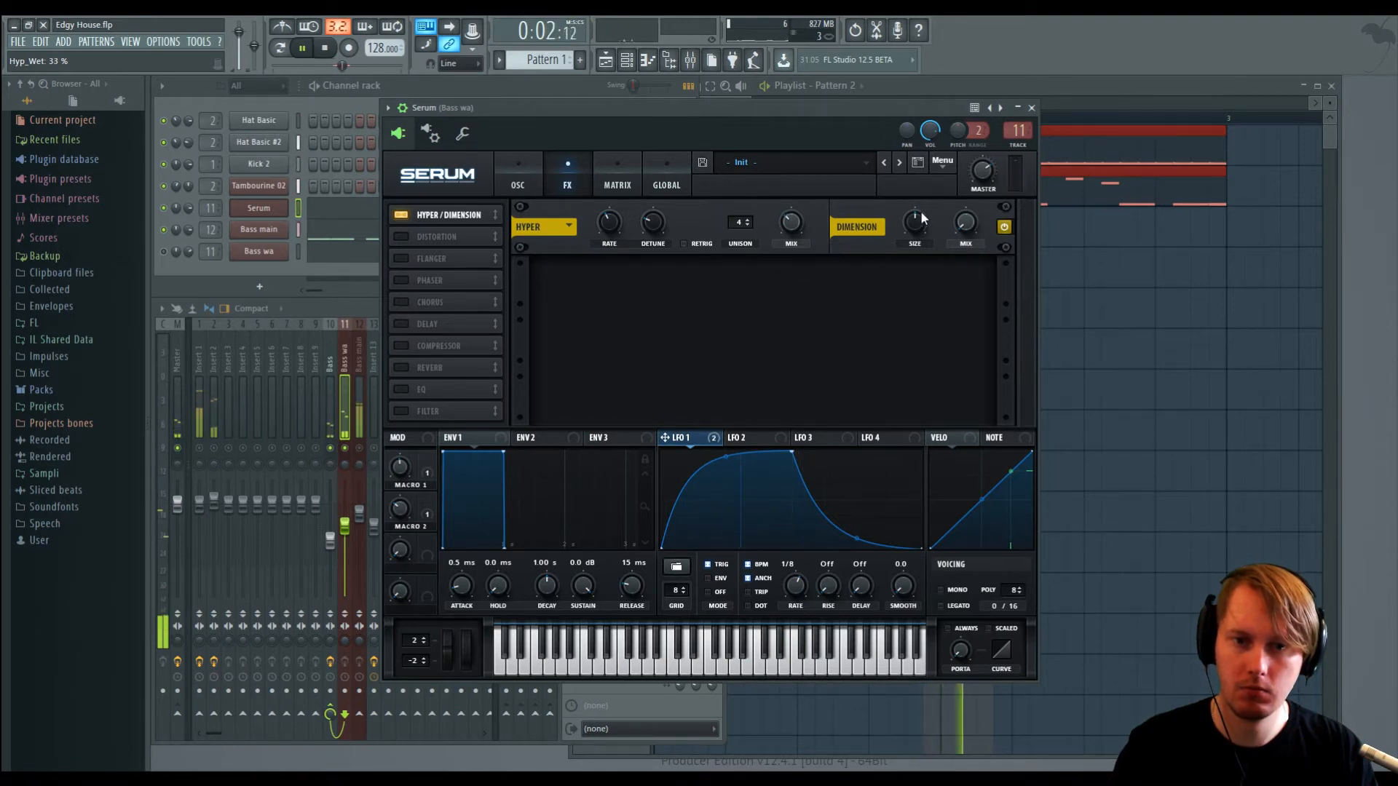
left_click_drag(913, 215, 911, 296)
left_click_drag(963, 224, 963, 188)
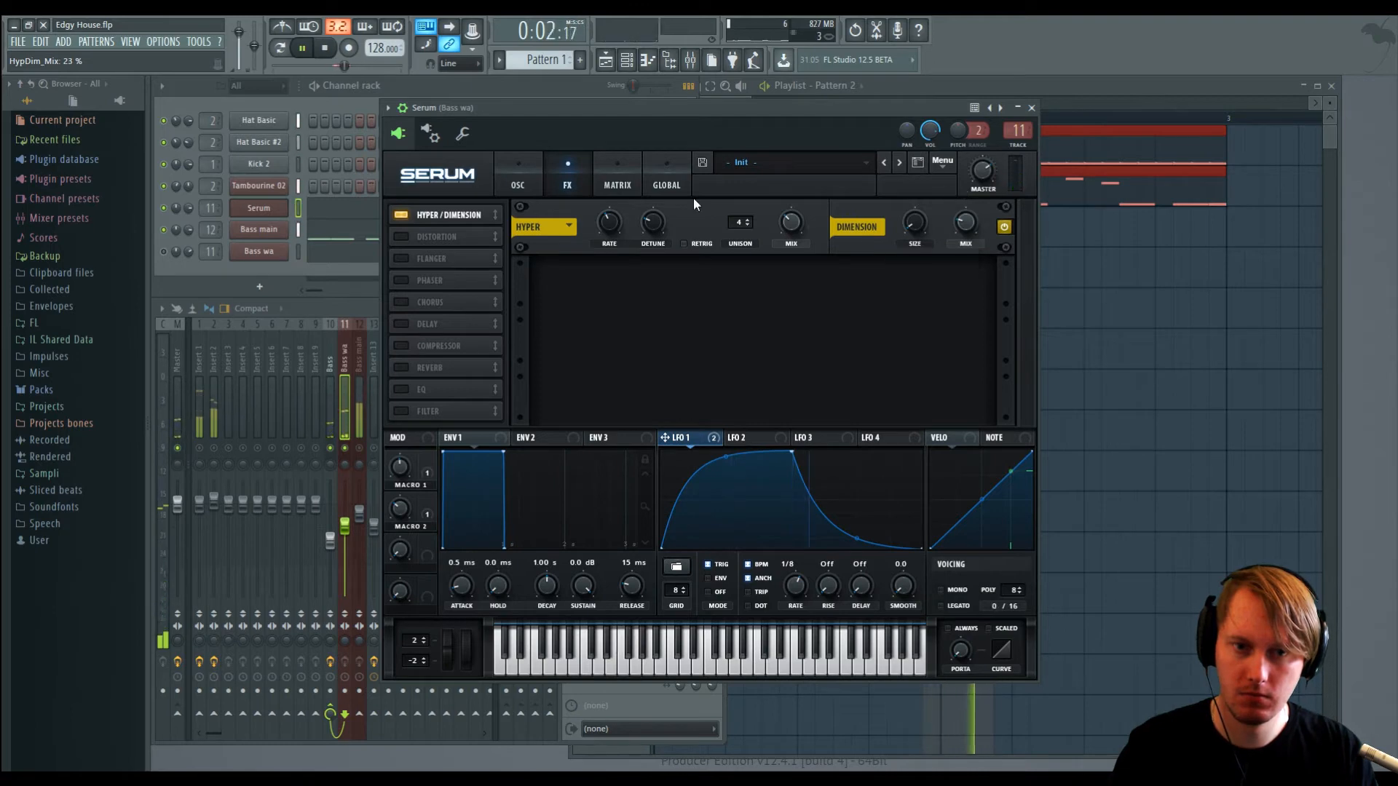
Step: Add Tube distortion with its drive at 78%, and raise the master volume while the pattern plays
left_click(402, 234)
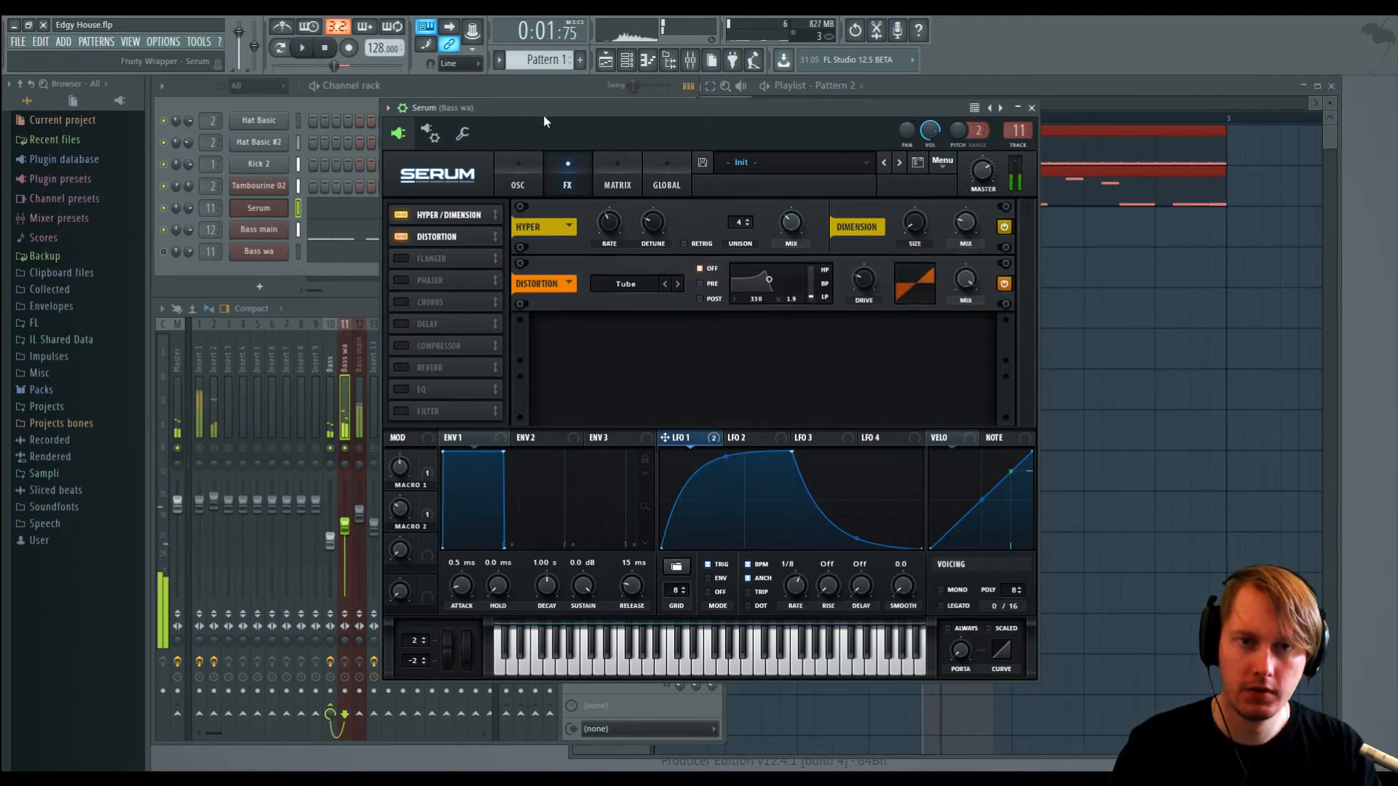
key("space")
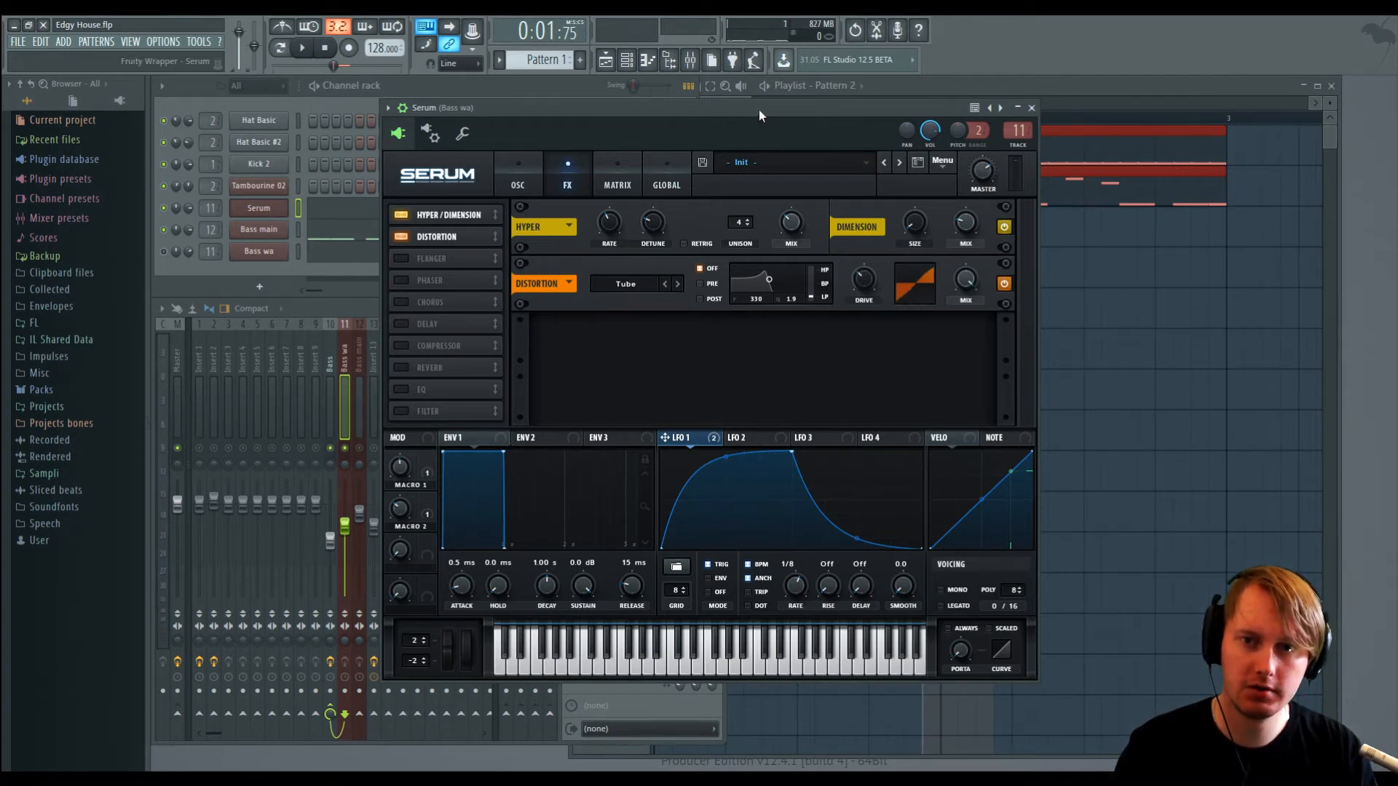
left_click_drag(759, 109, 743, 109)
key("space")
left_click_drag(854, 276, 842, 187)
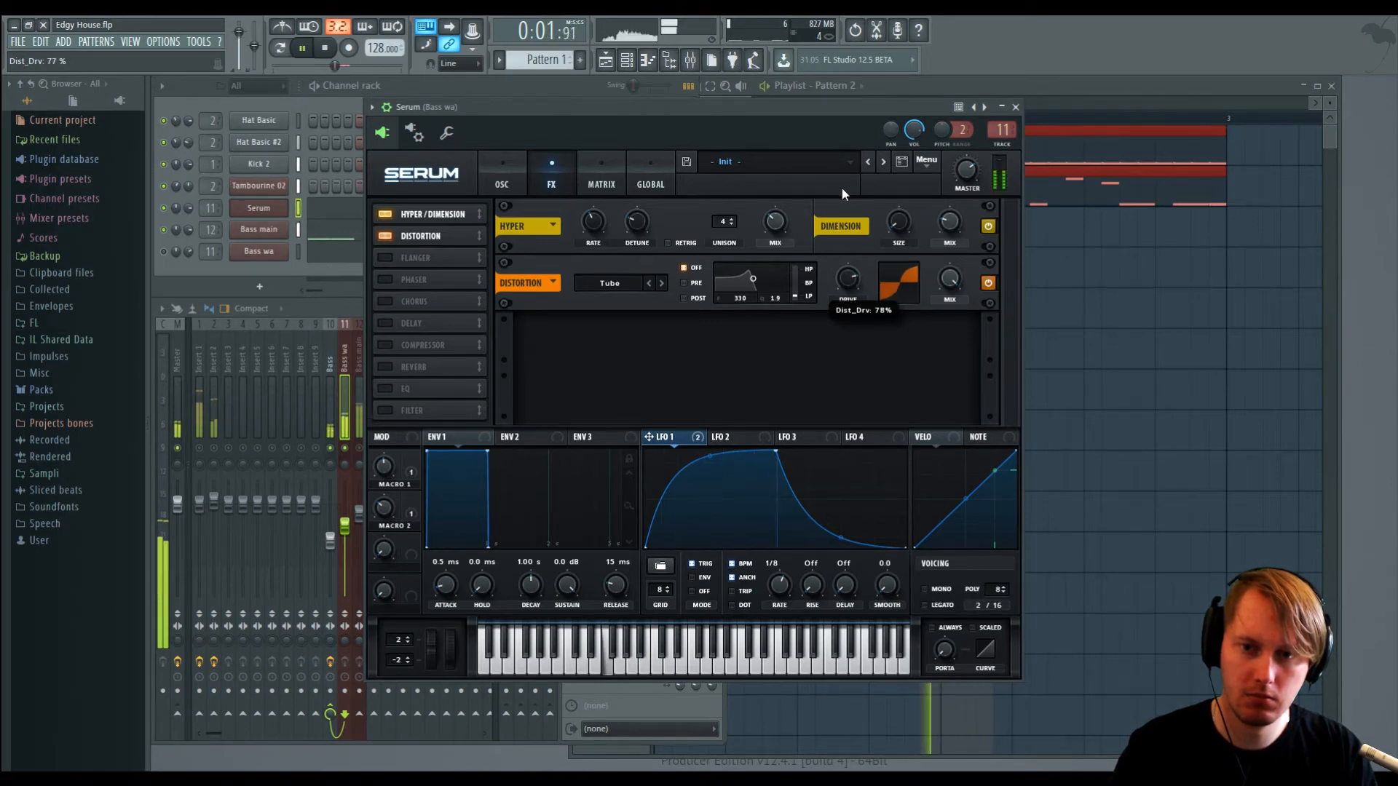
left_click_drag(970, 168, 969, 130)
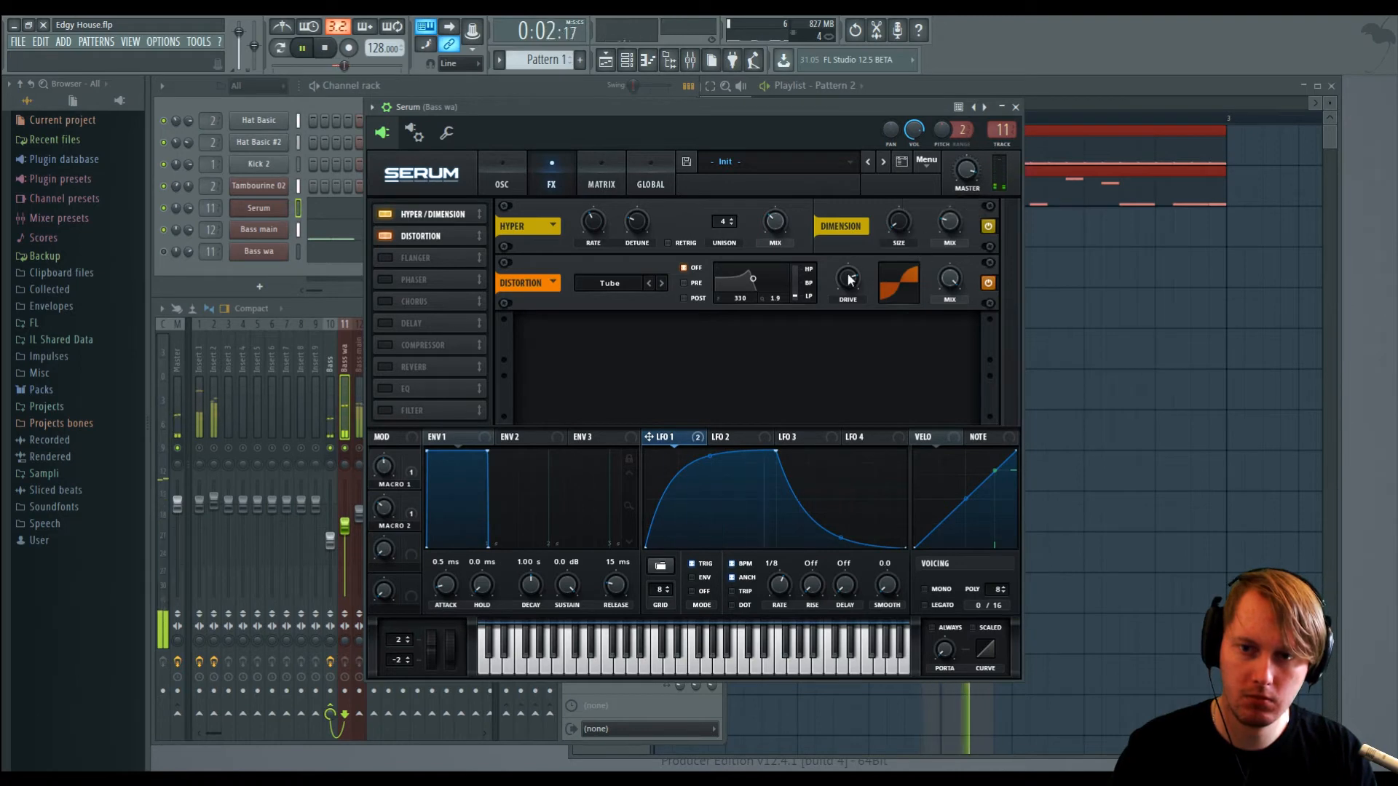
mouse_move(849, 276)
left_mouse_down()
mouse_move(840, 318)
mouse_move(850, 283)
left_mouse_up()
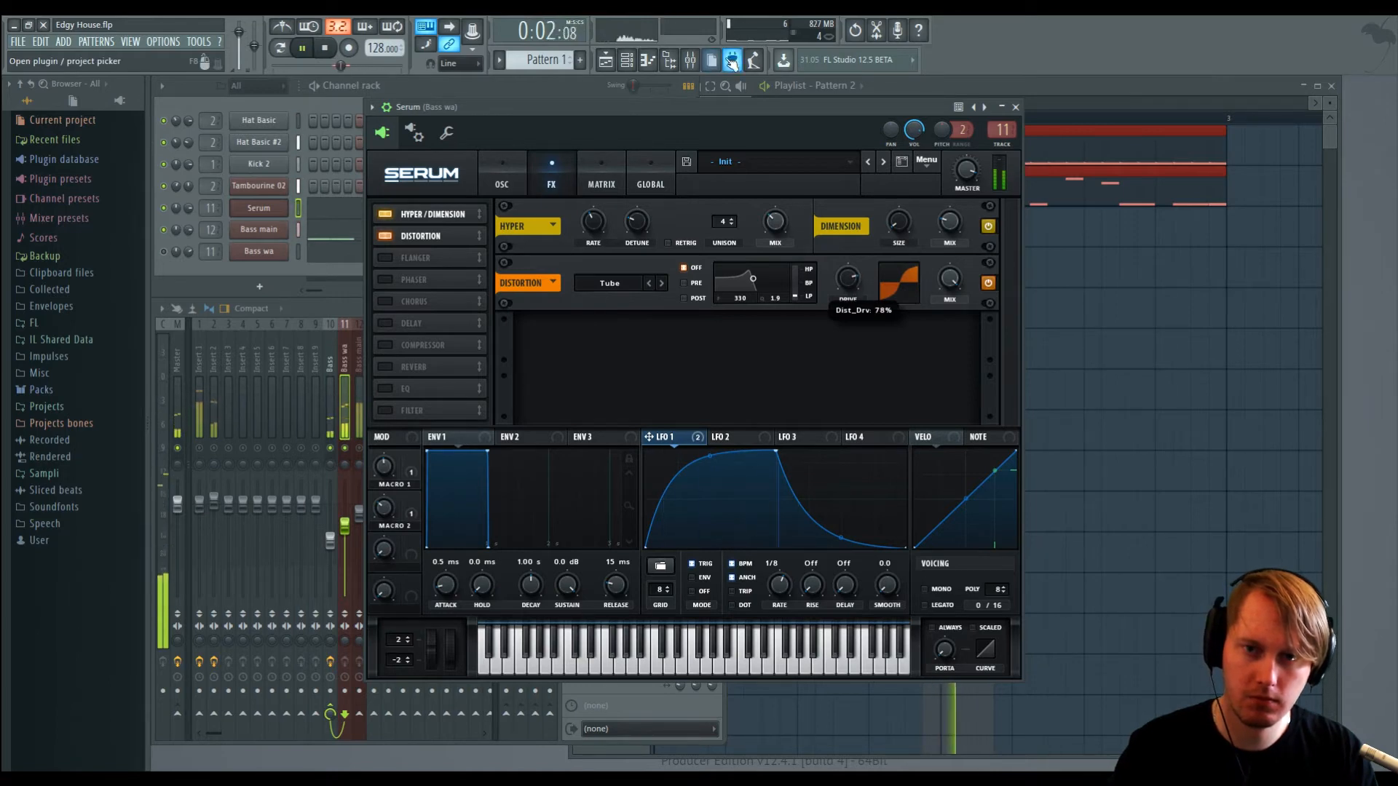
key("space")
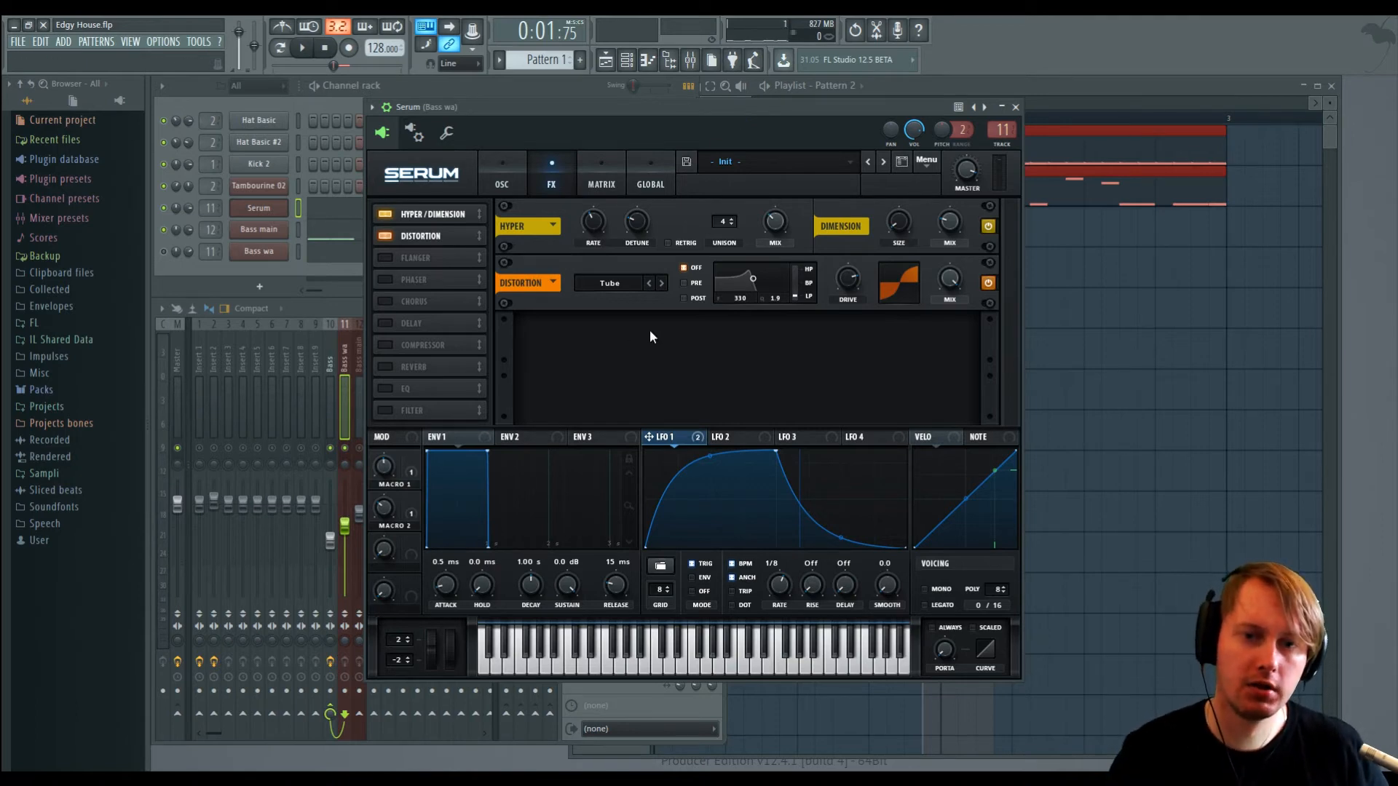
Step: Add a phaser with a reduced rate, and adjust its depth and lower its frequency to about 211 Hz during playback
left_click(385, 280)
left_click_drag(594, 333, 614, 535)
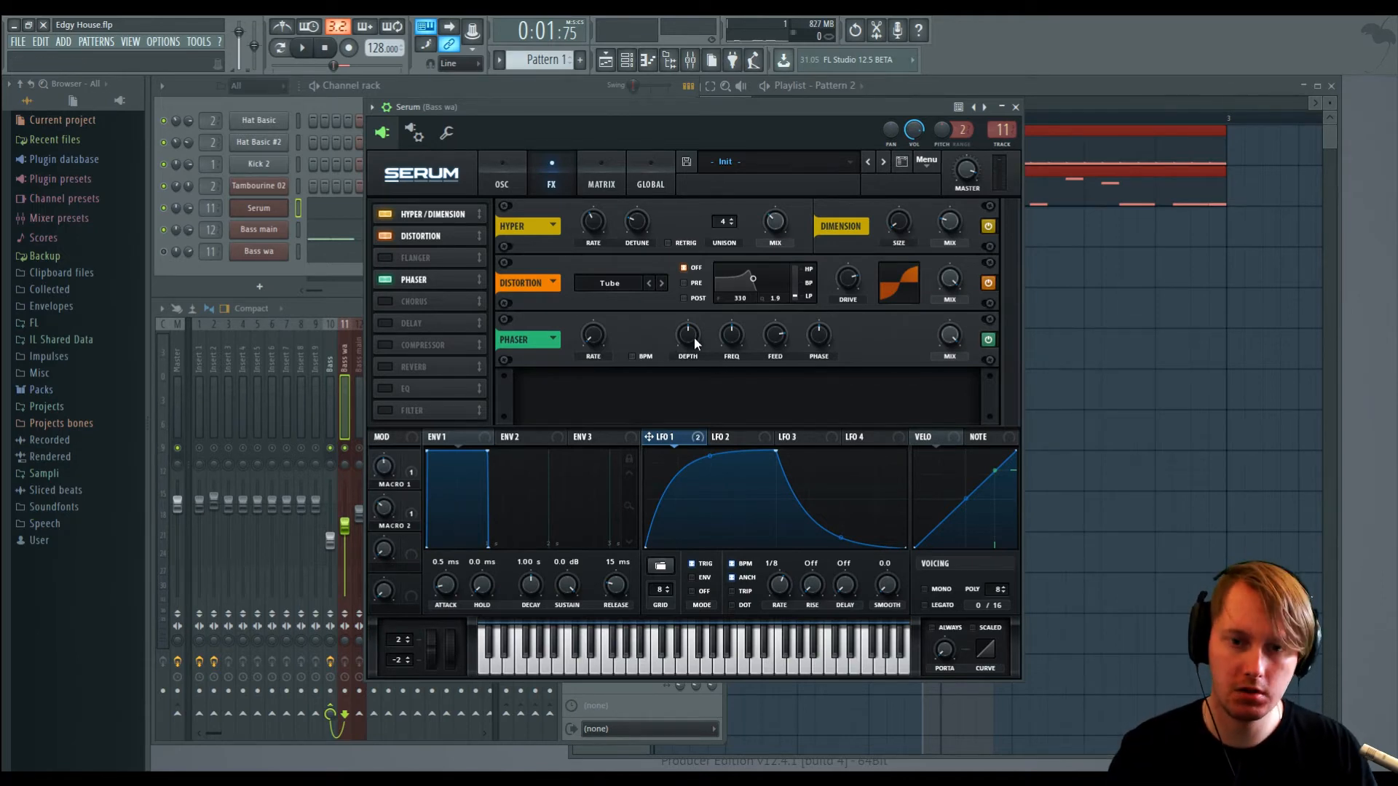
key("space")
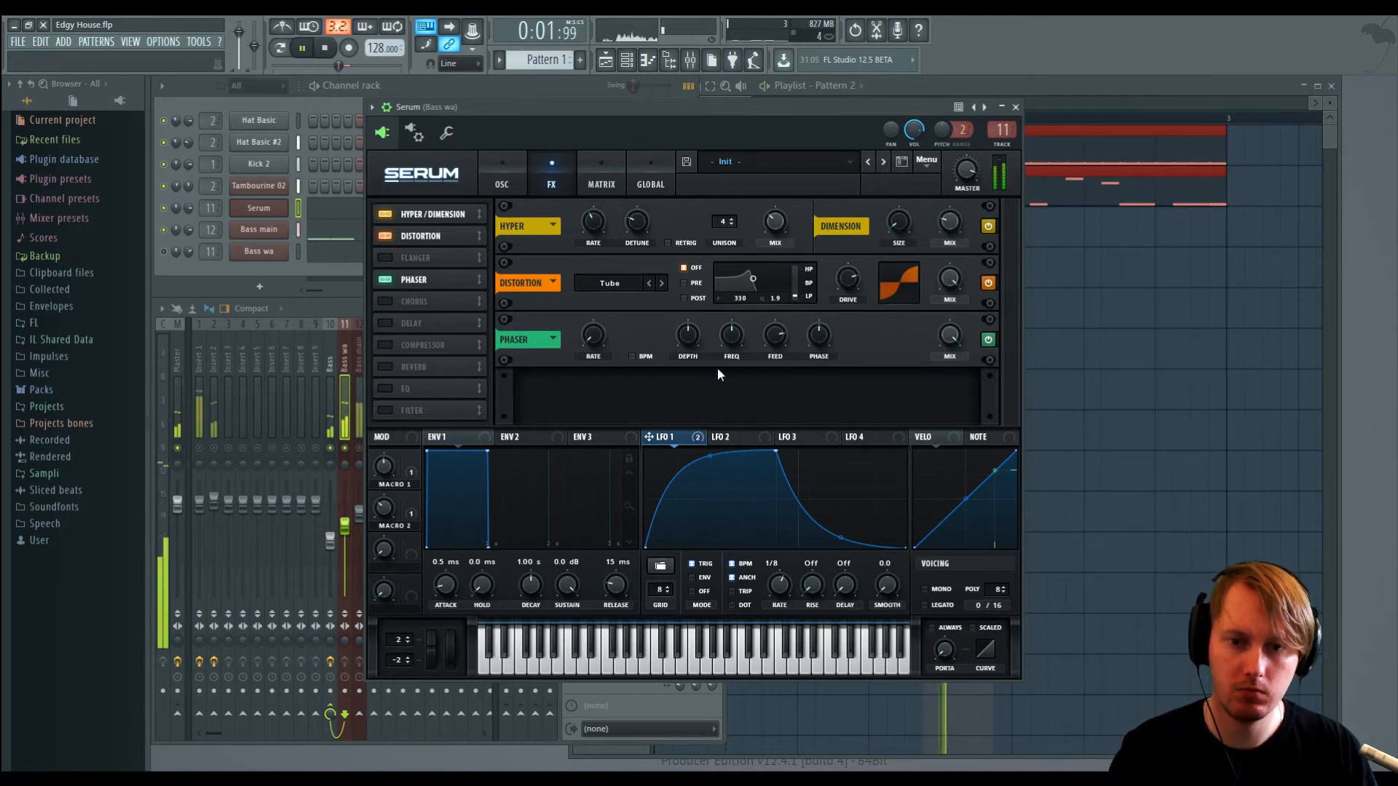
left_click_drag(685, 357, 642, 329)
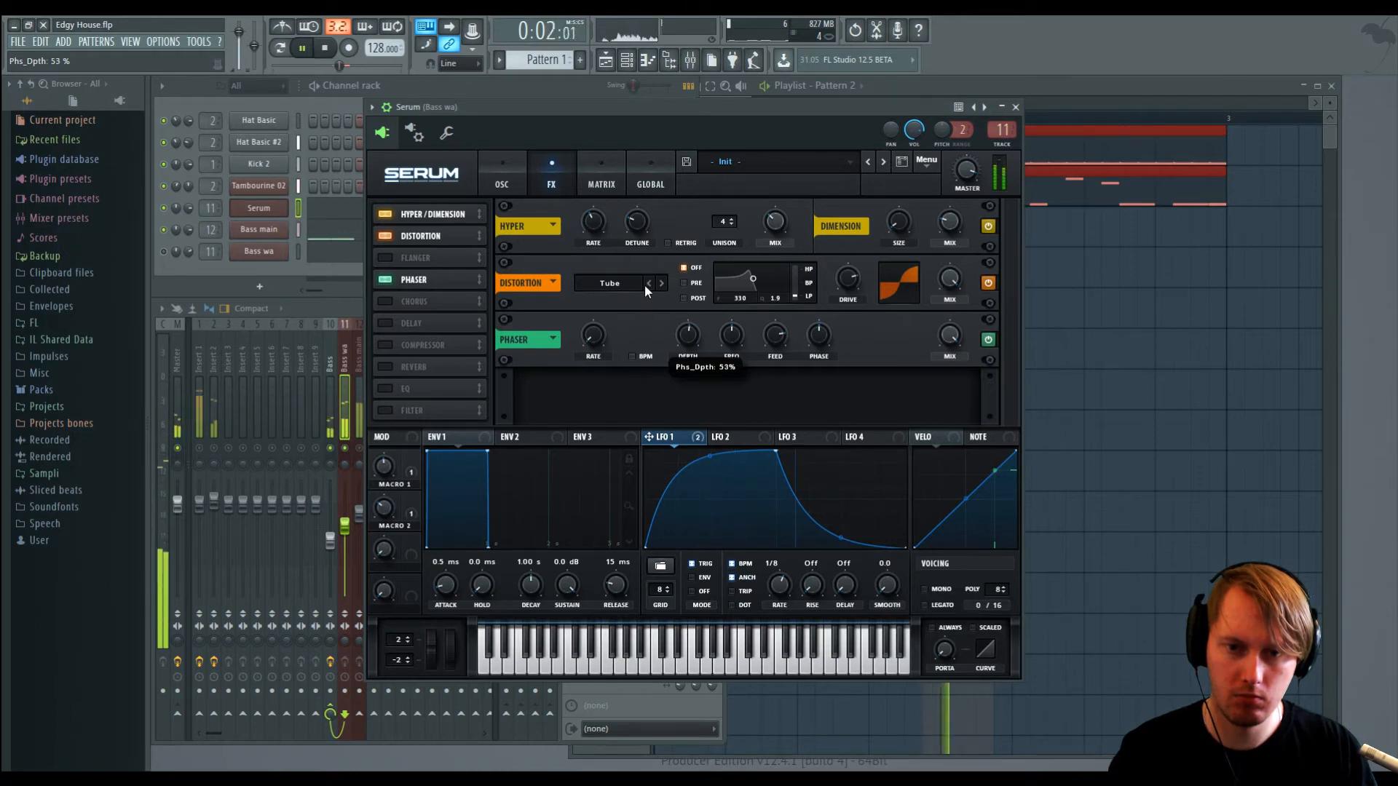
left_click_drag(735, 335, 708, 357)
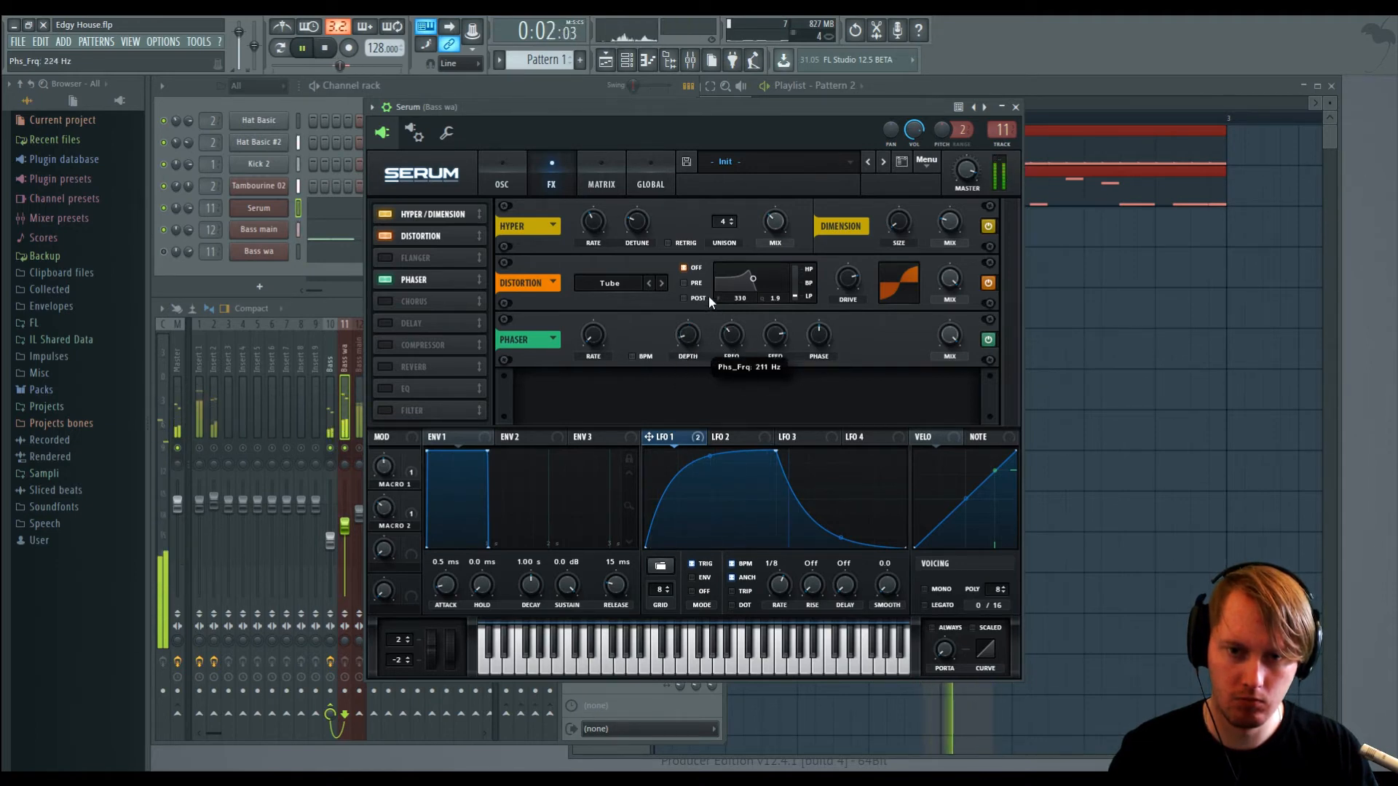
Step: Modulate the phaser depth with LFO 1 from a 7% base, set feedback to 23%, and compare with the phaser bypassed
left_click_drag(710, 299, 686, 335)
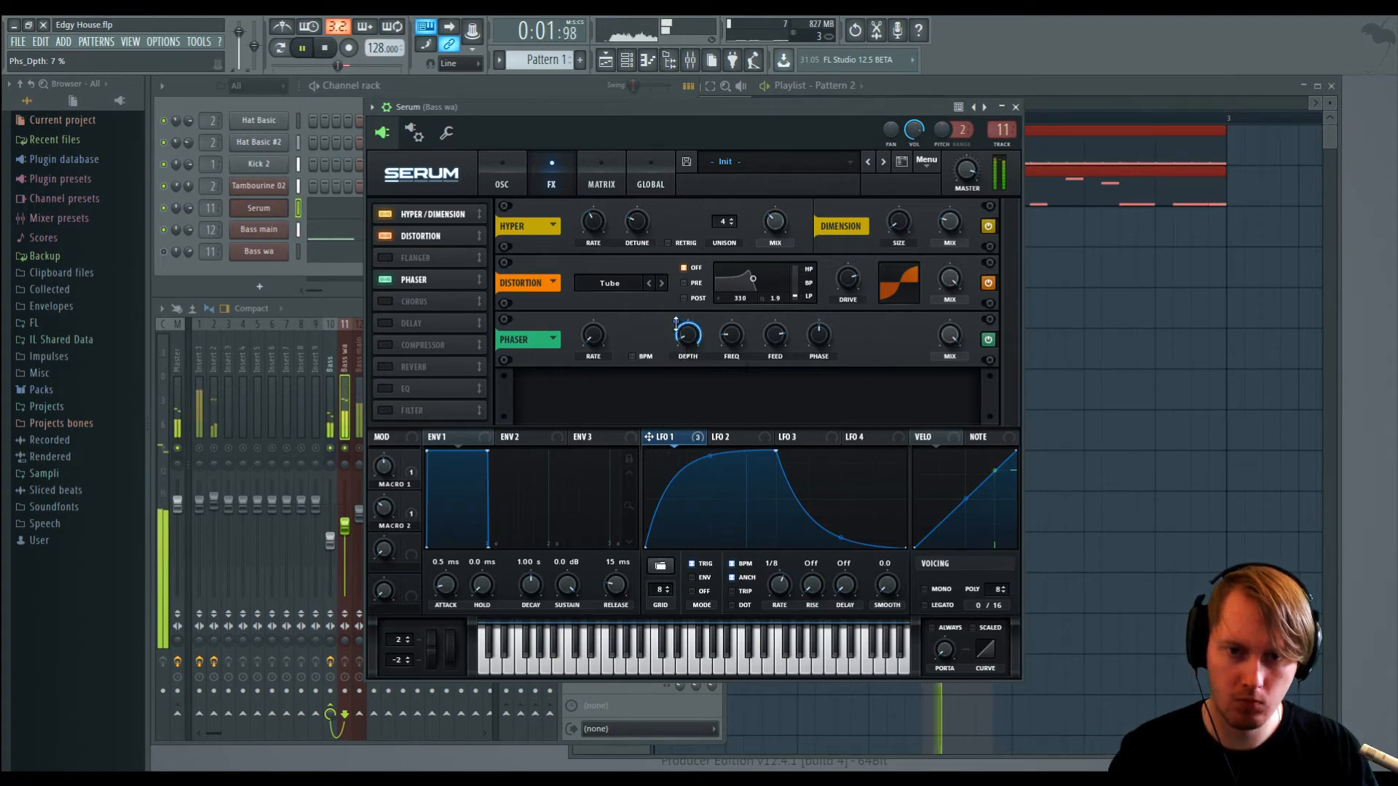
left_click_drag(676, 324, 668, 342)
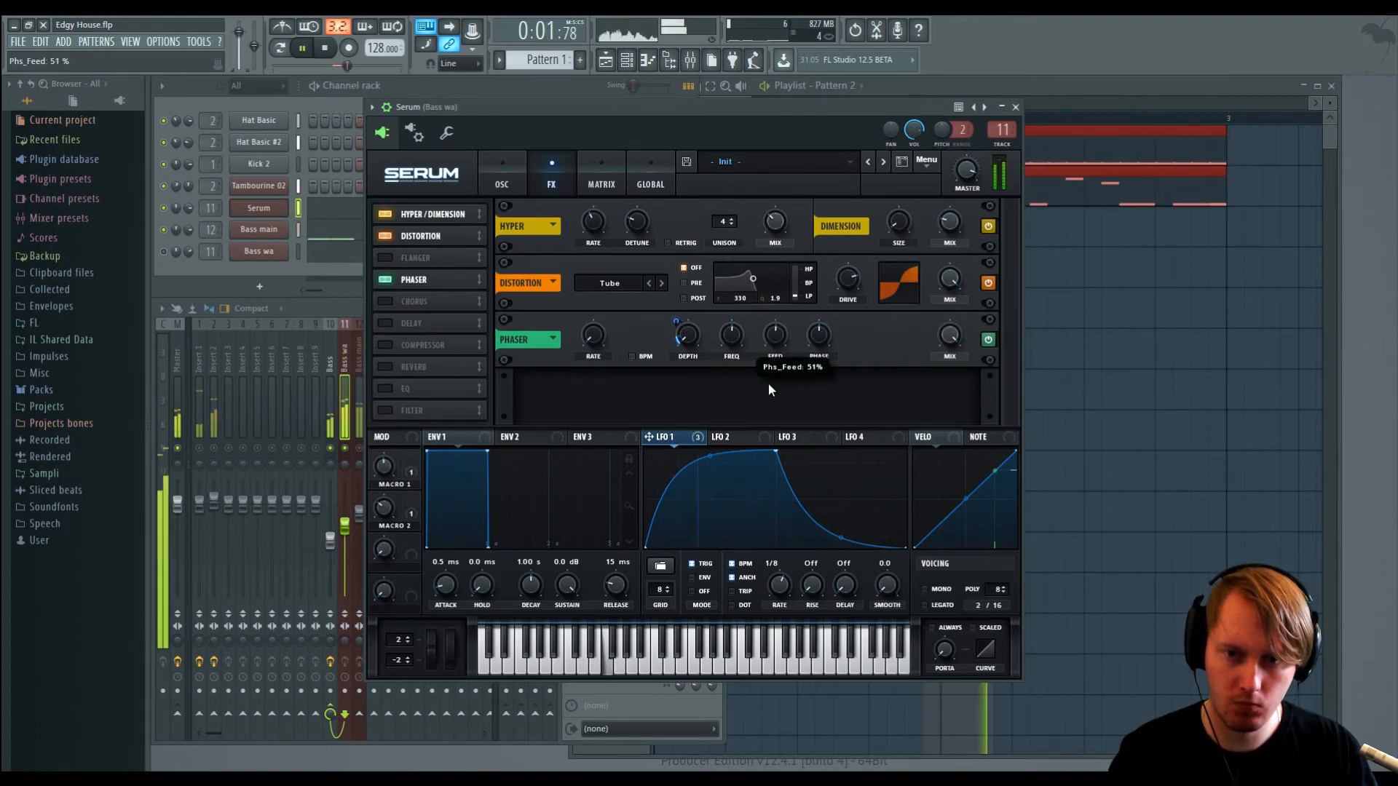
left_click_drag(674, 322, 673, 284)
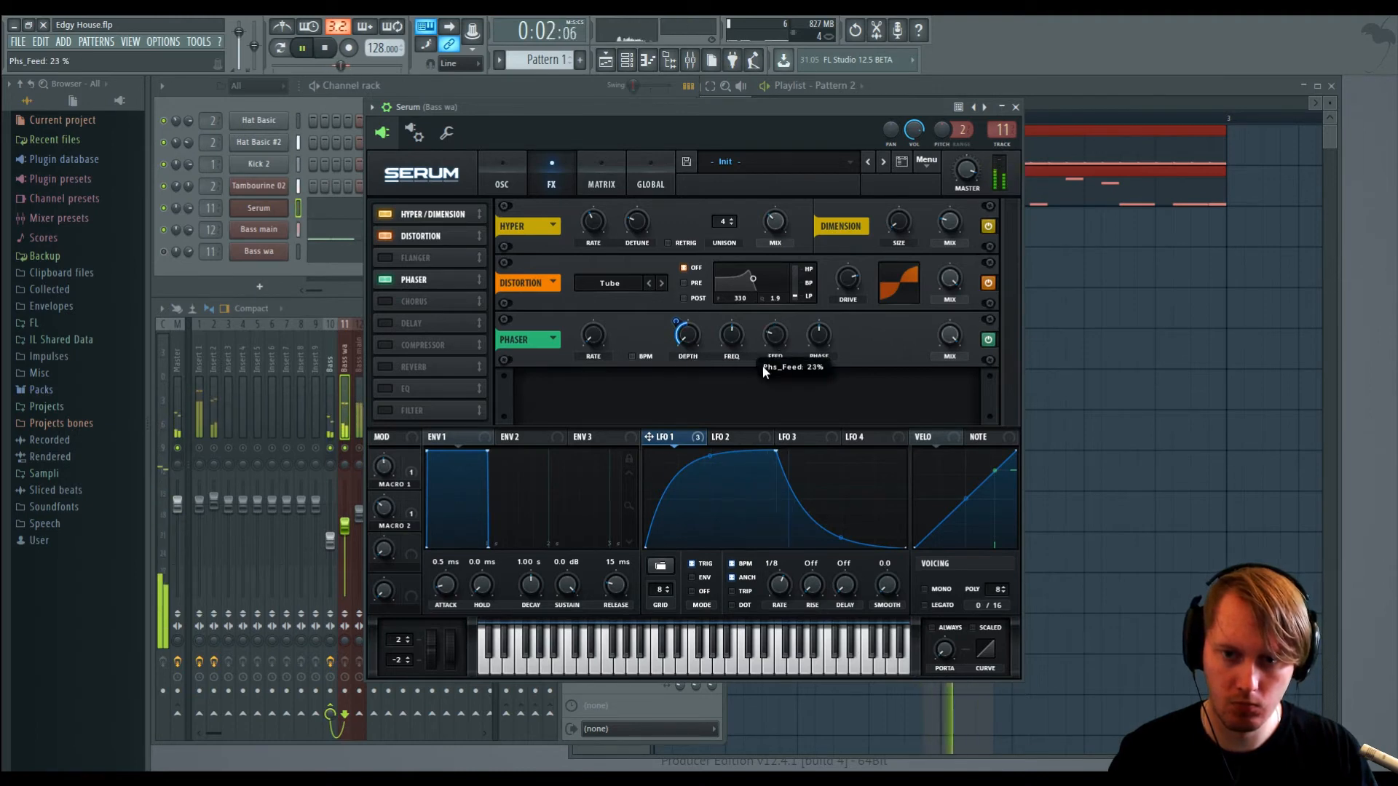
left_click(988, 339)
left_click(988, 339)
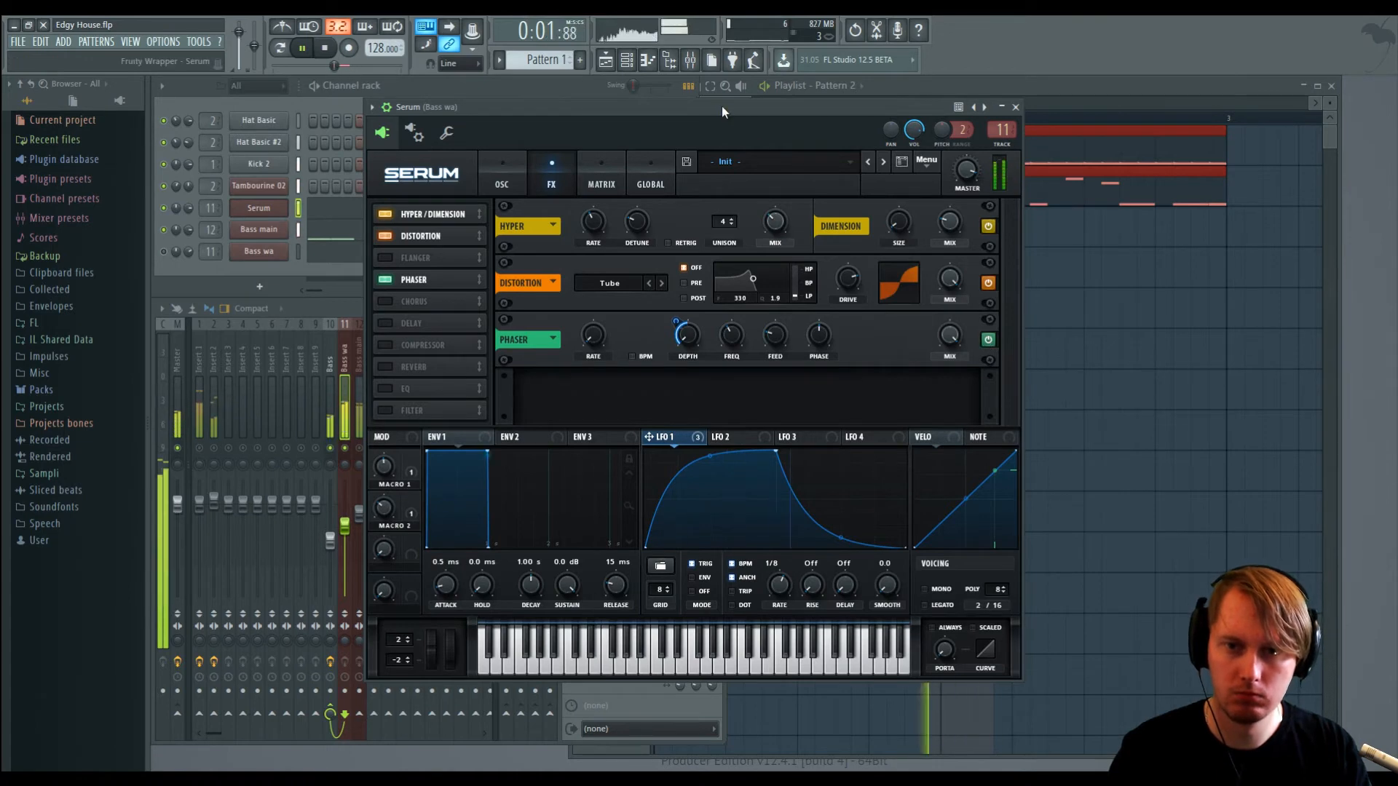
key("space")
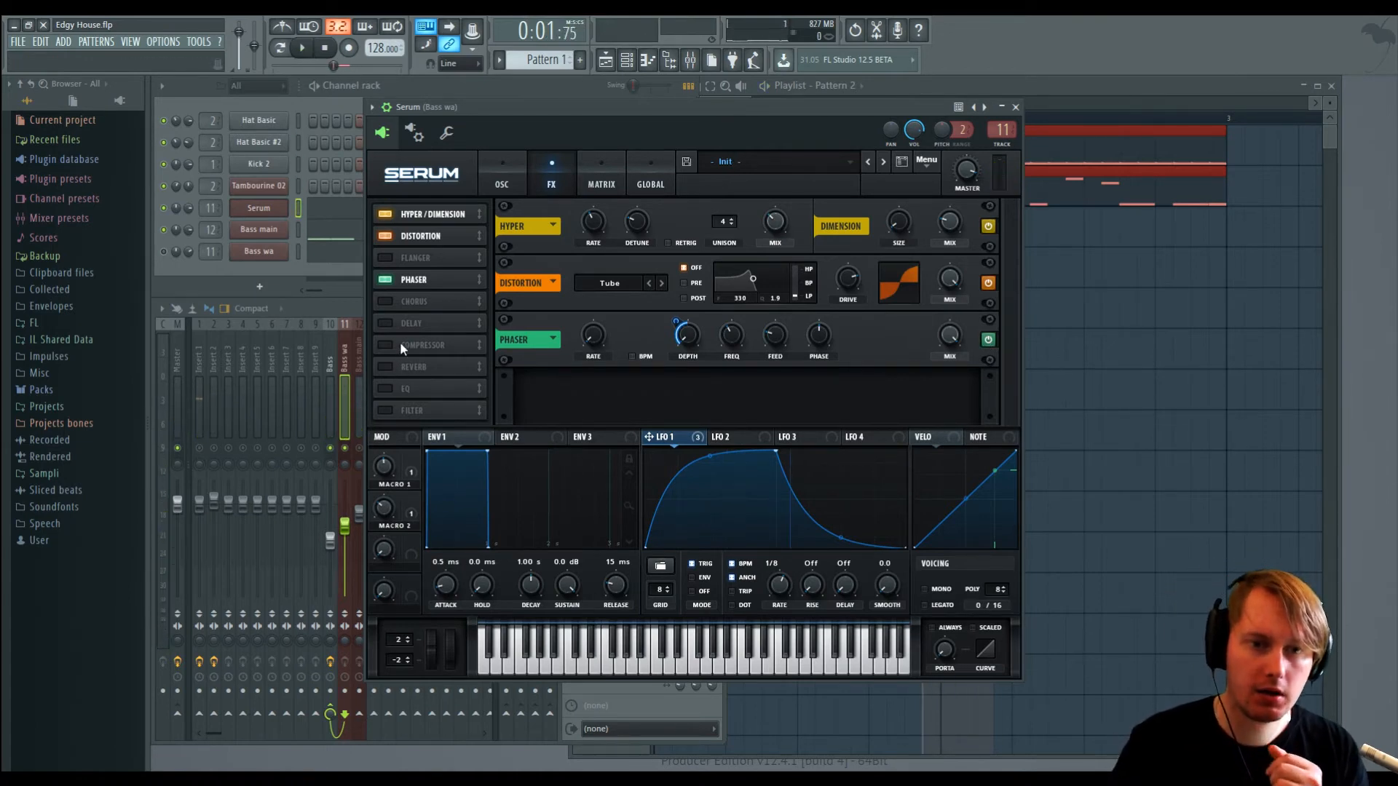
Step: Add a flanger and adjust its mix to 71% during playback, toggling its bypass to compare the sound
left_click(387, 257)
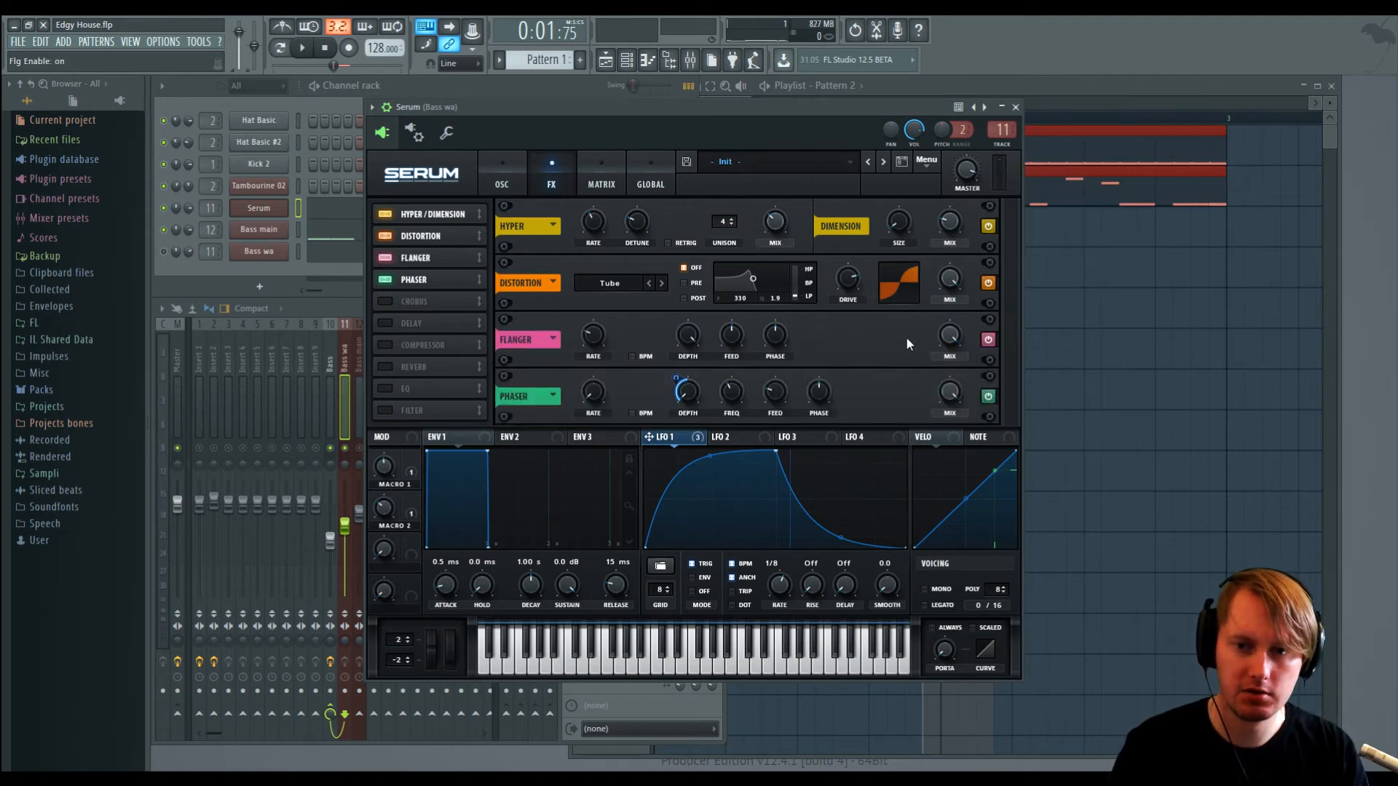
key("space")
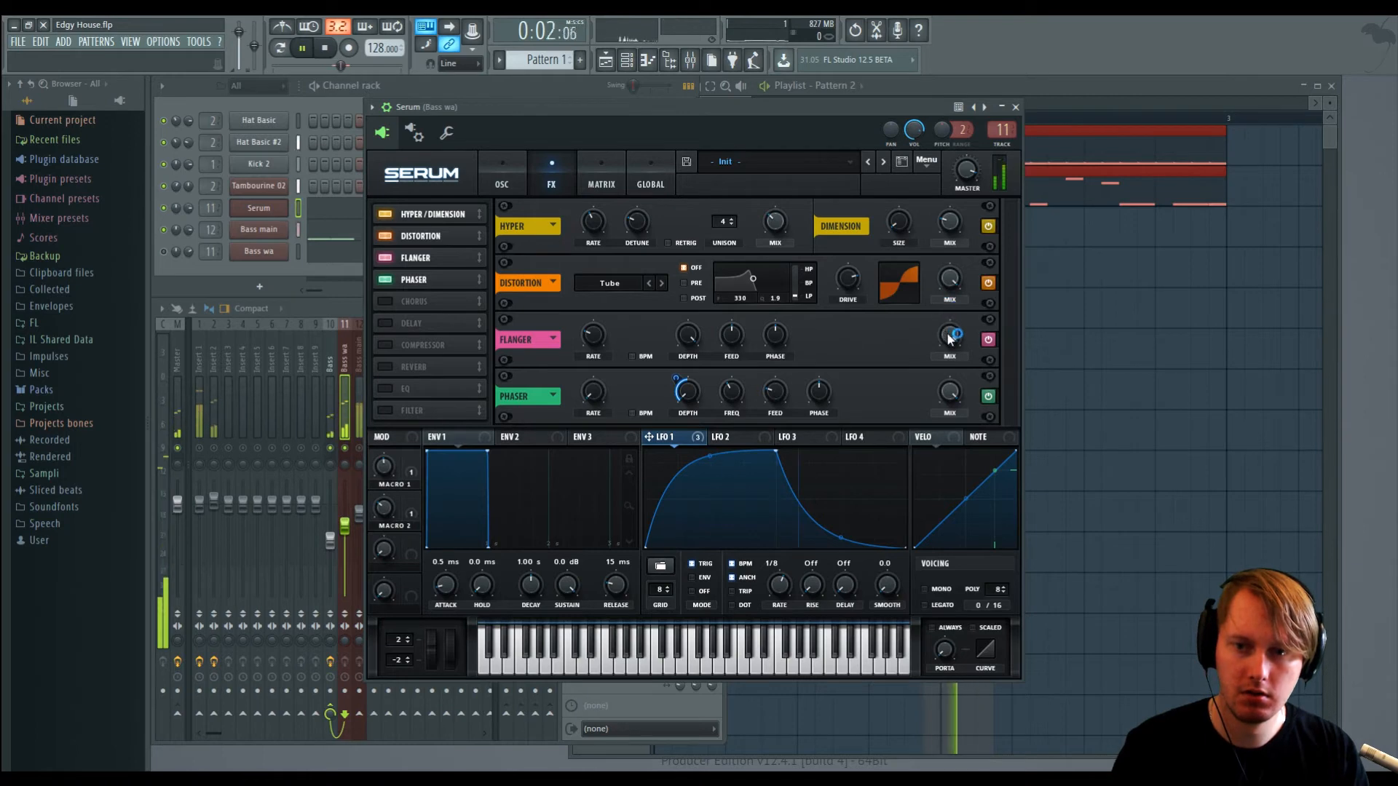
left_click_drag(950, 336, 963, 464)
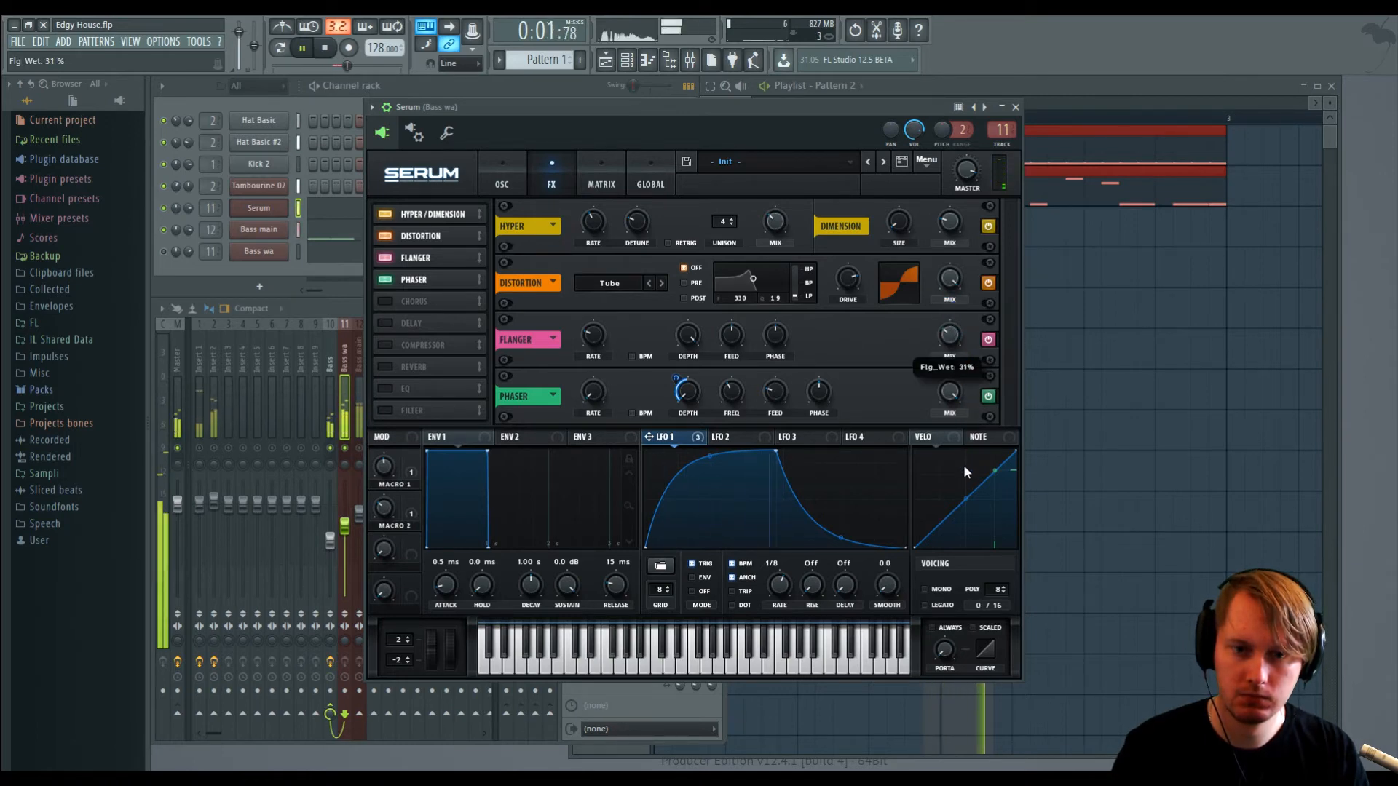
left_click(988, 340)
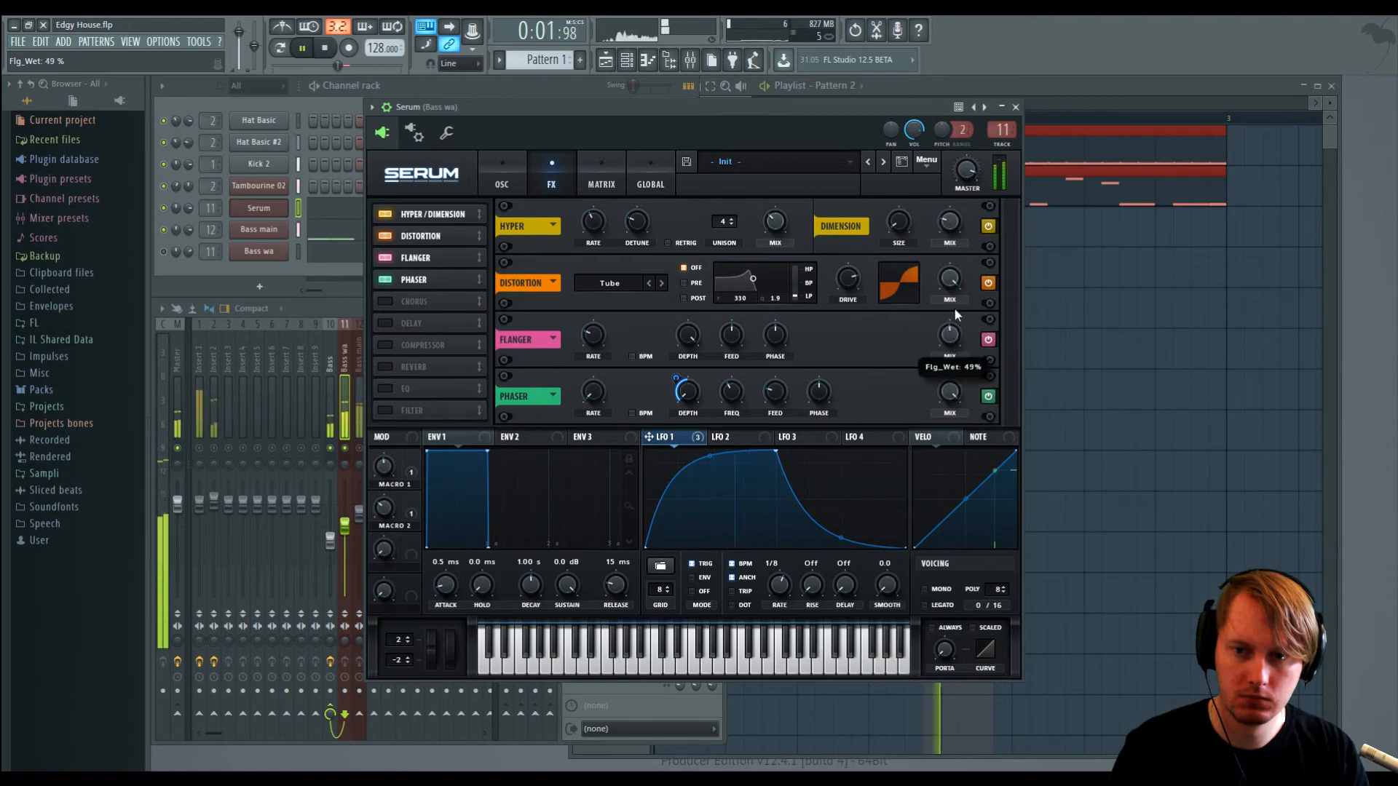
left_click(988, 339)
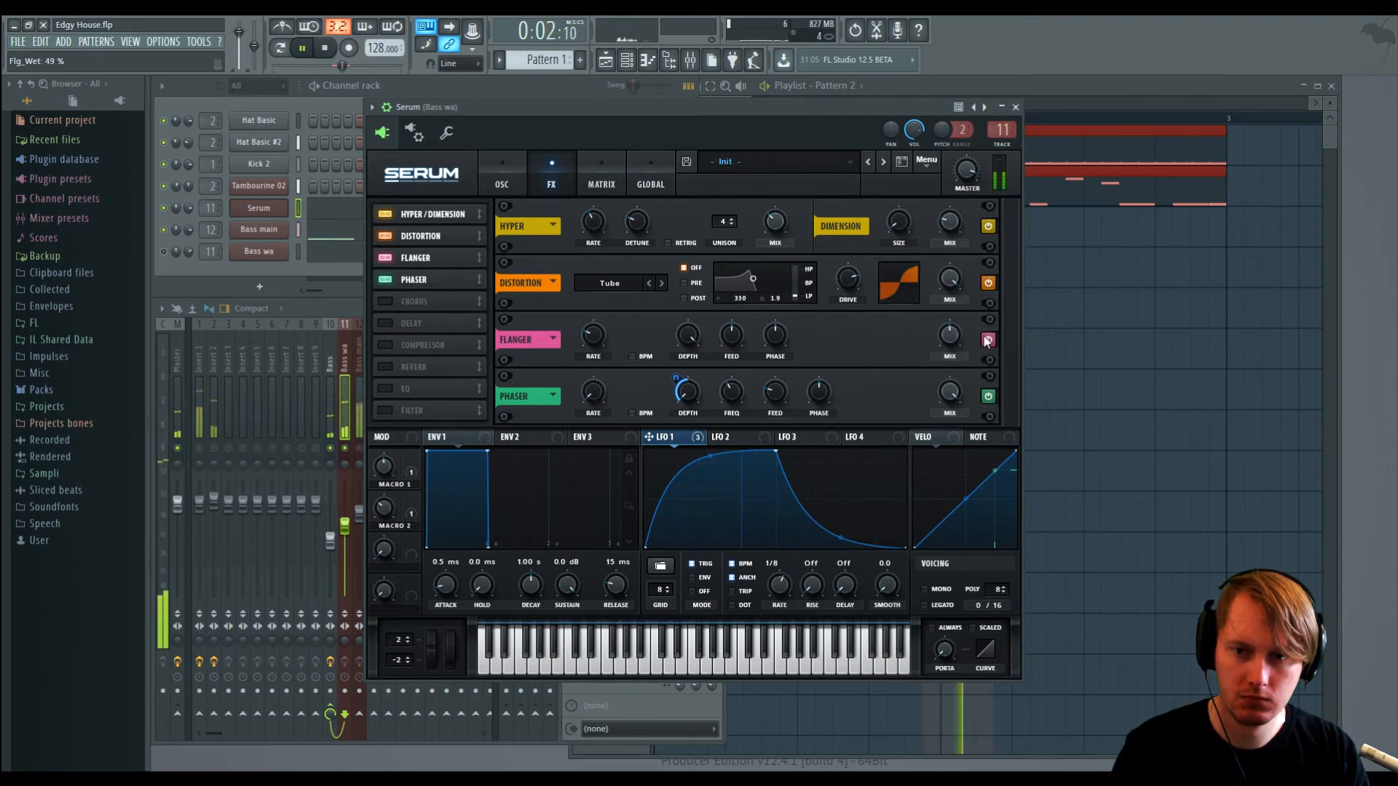
left_click_drag(949, 335, 954, 303)
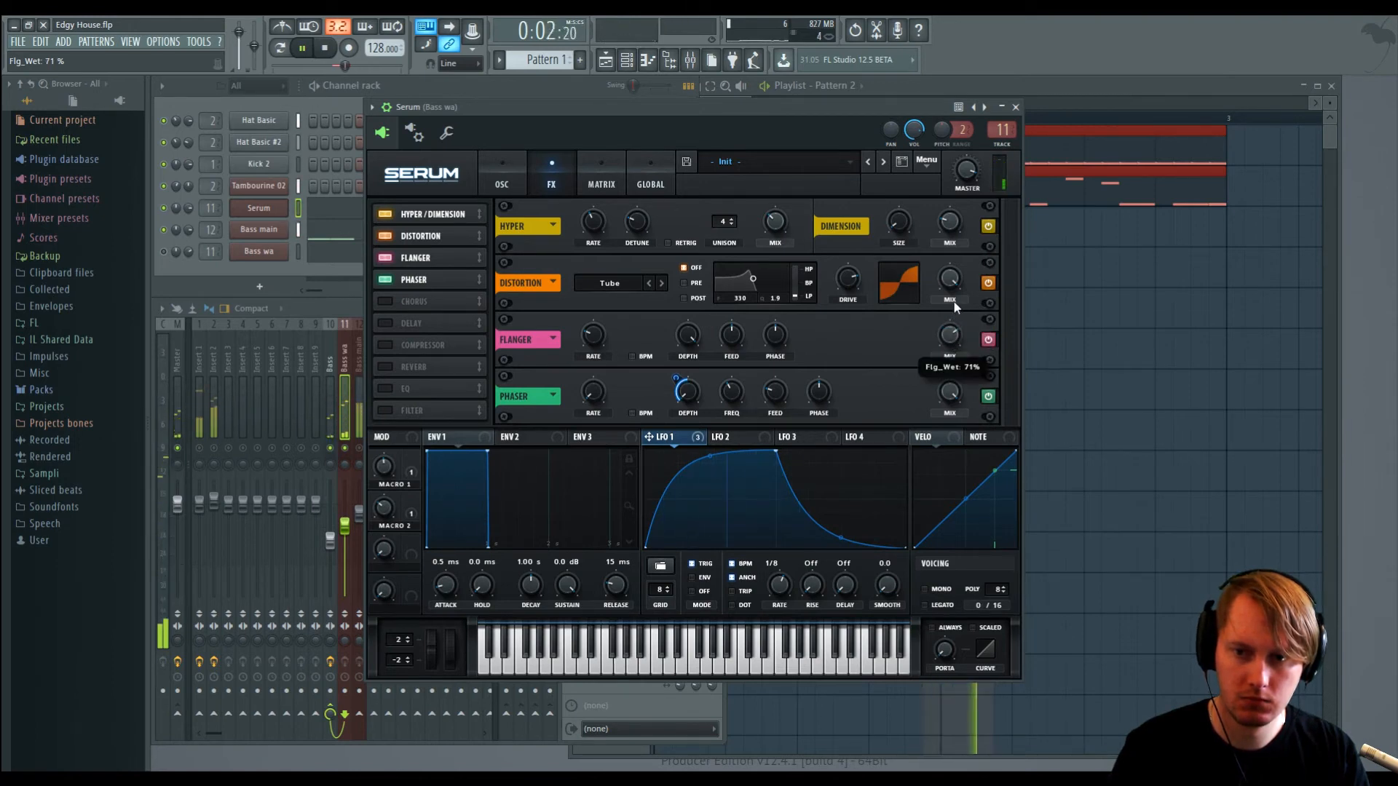
left_click(988, 339)
left_click(989, 339)
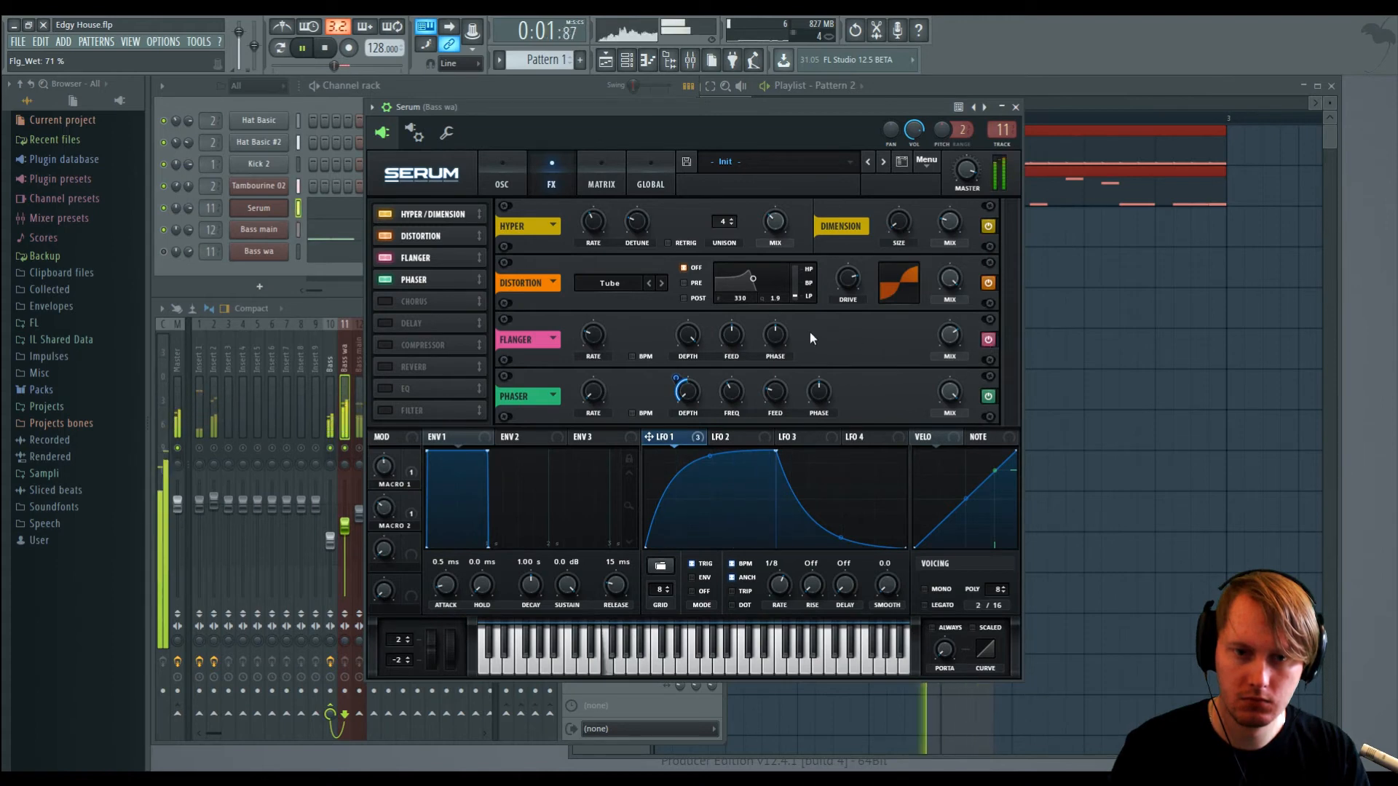
Step: Raise the flanger mix to about 83% and its rate to 0.49 Hz, and leave the flanger bypassed
left_click_drag(957, 345, 949, 333)
left_click(989, 340)
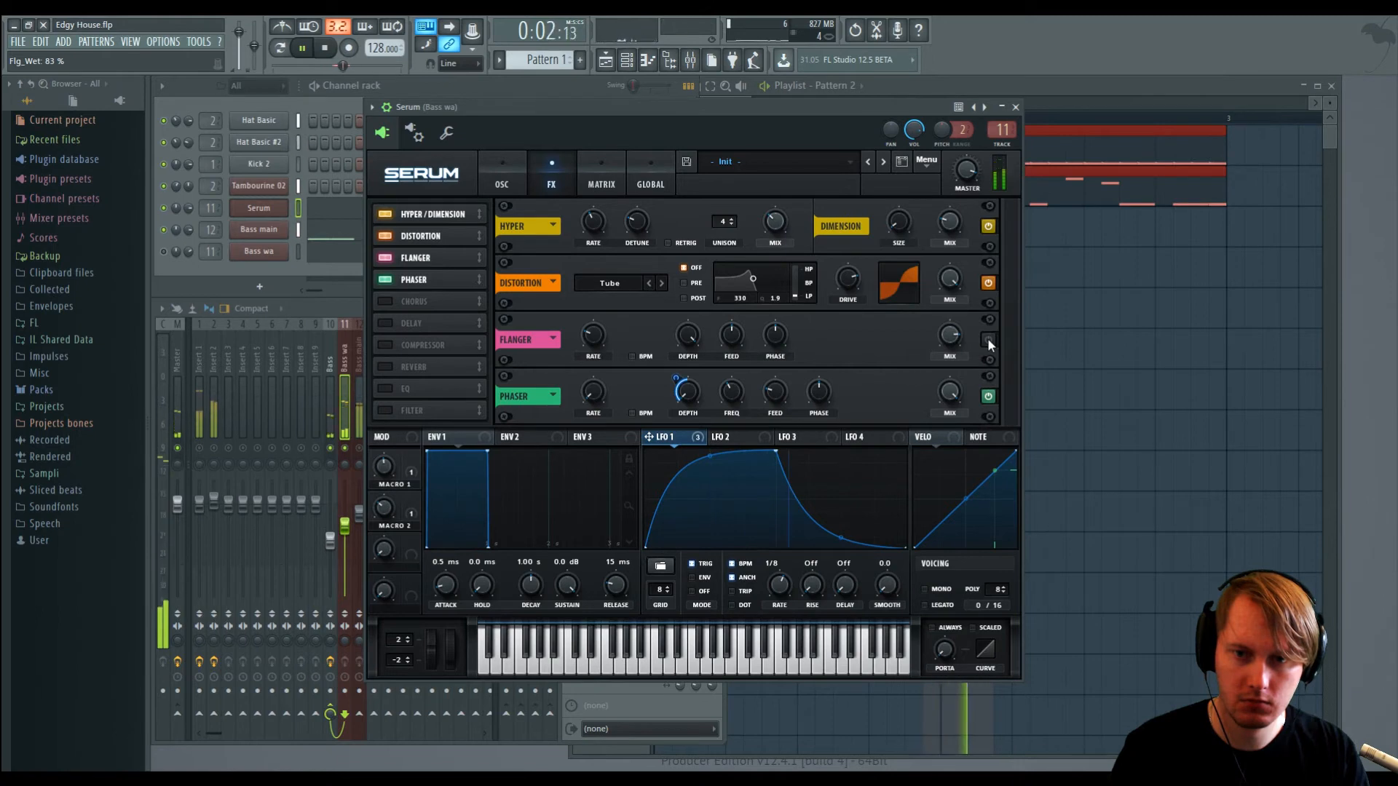
left_click(988, 340)
left_click_drag(949, 337, 948, 329)
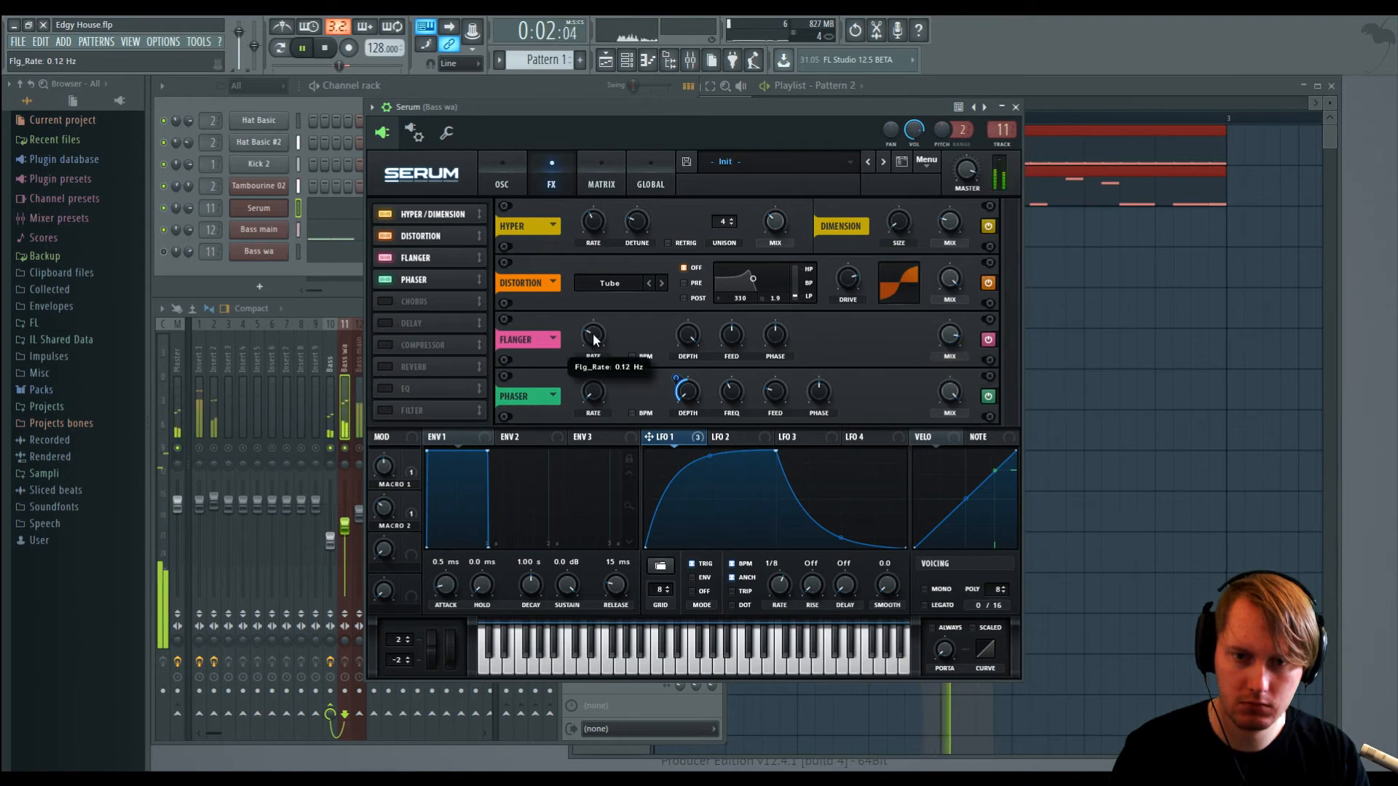
left_click_drag(596, 332, 596, 323)
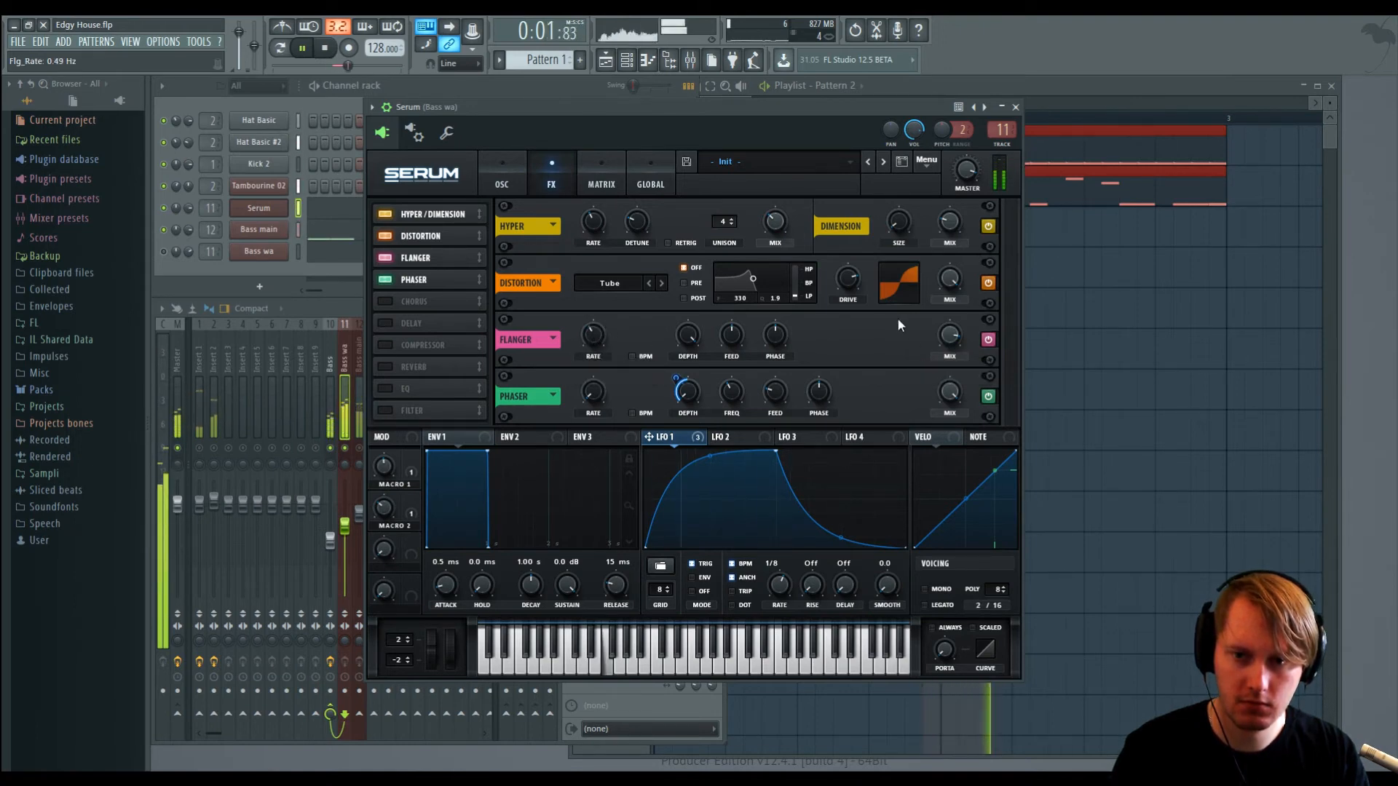
left_click(989, 339)
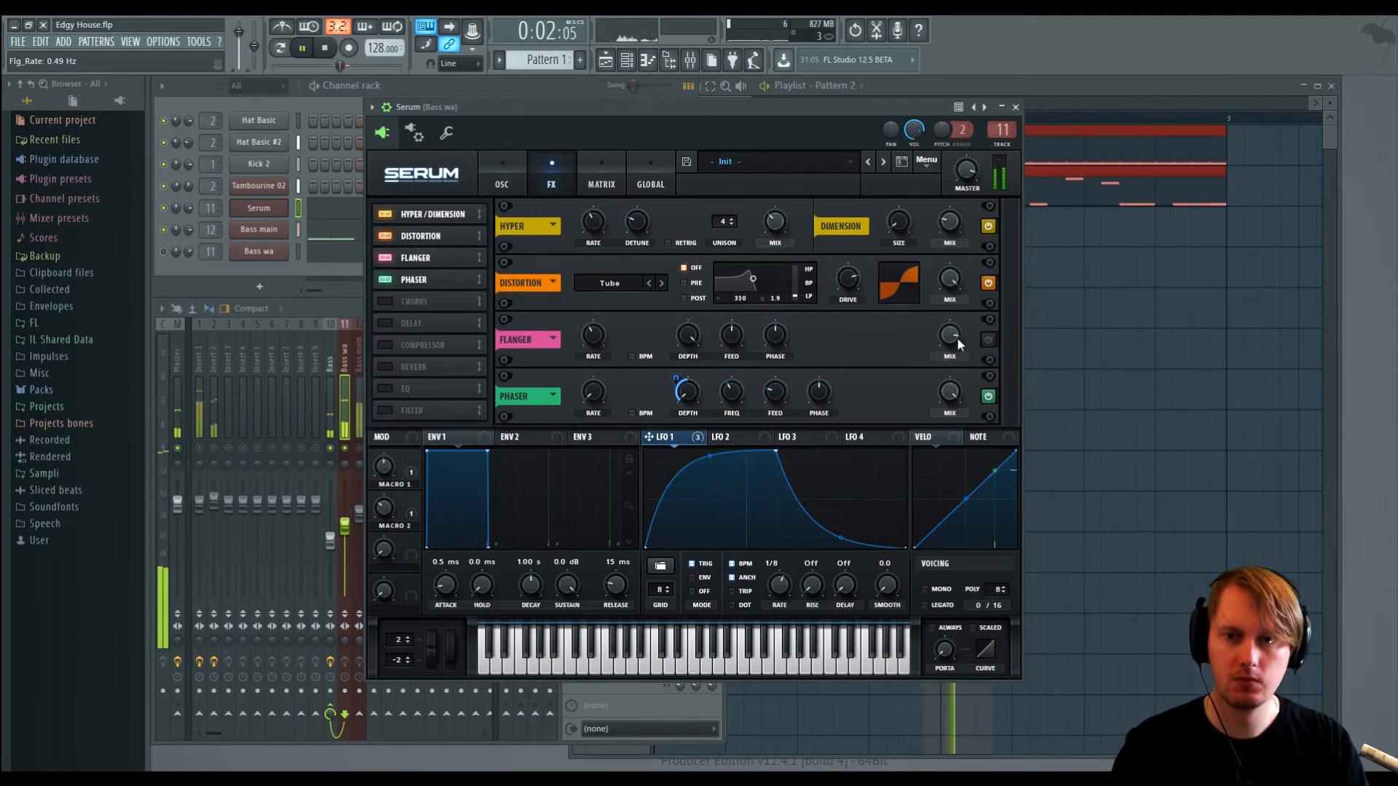
key("space")
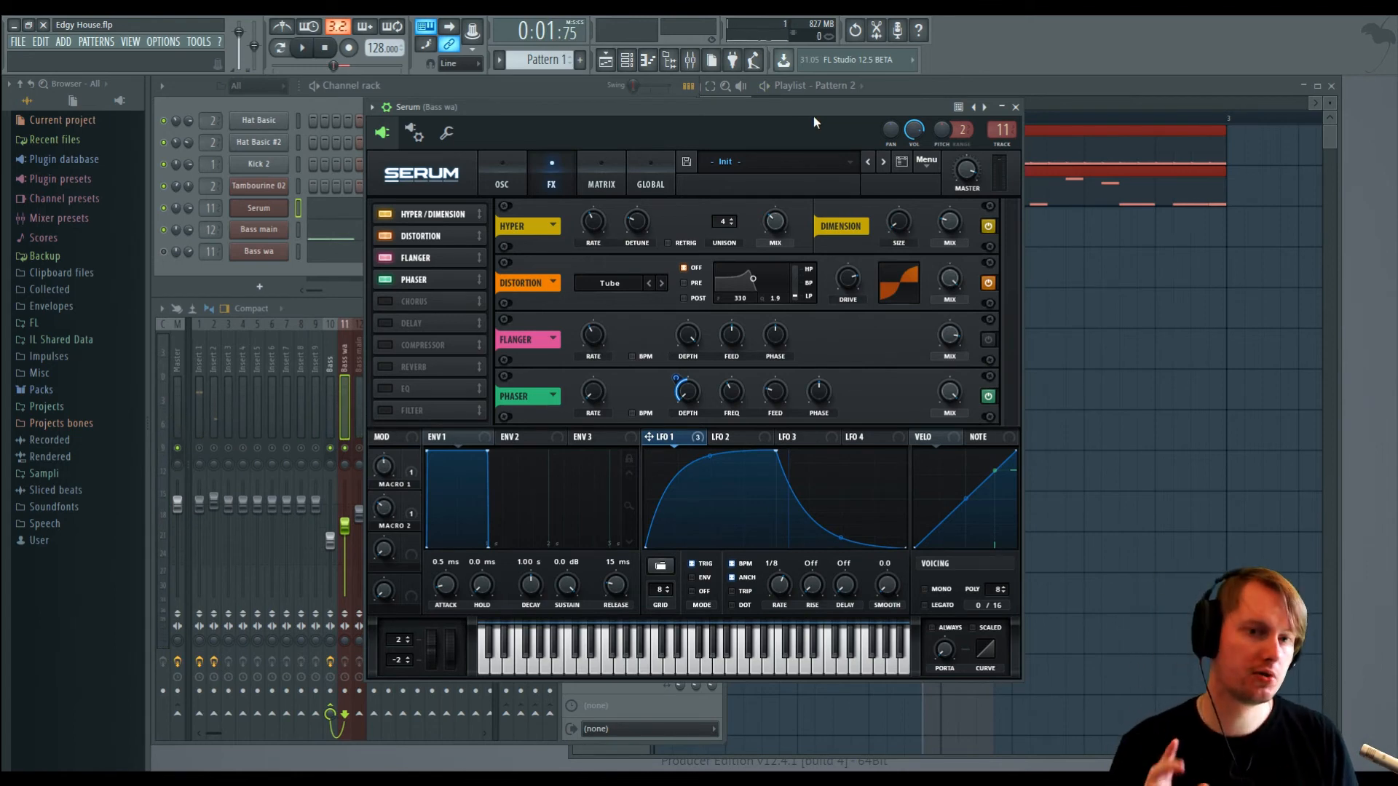
Step: Add a compressor to the effects chain, enable its multiband mode, and reduce its attack to about 30.2 ms
left_click(385, 344)
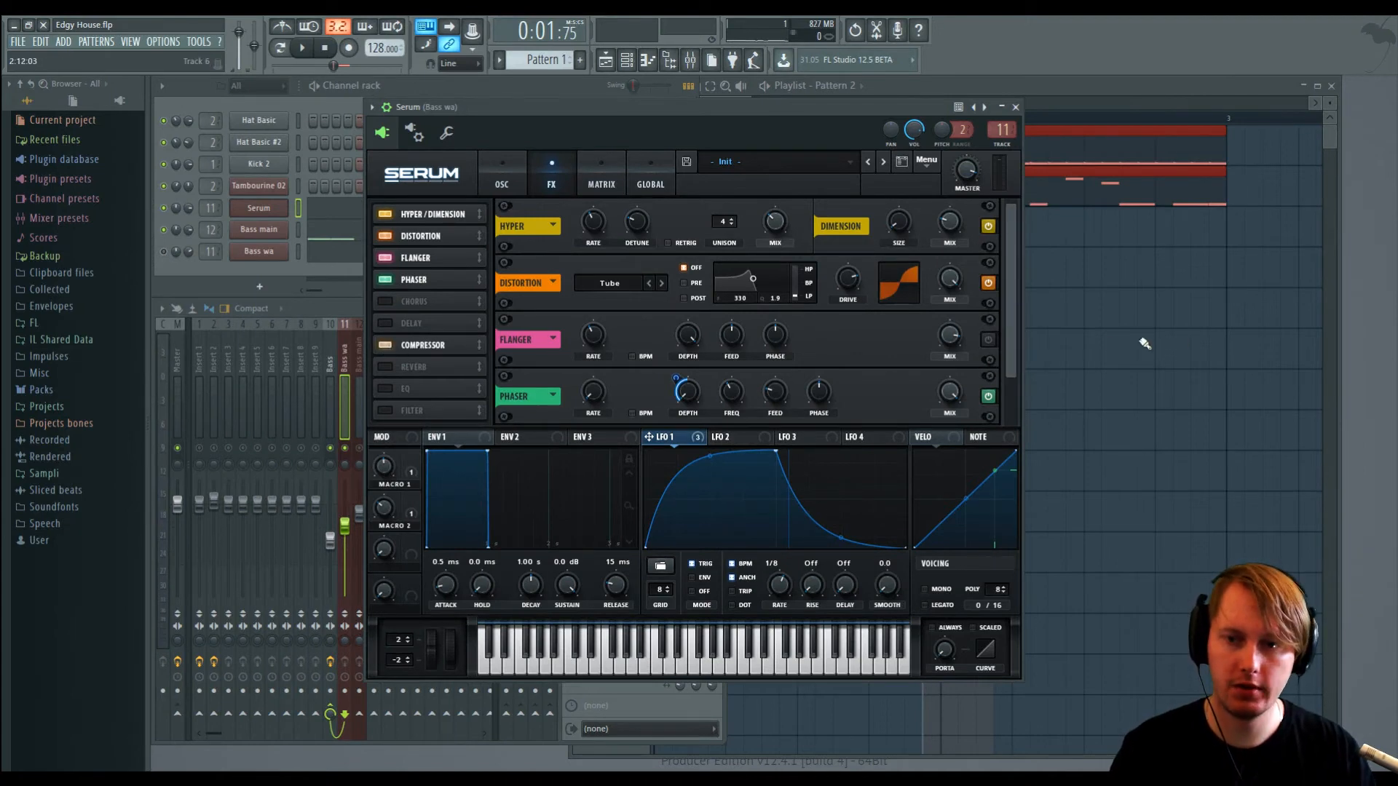
left_click_drag(1011, 347, 1009, 408)
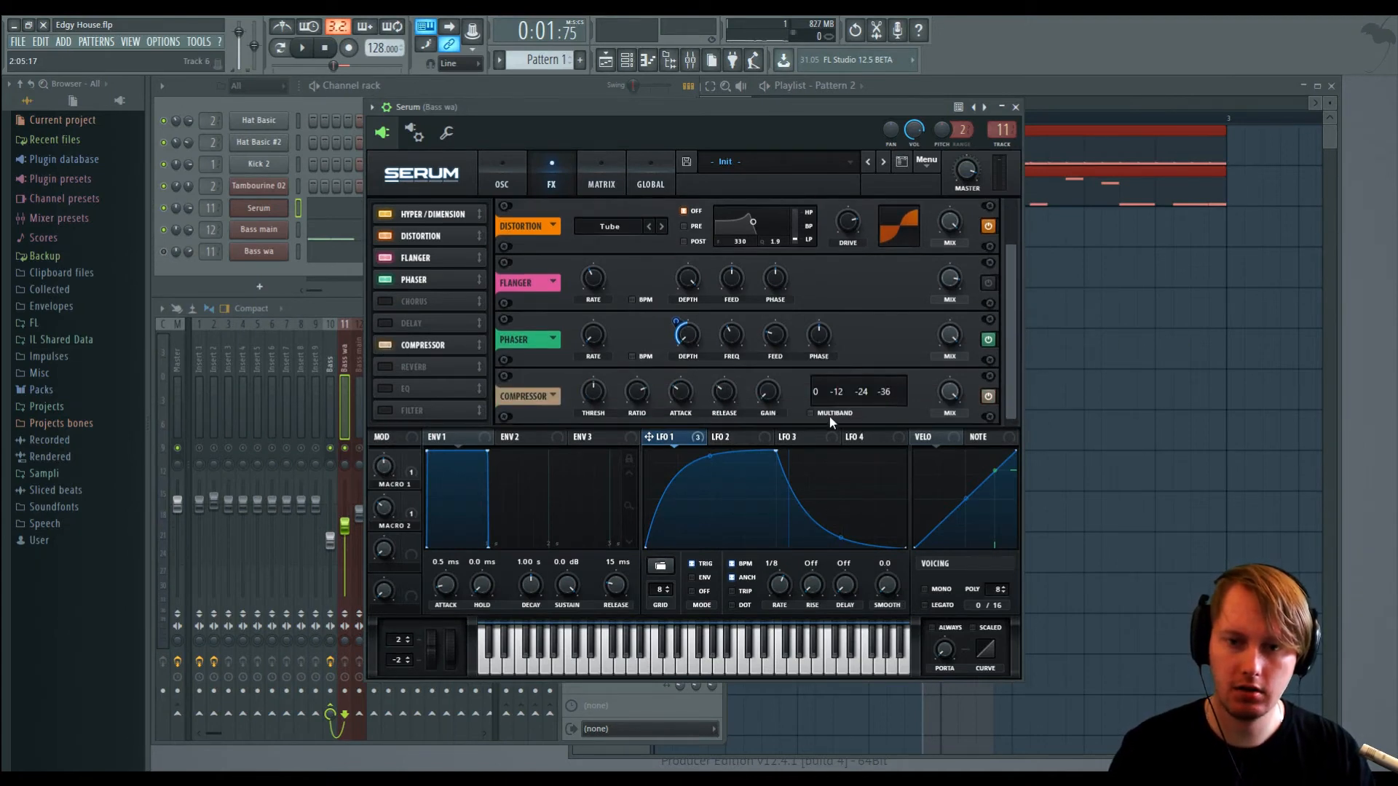
left_click(810, 414)
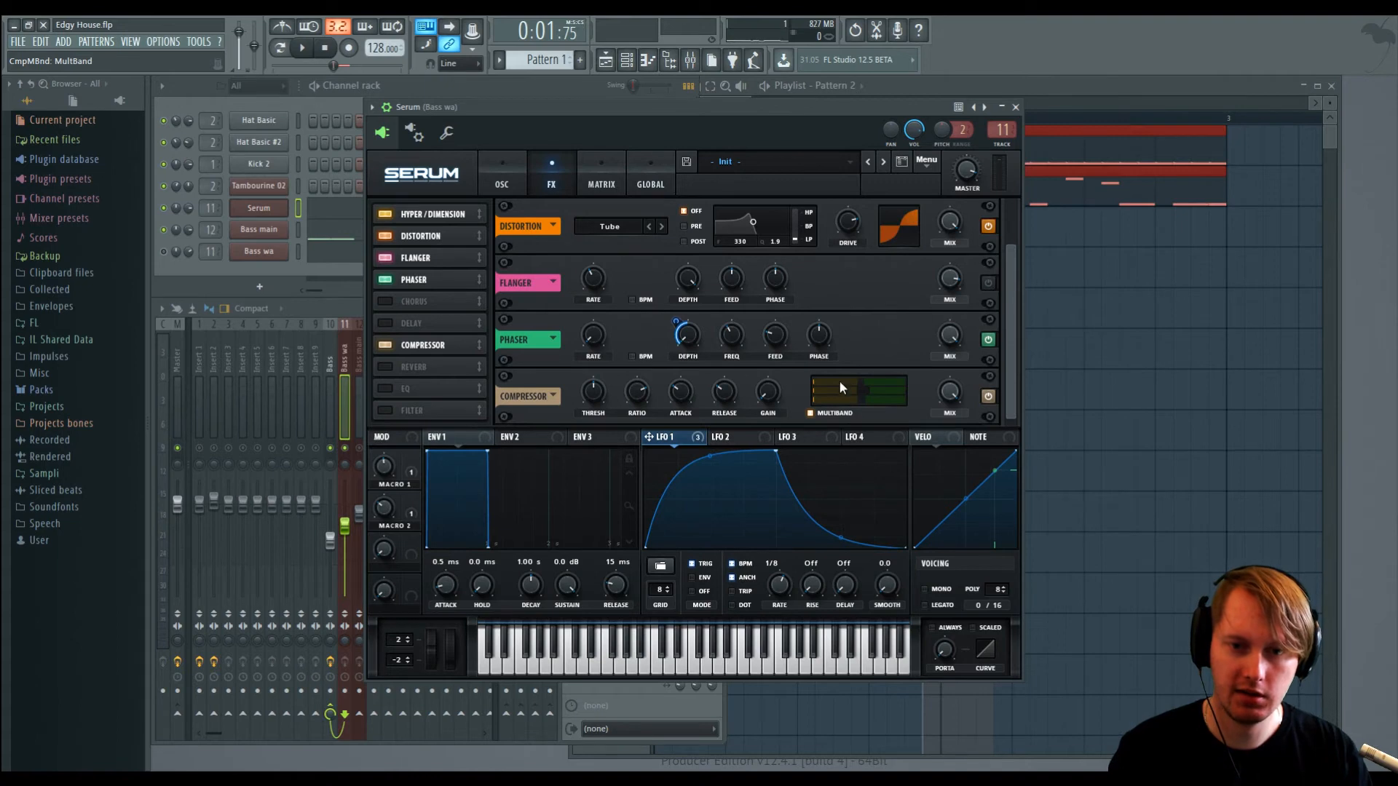
left_click_drag(718, 106, 687, 96)
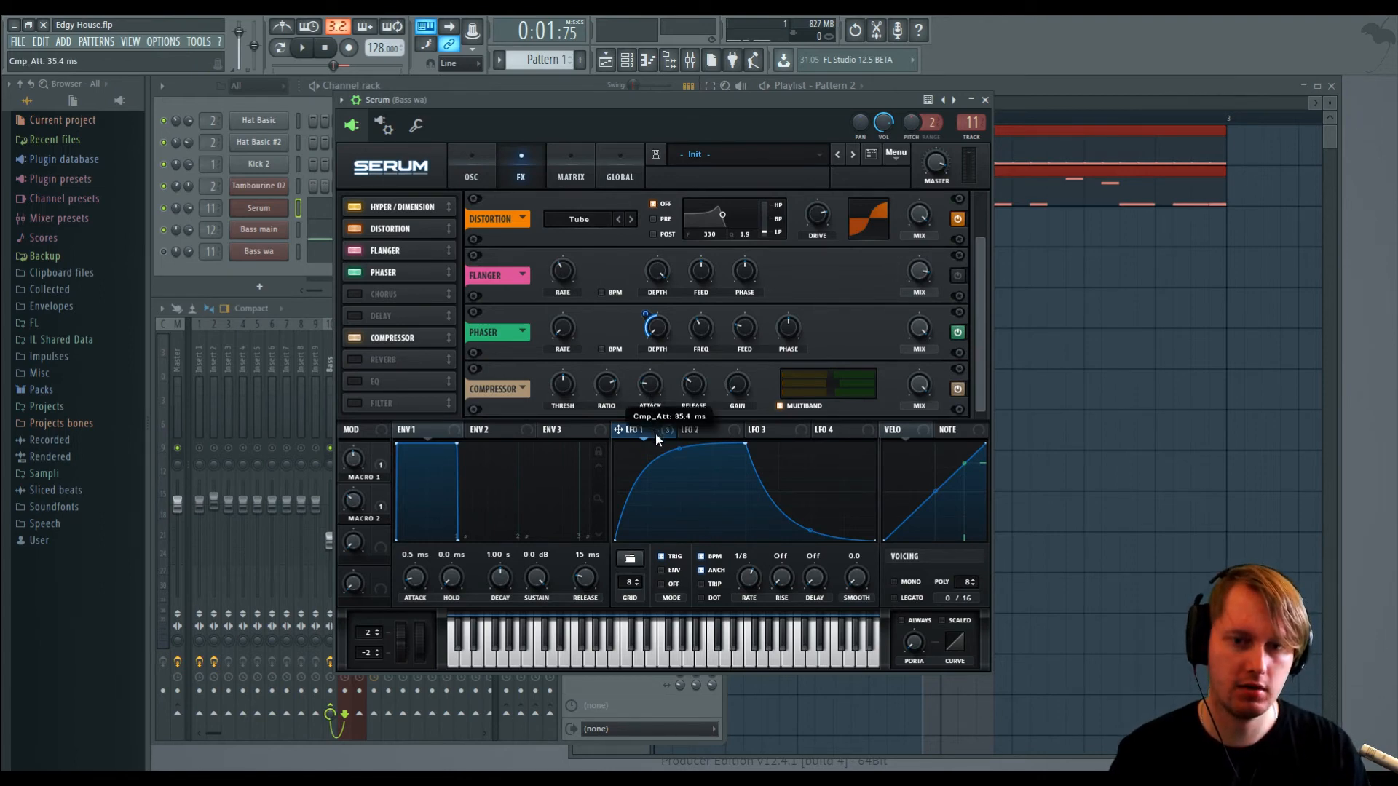
left_click_drag(657, 443, 657, 443)
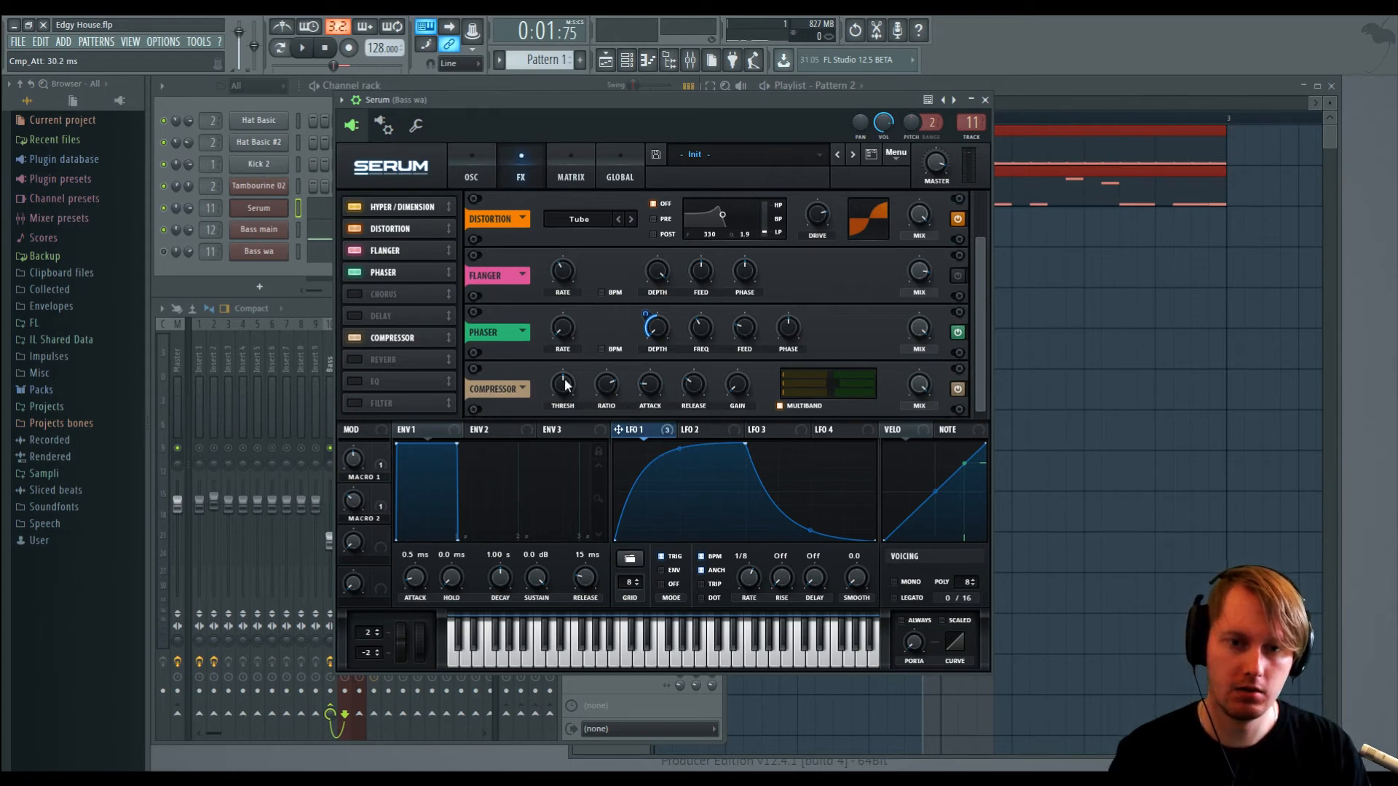
Step: During playback, adjust the compressor's threshold to about -21.3 dB, attack to 33.4 ms, and its gain and multiband levels
key("space")
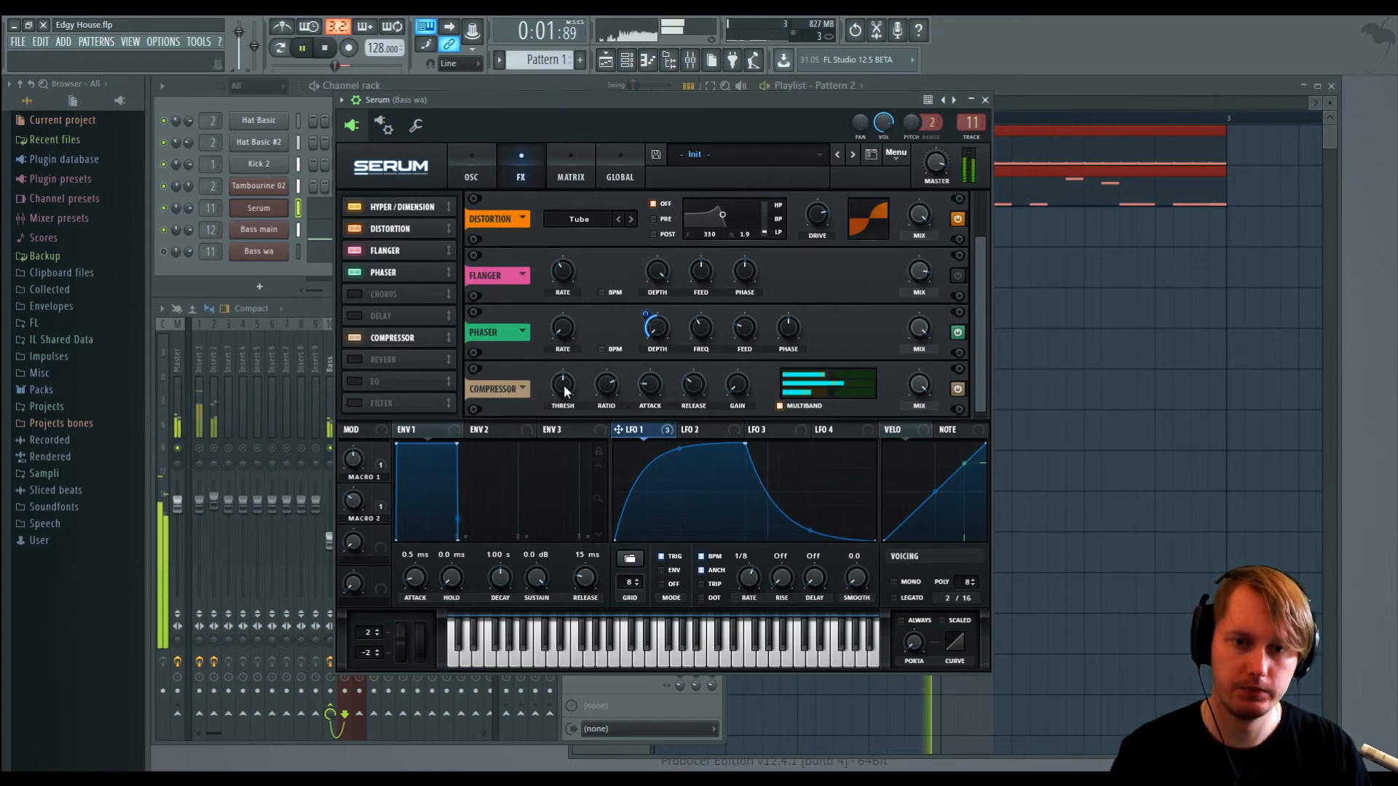
left_click_drag(560, 406, 574, 379)
left_click_drag(737, 385, 732, 349)
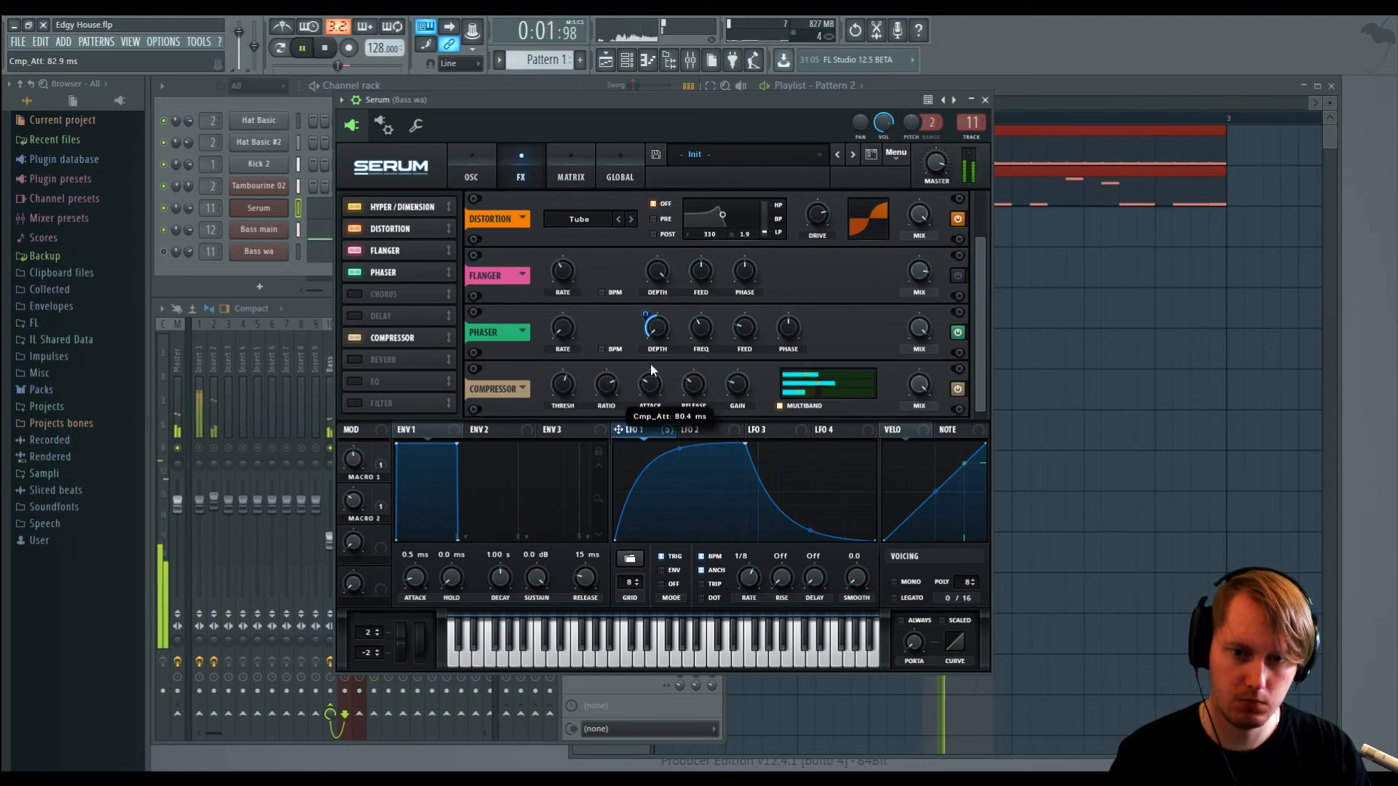
left_click_drag(651, 378, 651, 381)
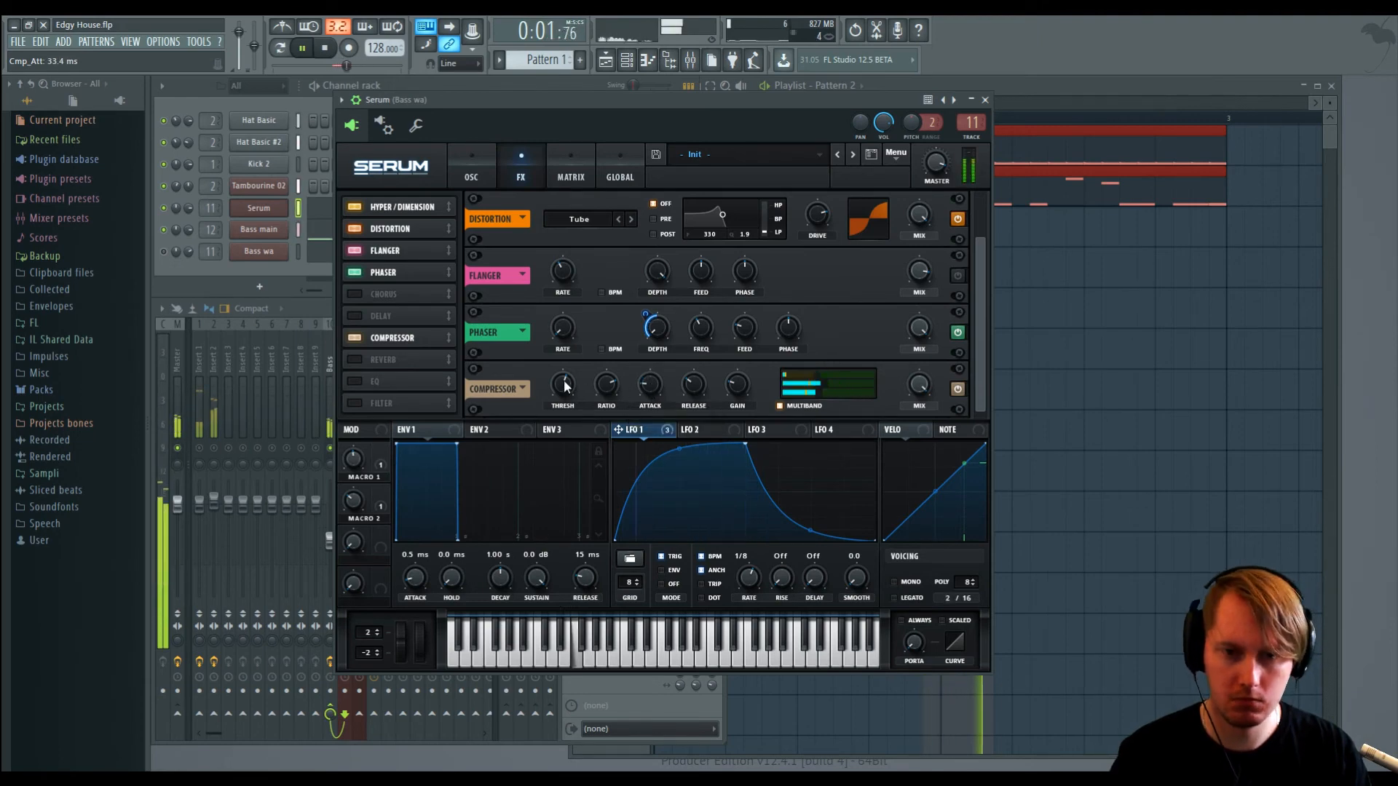
left_click_drag(564, 403, 568, 398)
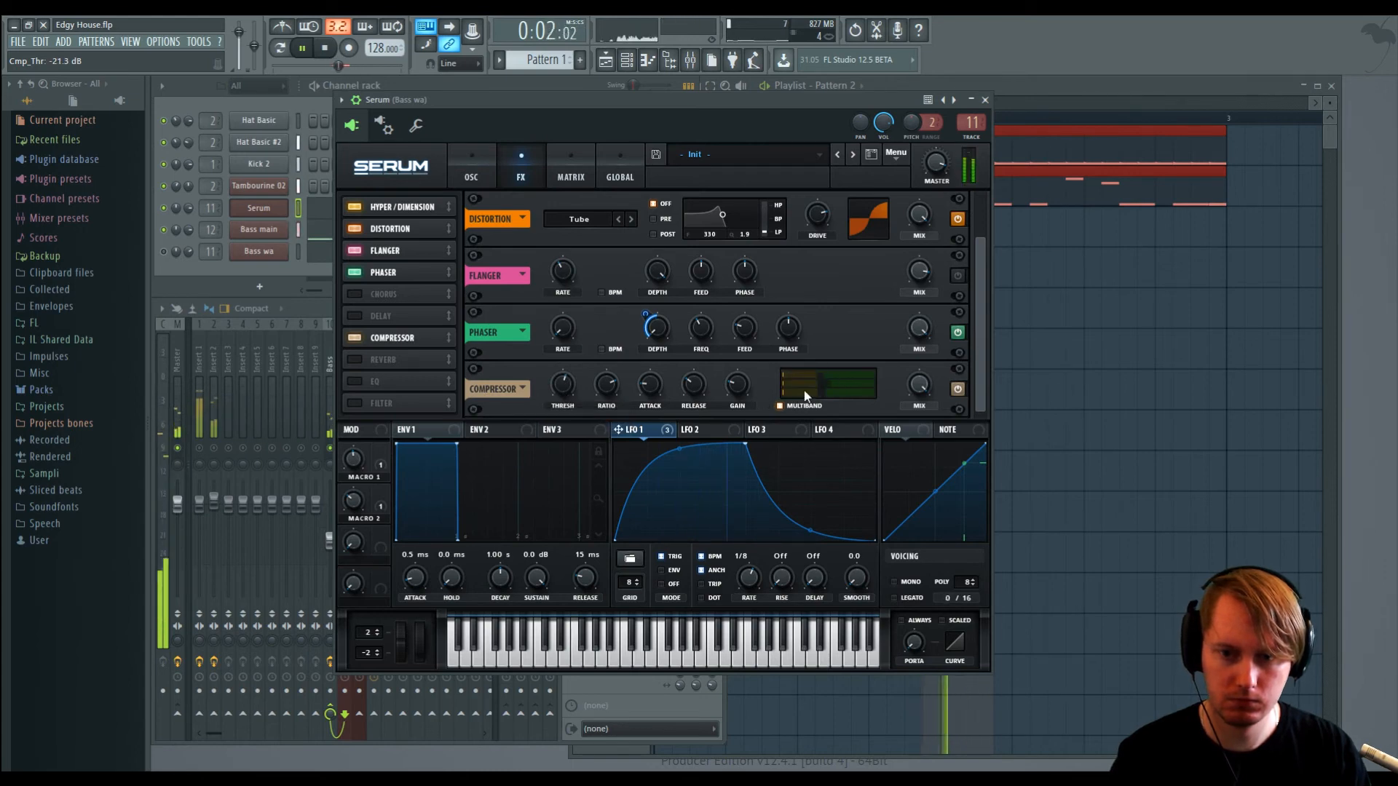
mouse_move(808, 392)
left_mouse_down()
mouse_move(850, 392)
mouse_move(798, 382)
mouse_move(833, 374)
mouse_move(819, 374)
left_mouse_up()
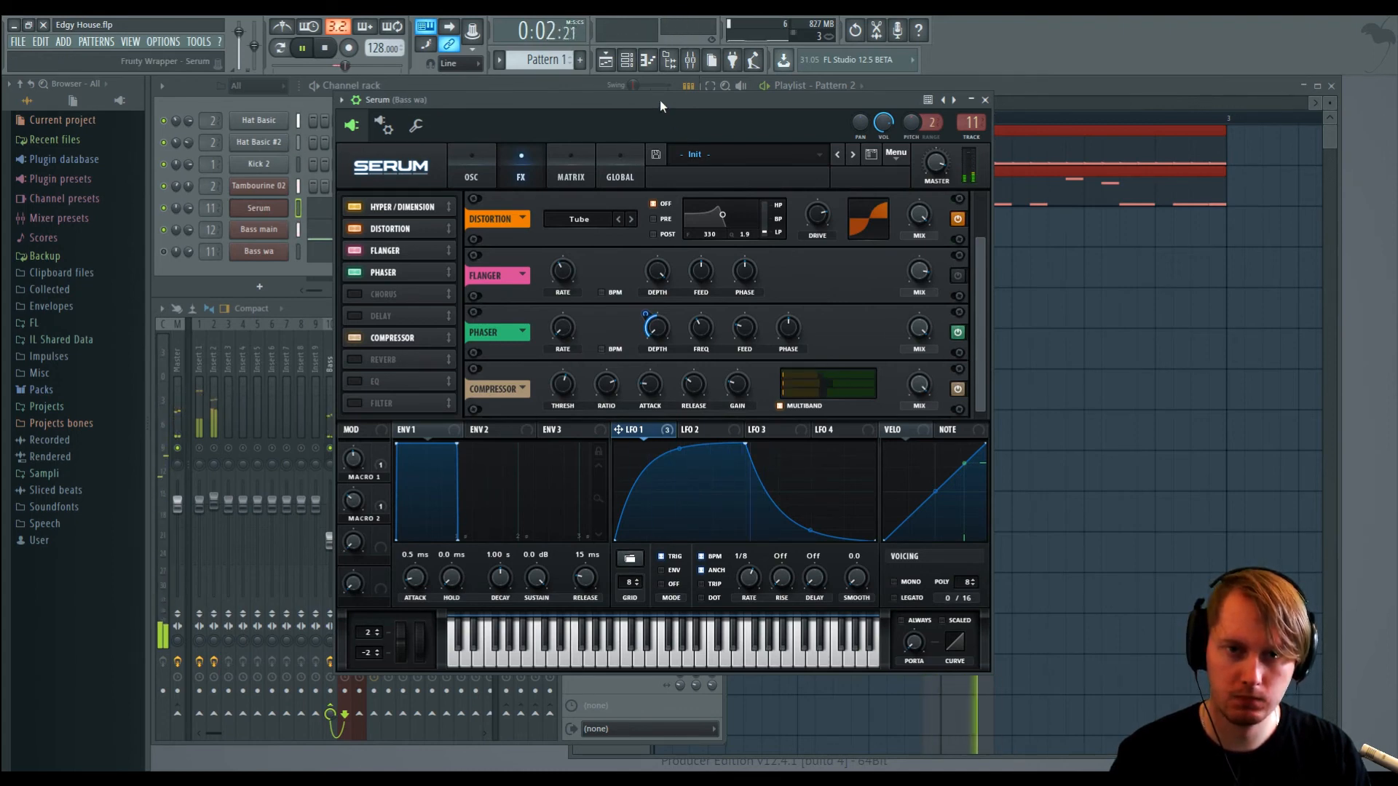
key("space")
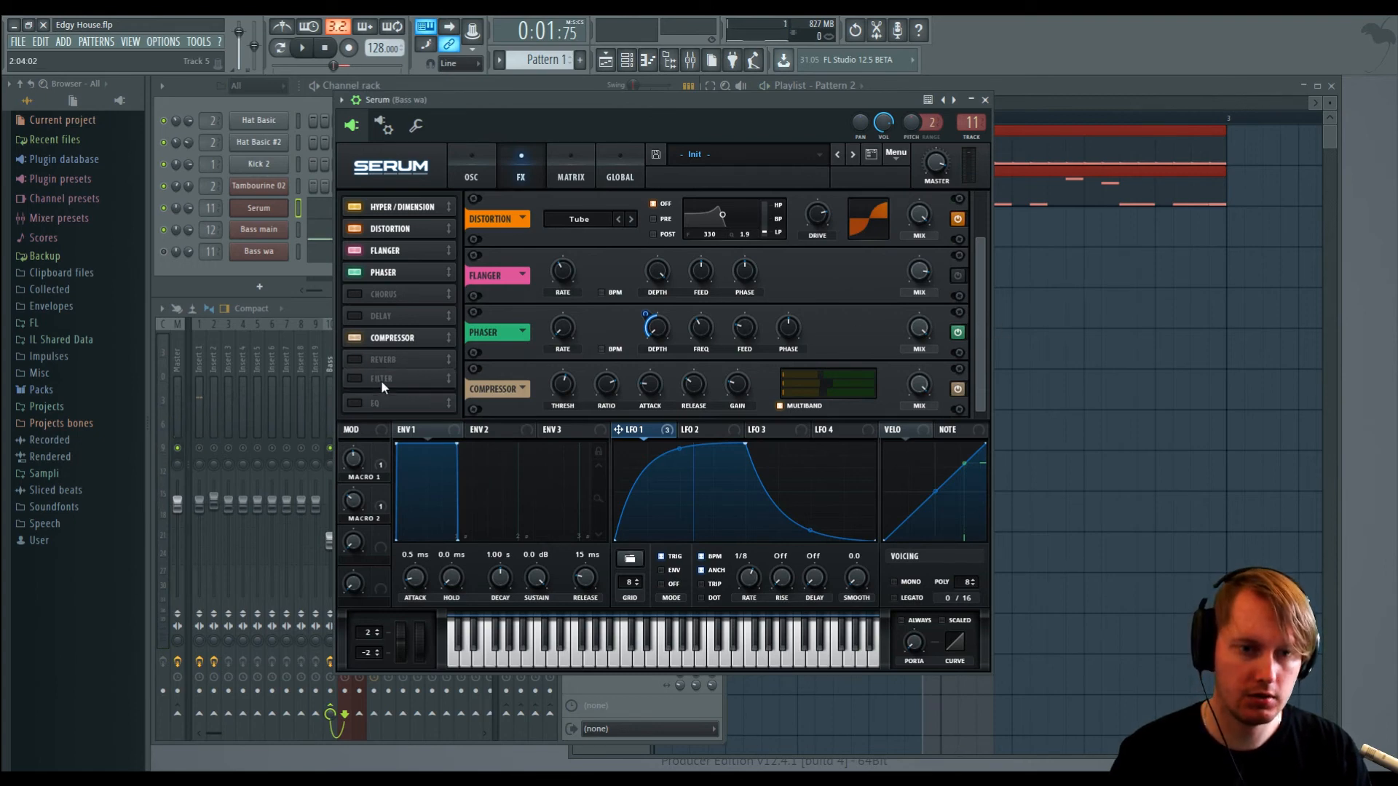
Step: Place the filter effect ahead of the reverb, enable it with the Reverb type, and set cutoff to 8 Hz and mix to 35%
left_click_drag(382, 381, 387, 359)
left_click(353, 360)
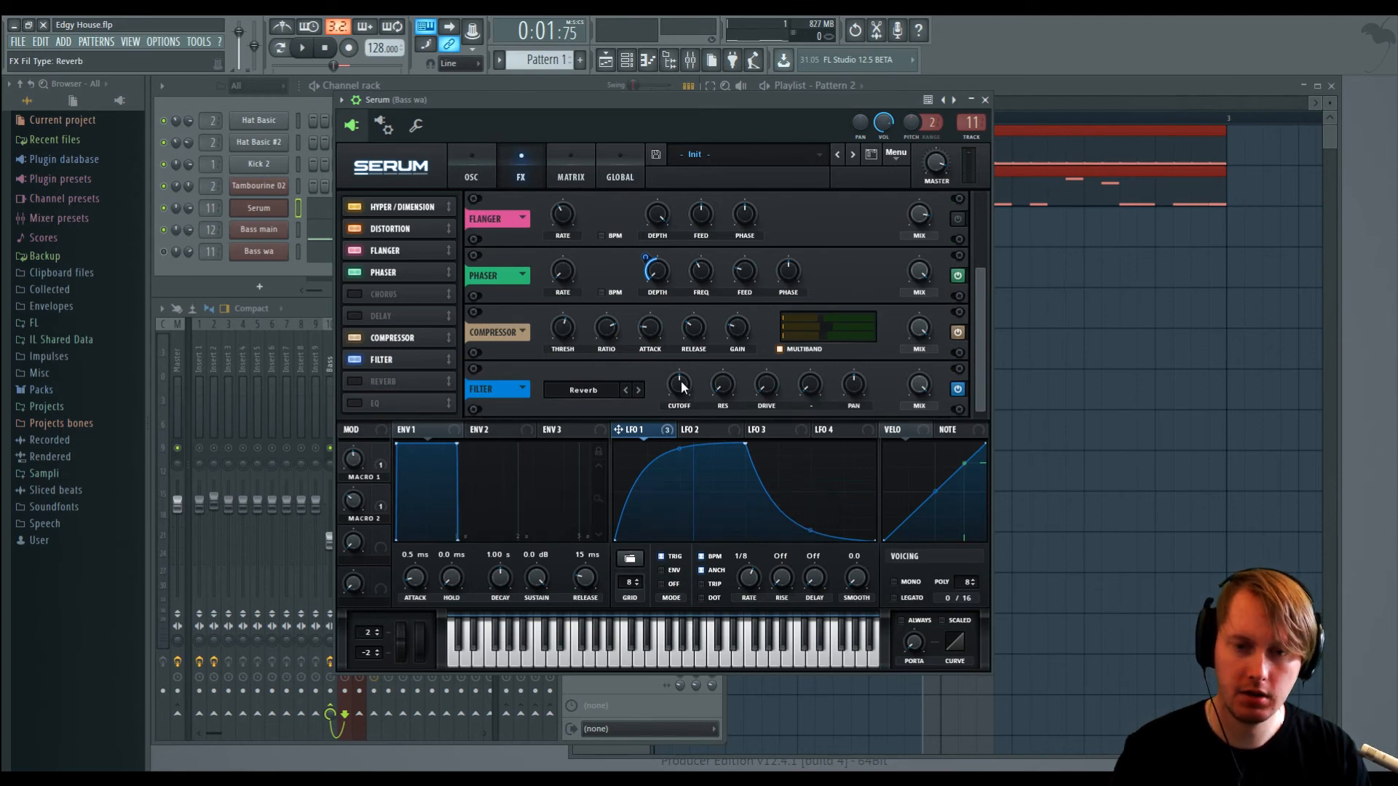
left_click_drag(682, 383, 685, 586)
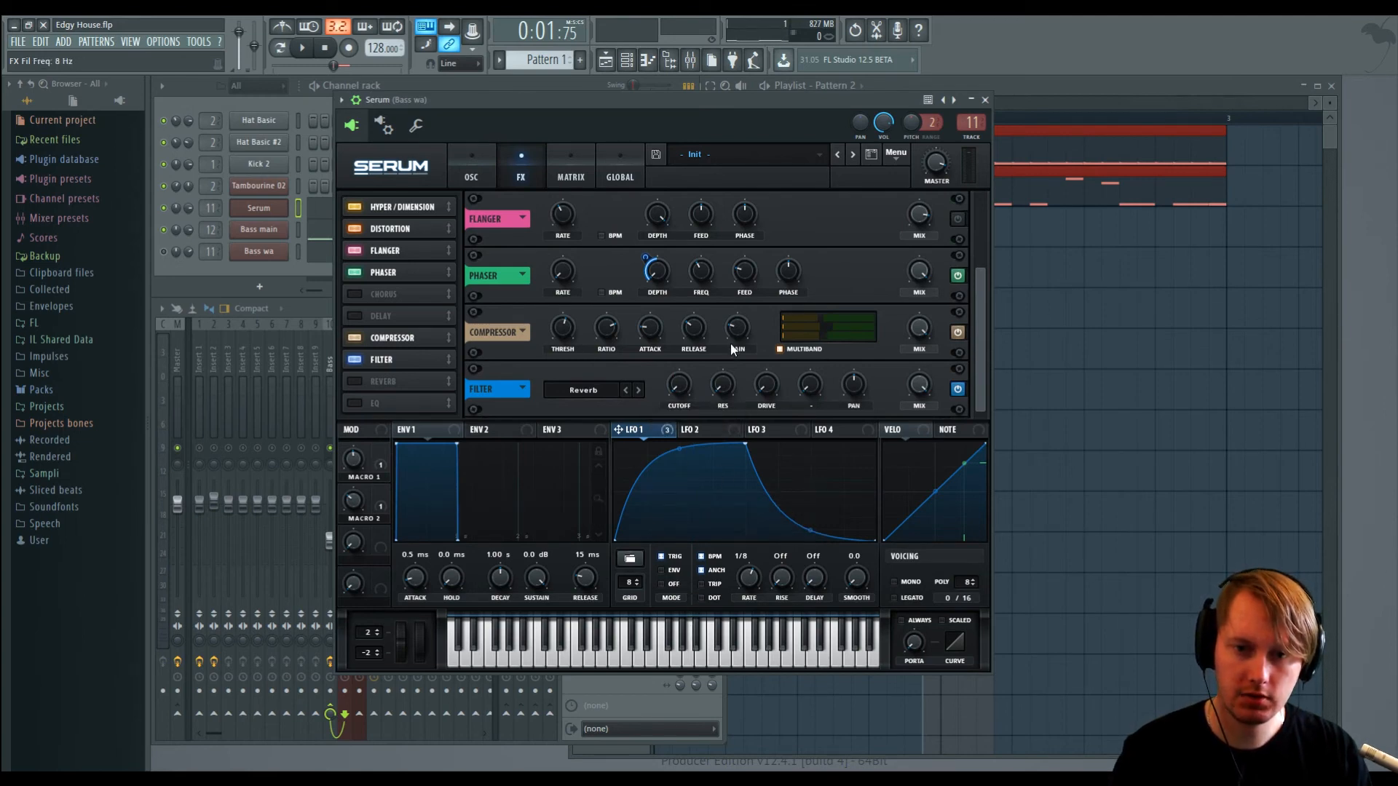
left_click_drag(920, 419, 919, 498)
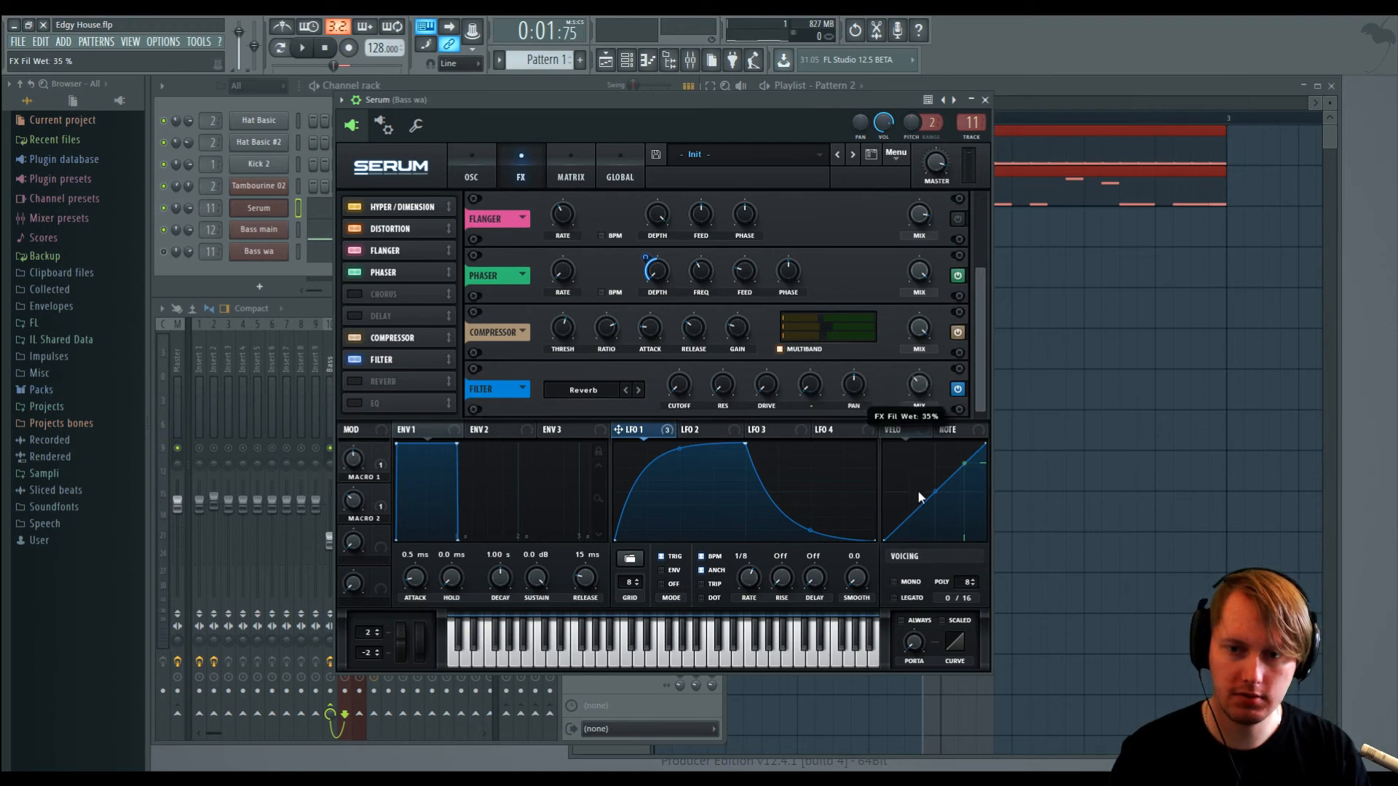
Step: Tune the Reverb-type filter during playback, with mix around 23%, resonance about 47% and cutoff 30 Hz
key("space")
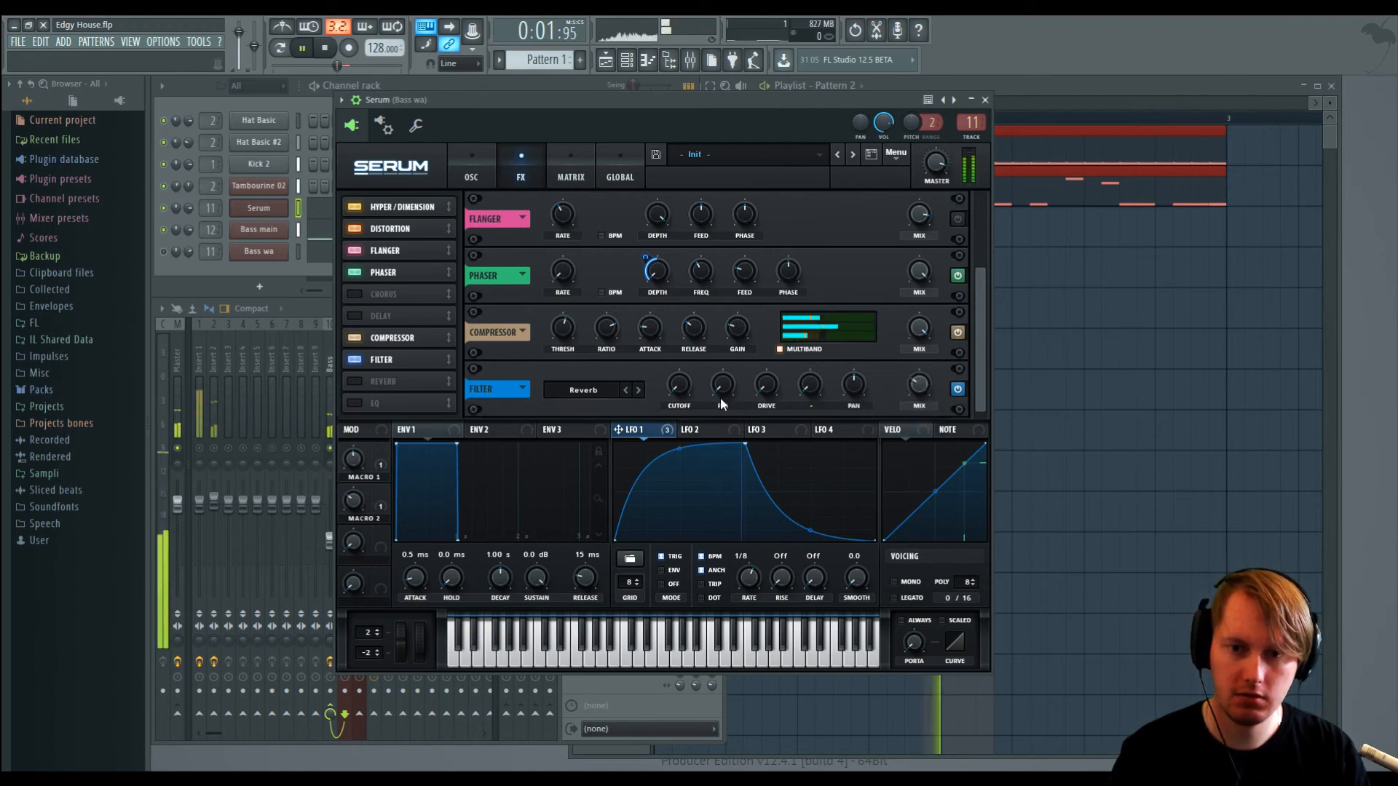
mouse_move(920, 388)
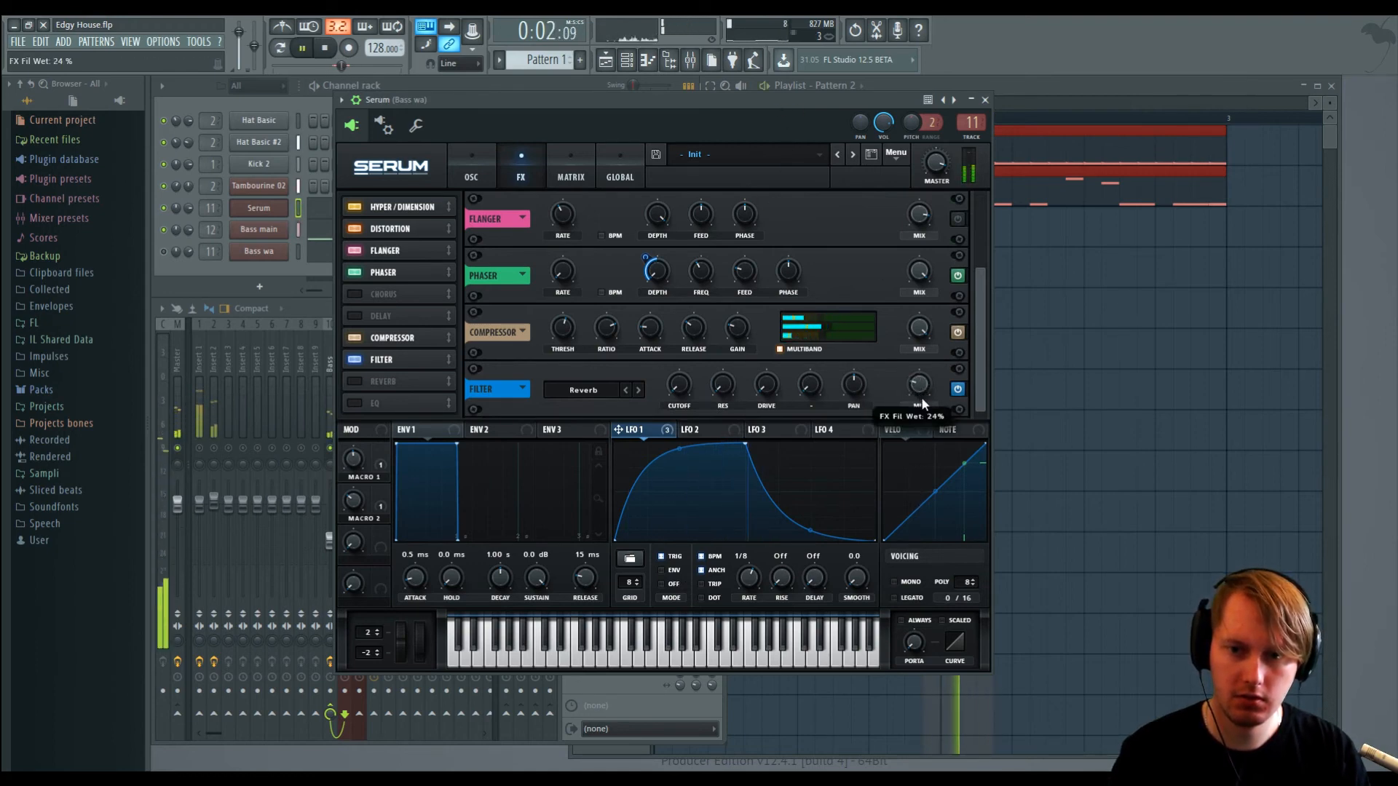
left_click_drag(919, 390, 916, 408)
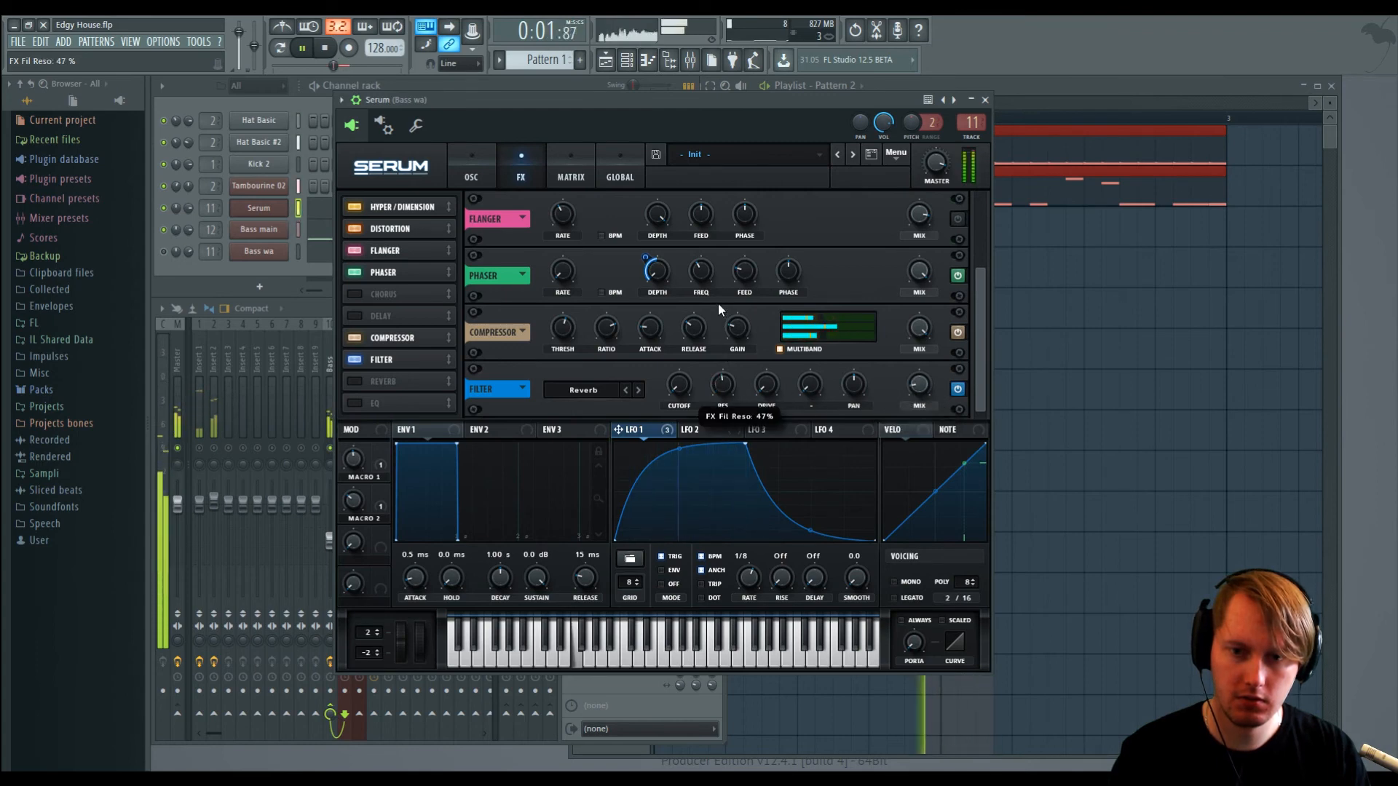
left_click_drag(911, 377, 908, 357)
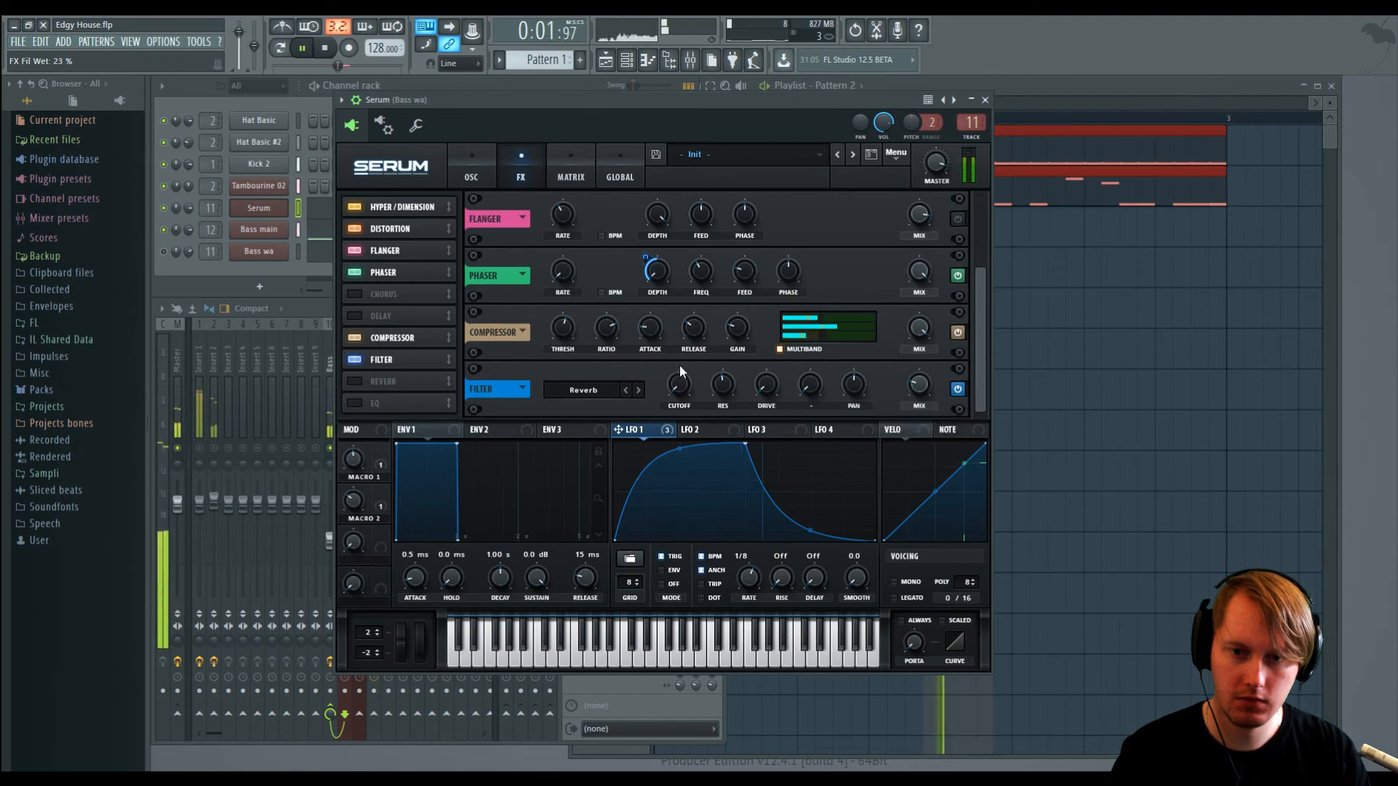
left_click_drag(679, 378, 692, 273)
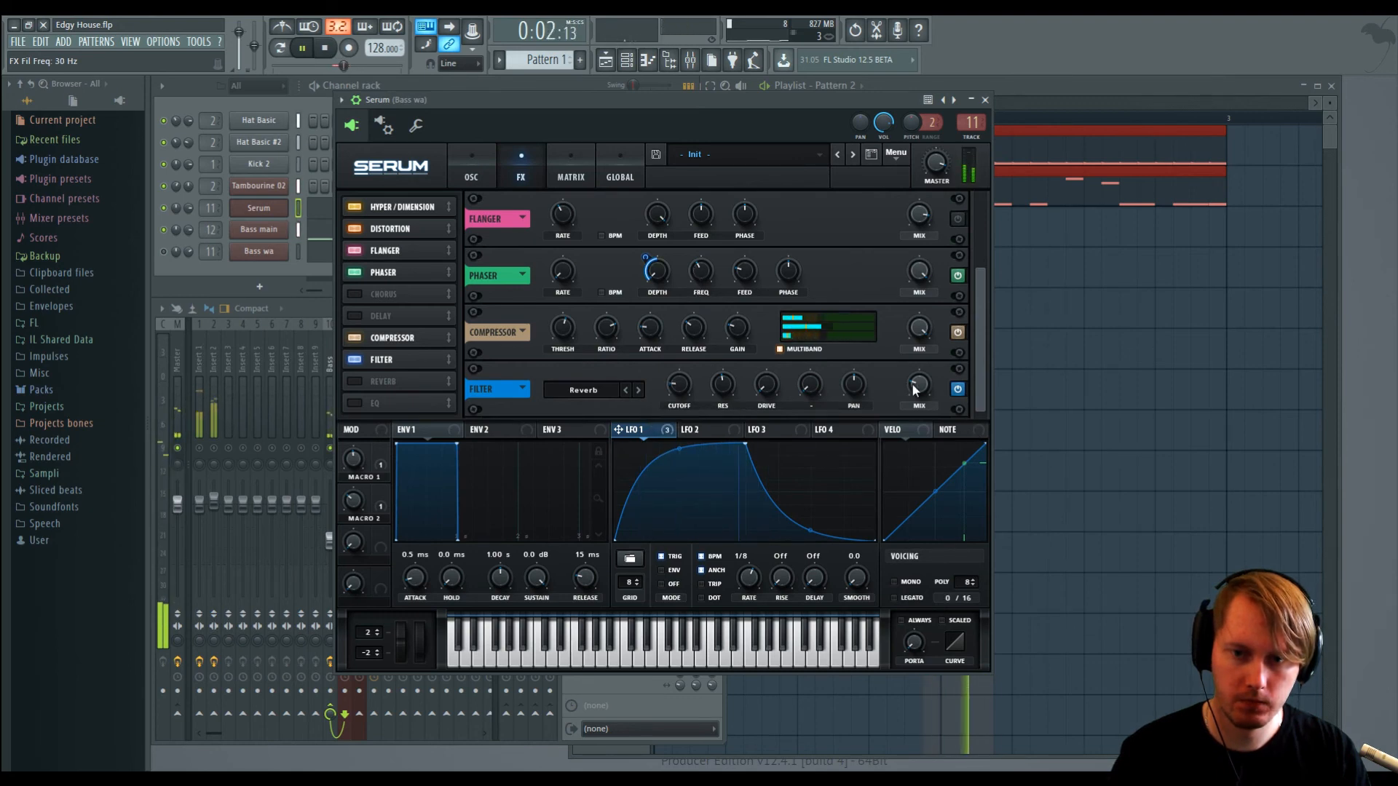
left_click_drag(913, 373, 914, 380)
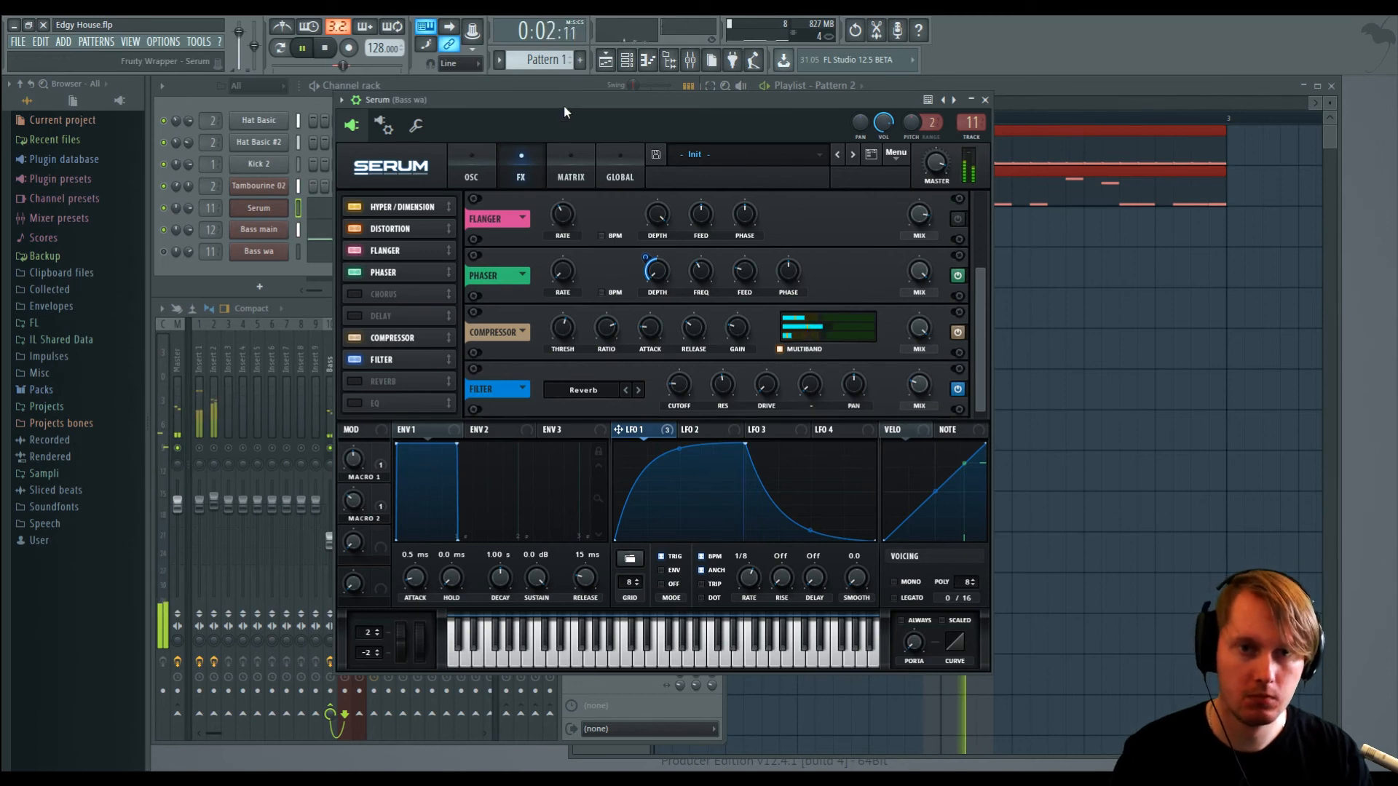
key("space")
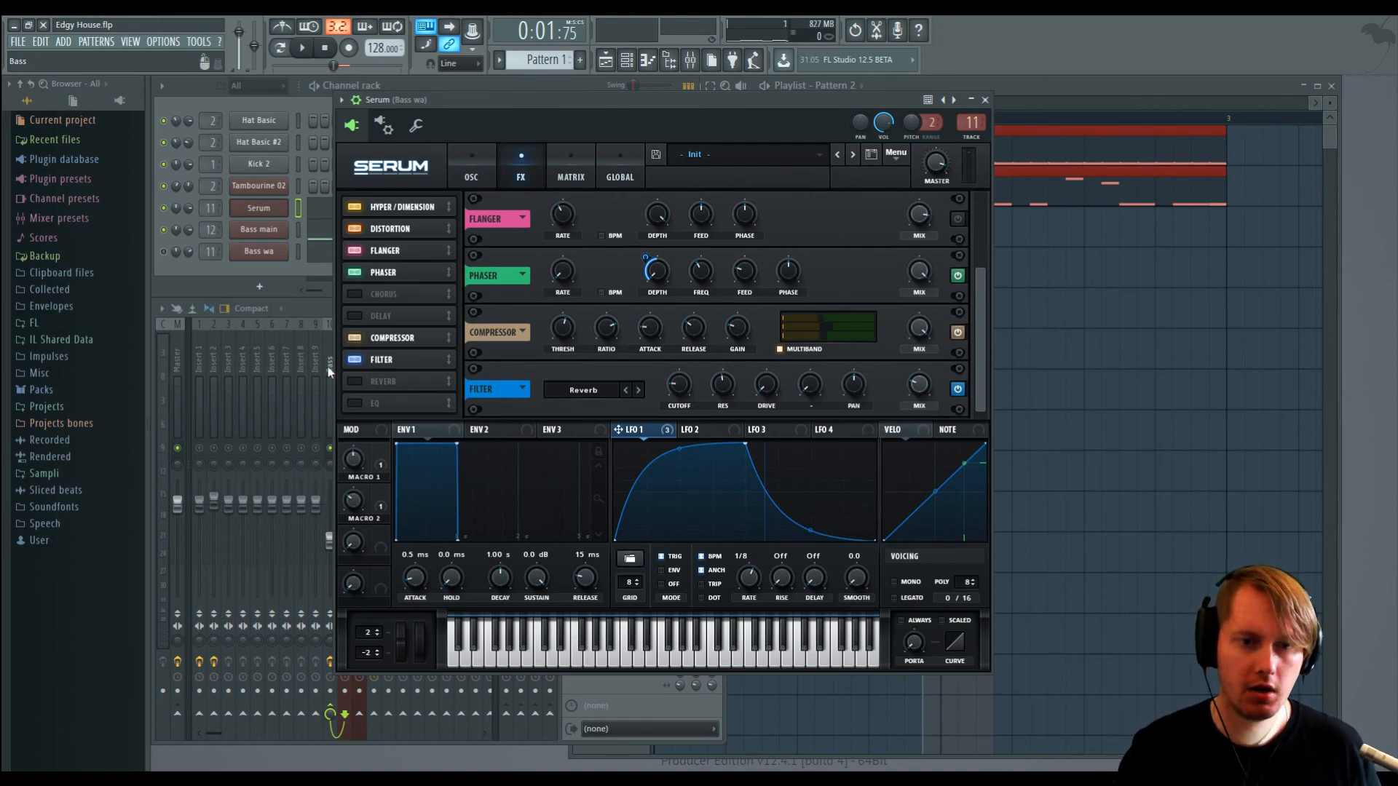
Step: Add a Hall reverb after the filter, and extend the playlist's loop selection past bar 2 for playback
left_click(354, 381)
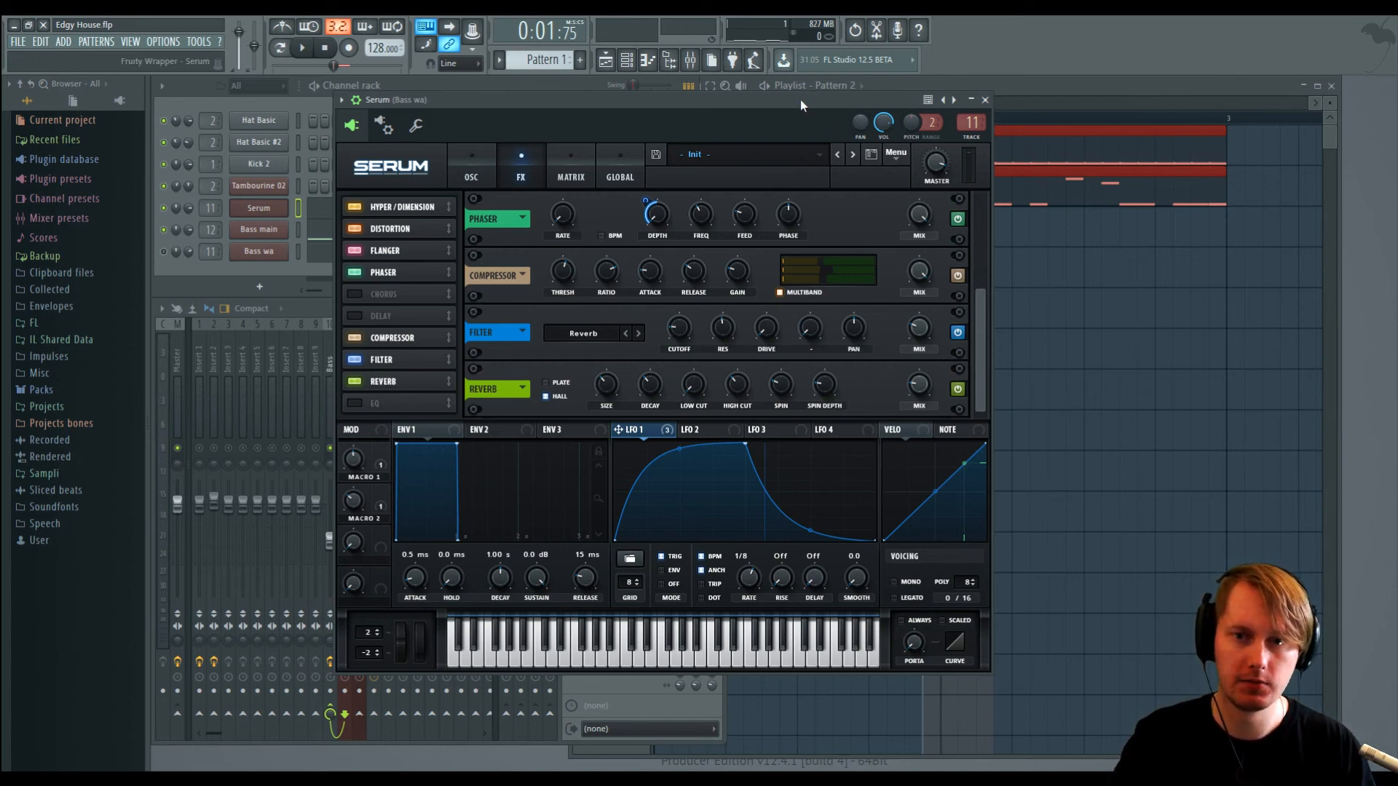
key("space")
key("space")
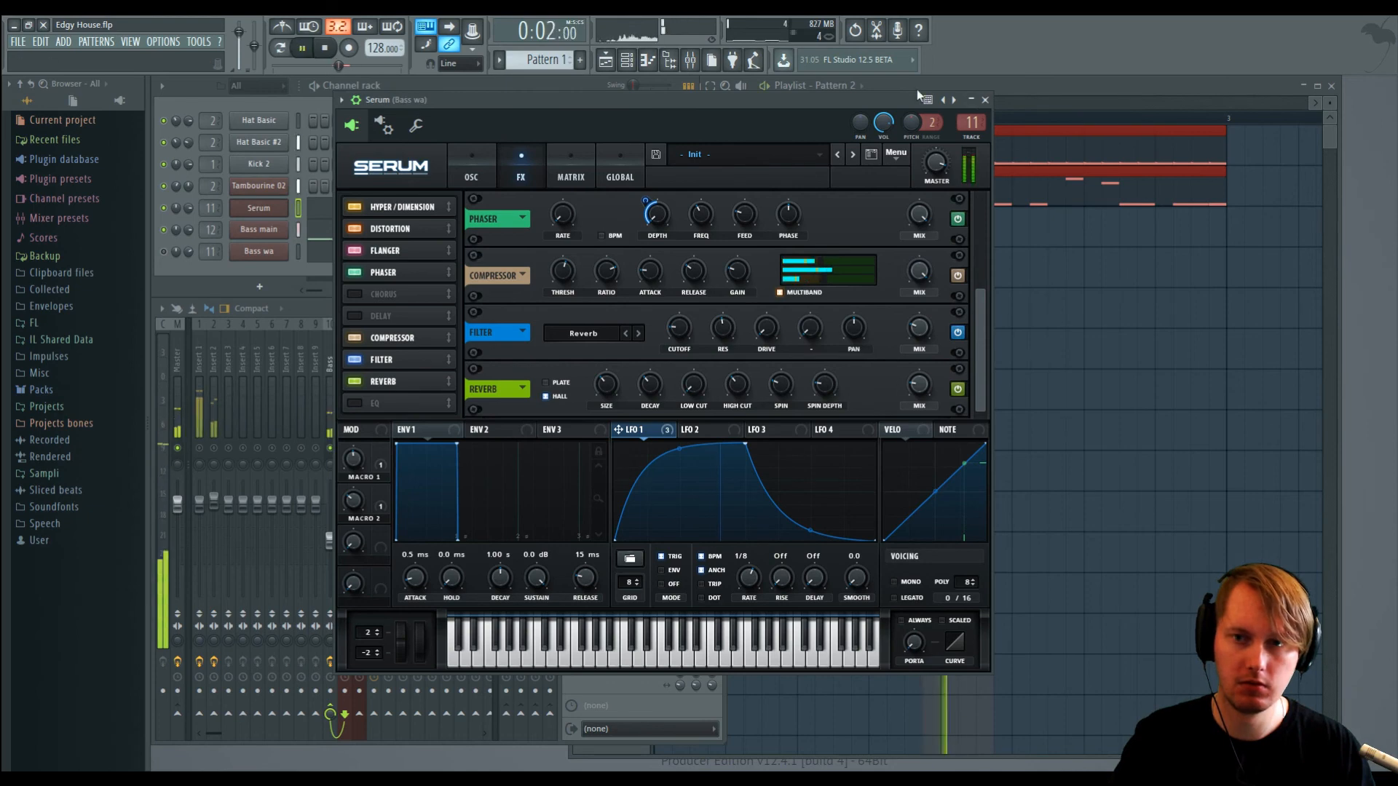
left_click_drag(916, 100, 878, 283)
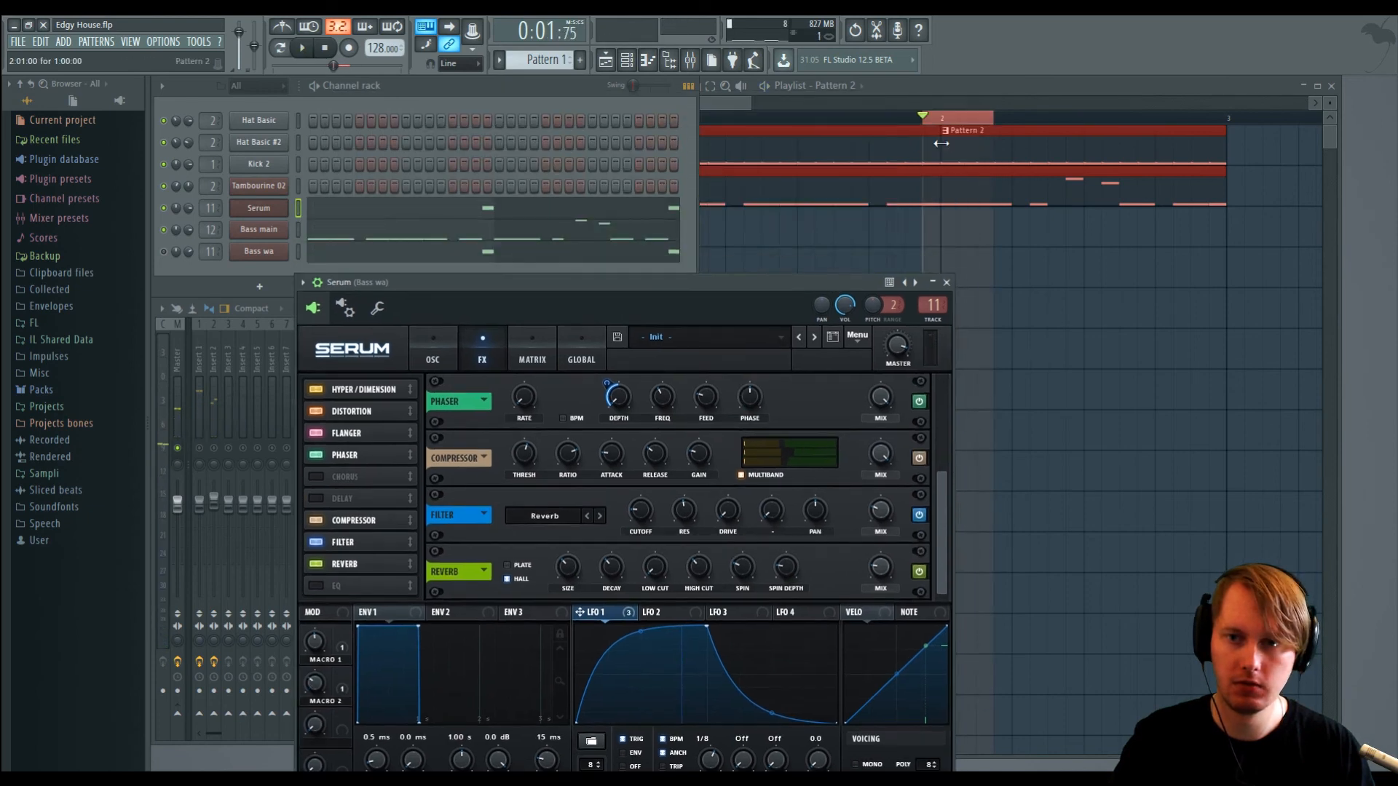
left_click(1076, 124)
key("space")
Step: Audition the reverb over the longer loop, adjusting its controls and setting the mix to about 29%
left_click_drag(515, 289, 513, 148)
mouse_move(871, 404)
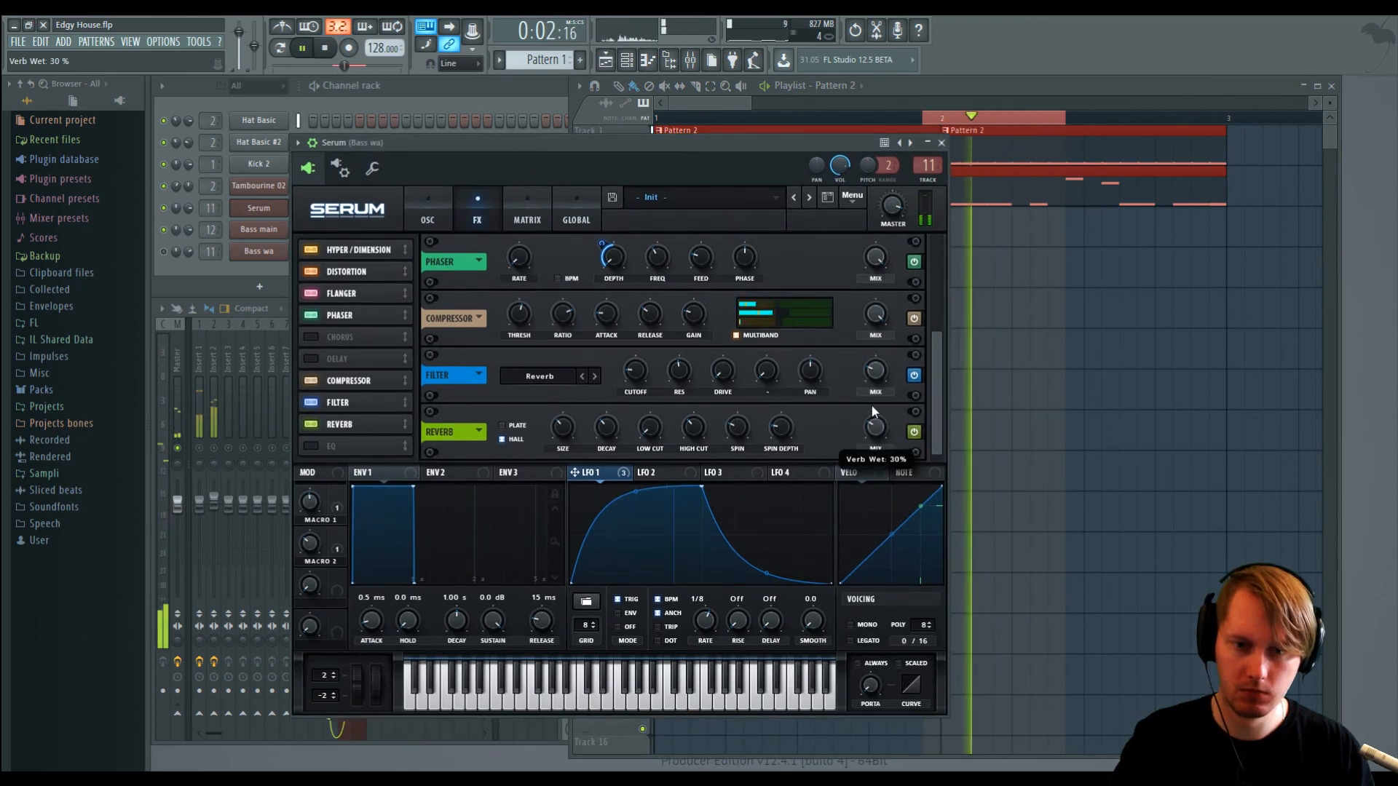
left_click_drag(612, 423, 652, 422)
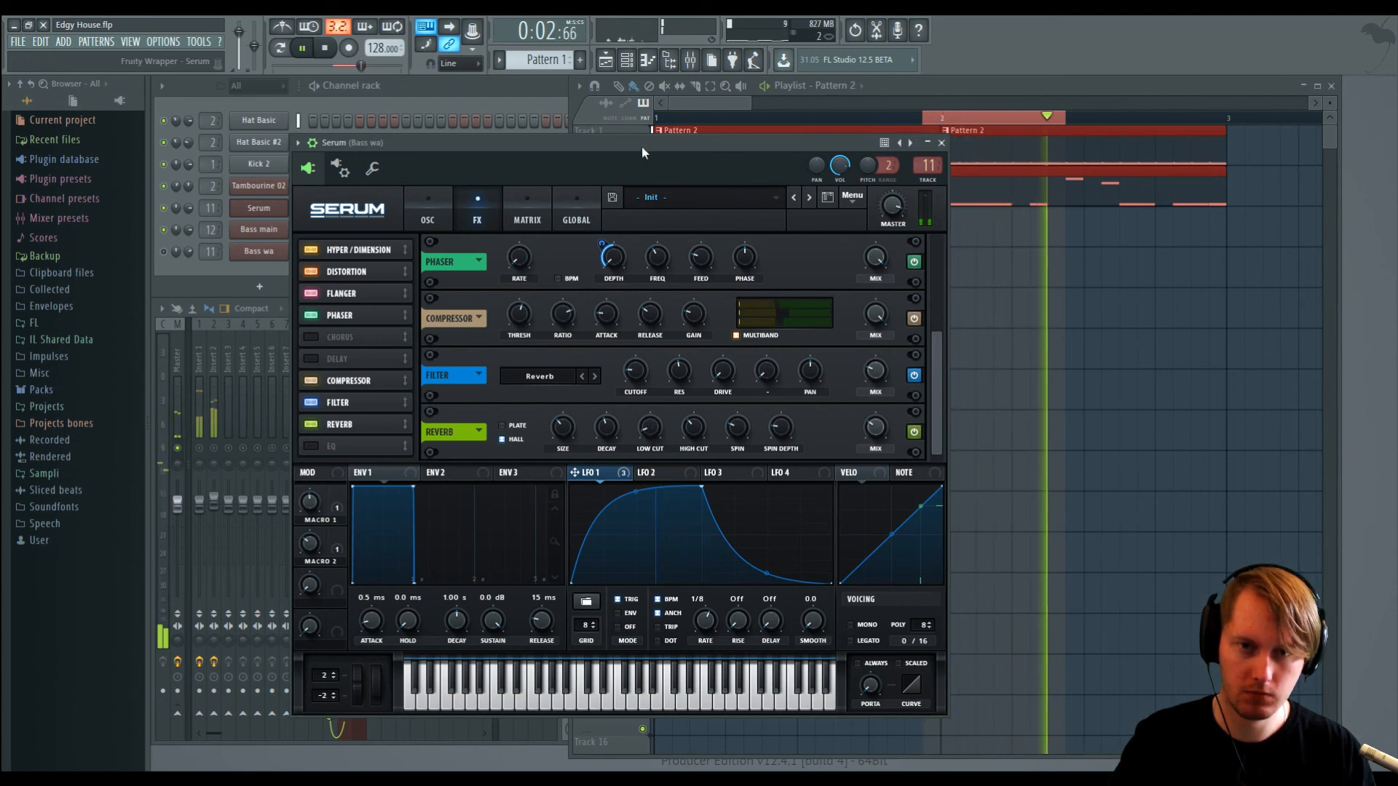
key("space")
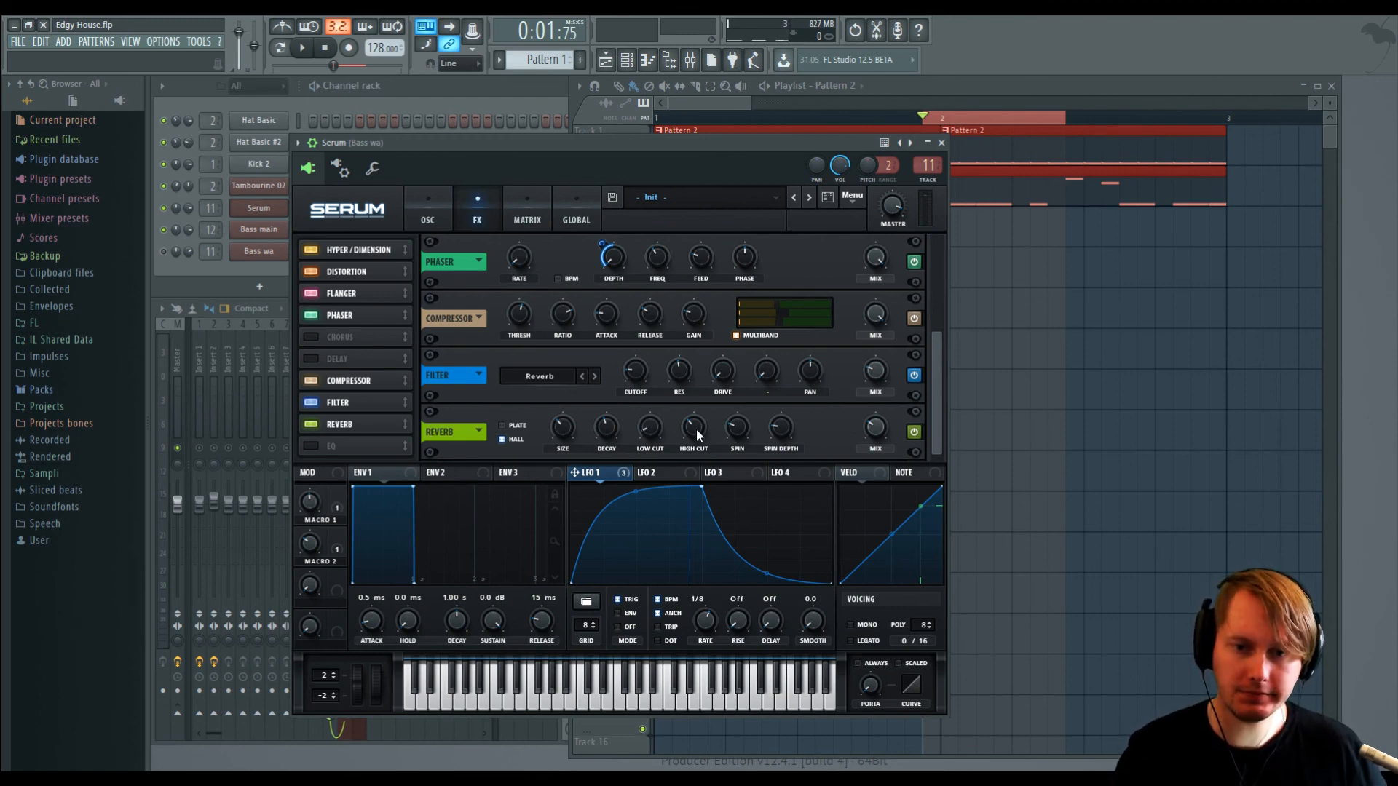
mouse_move(696, 431)
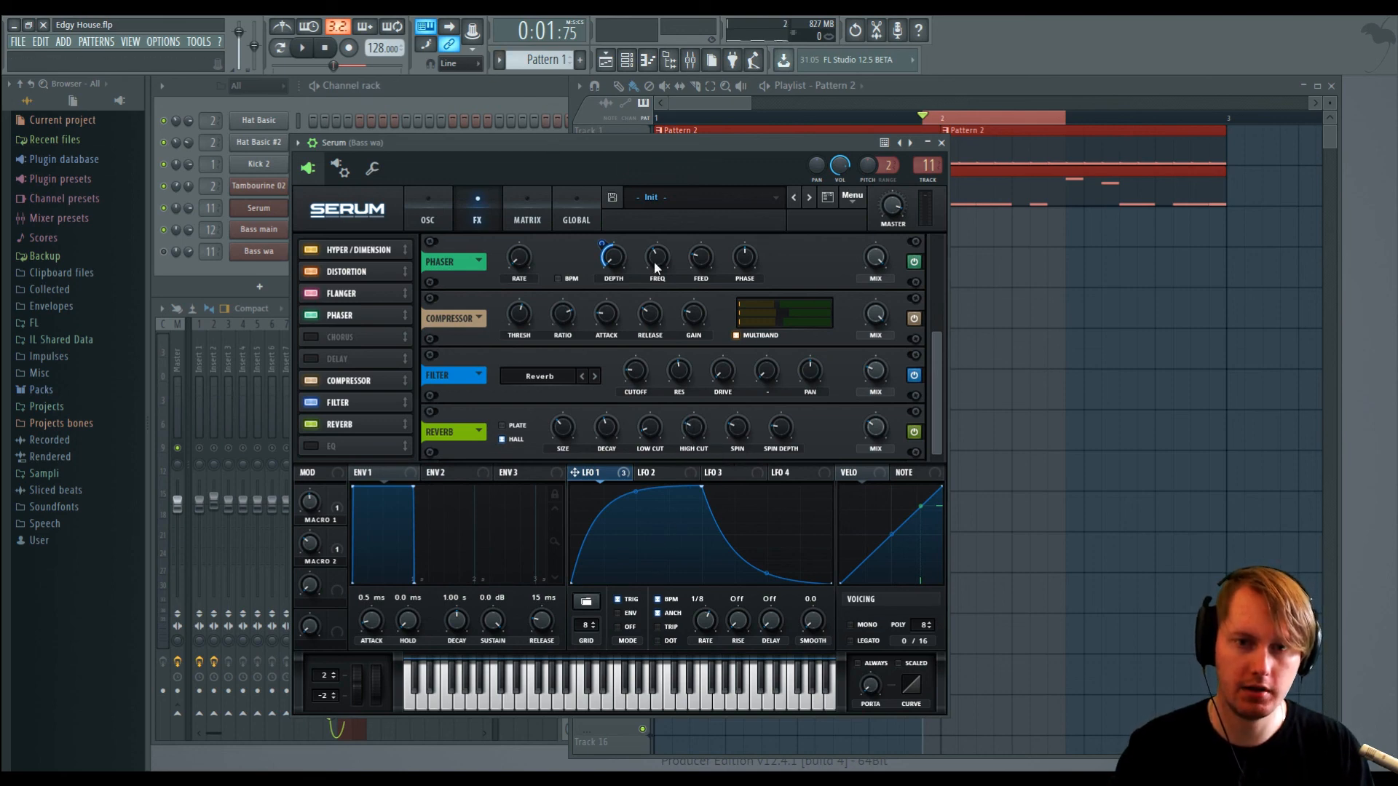
key("space")
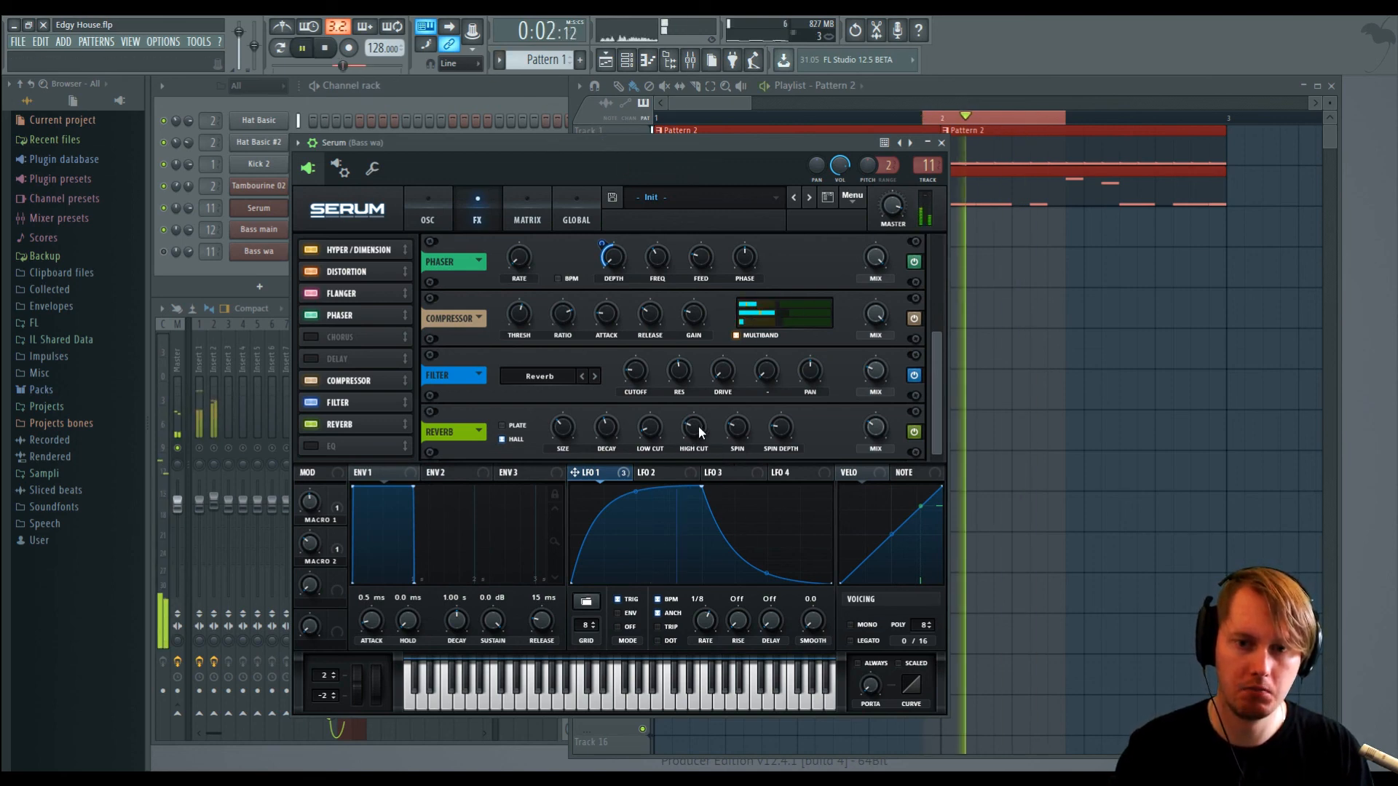
mouse_move(873, 430)
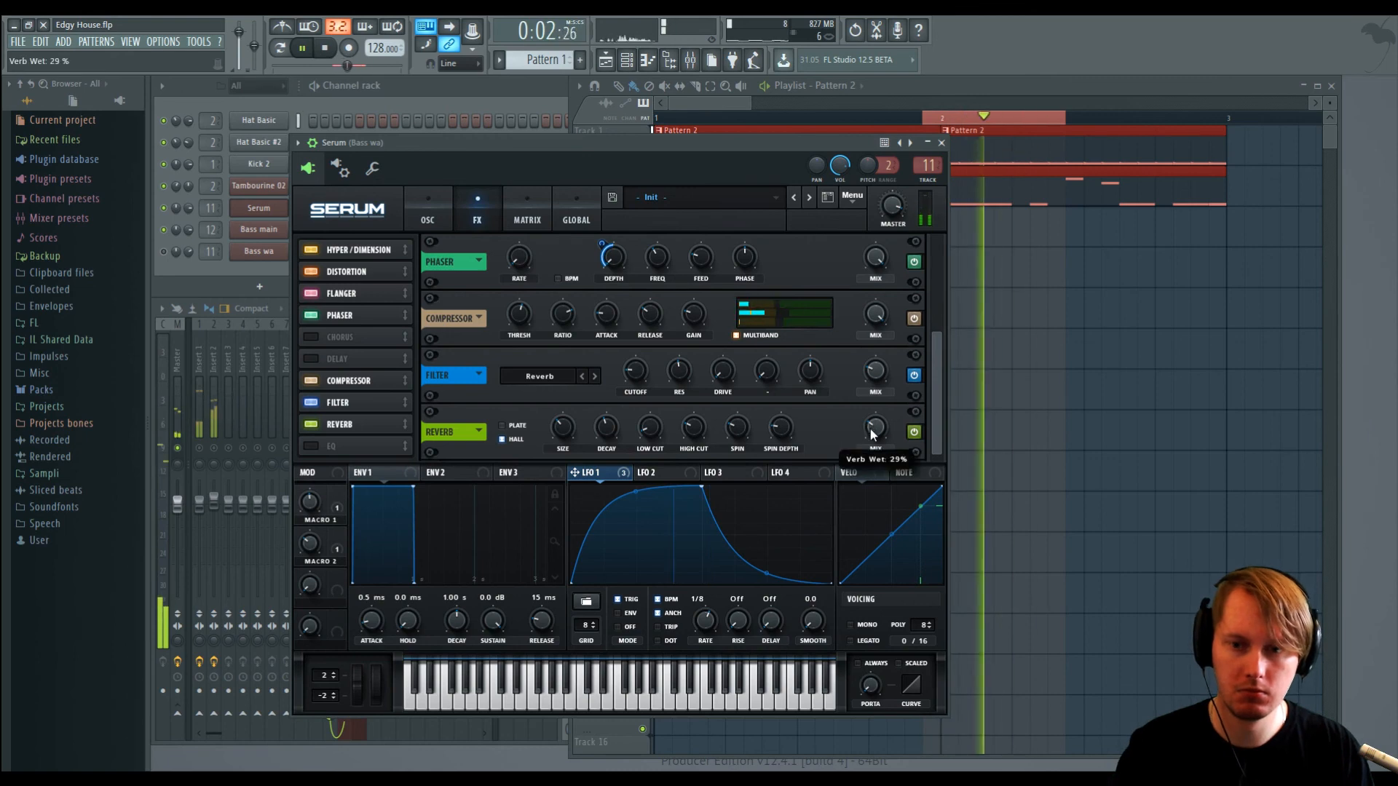
key("space")
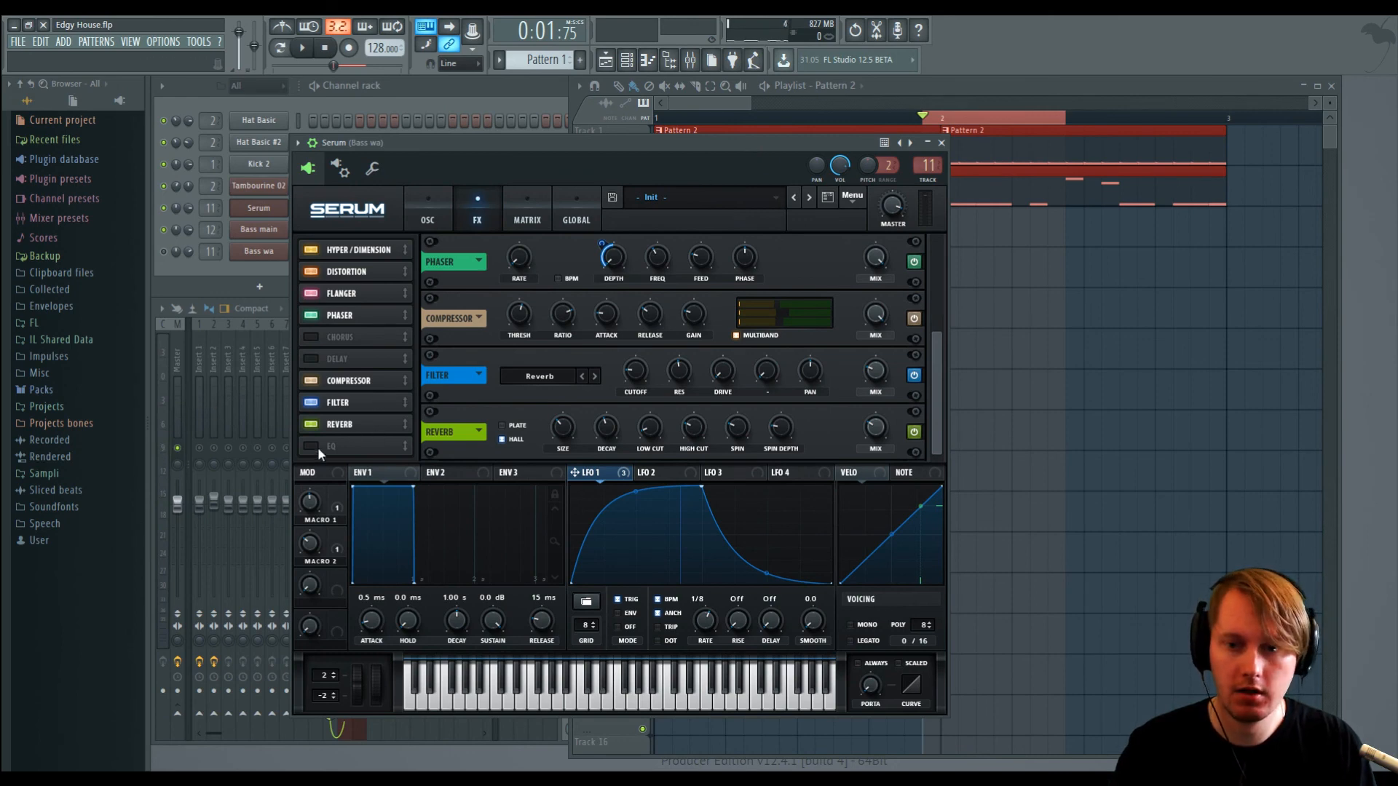
Step: Close the synth window, clear the playlist's loop selection, and unsolo the bass tracks in the mixer
left_click(940, 143)
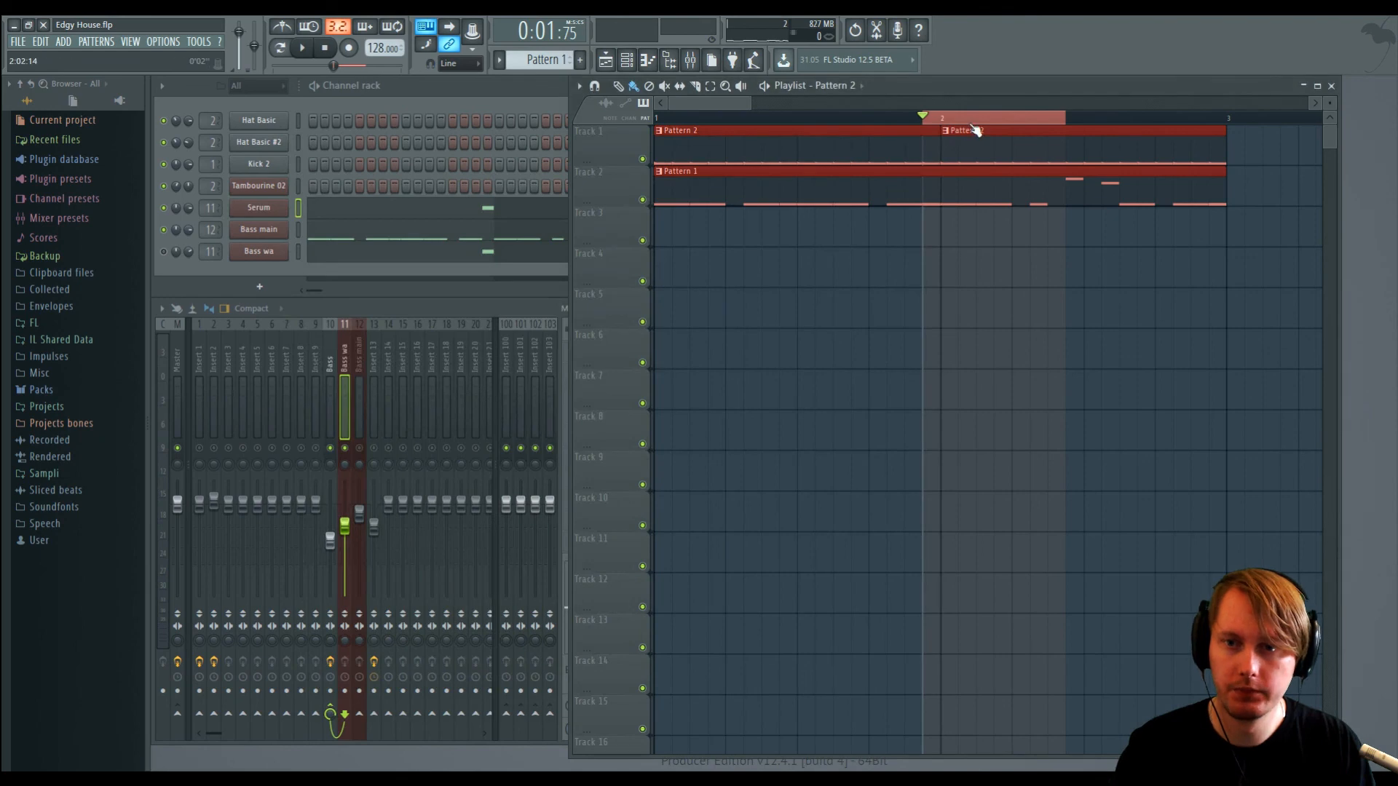
key("ctrl+d")
left_click_drag(689, 119, 648, 120)
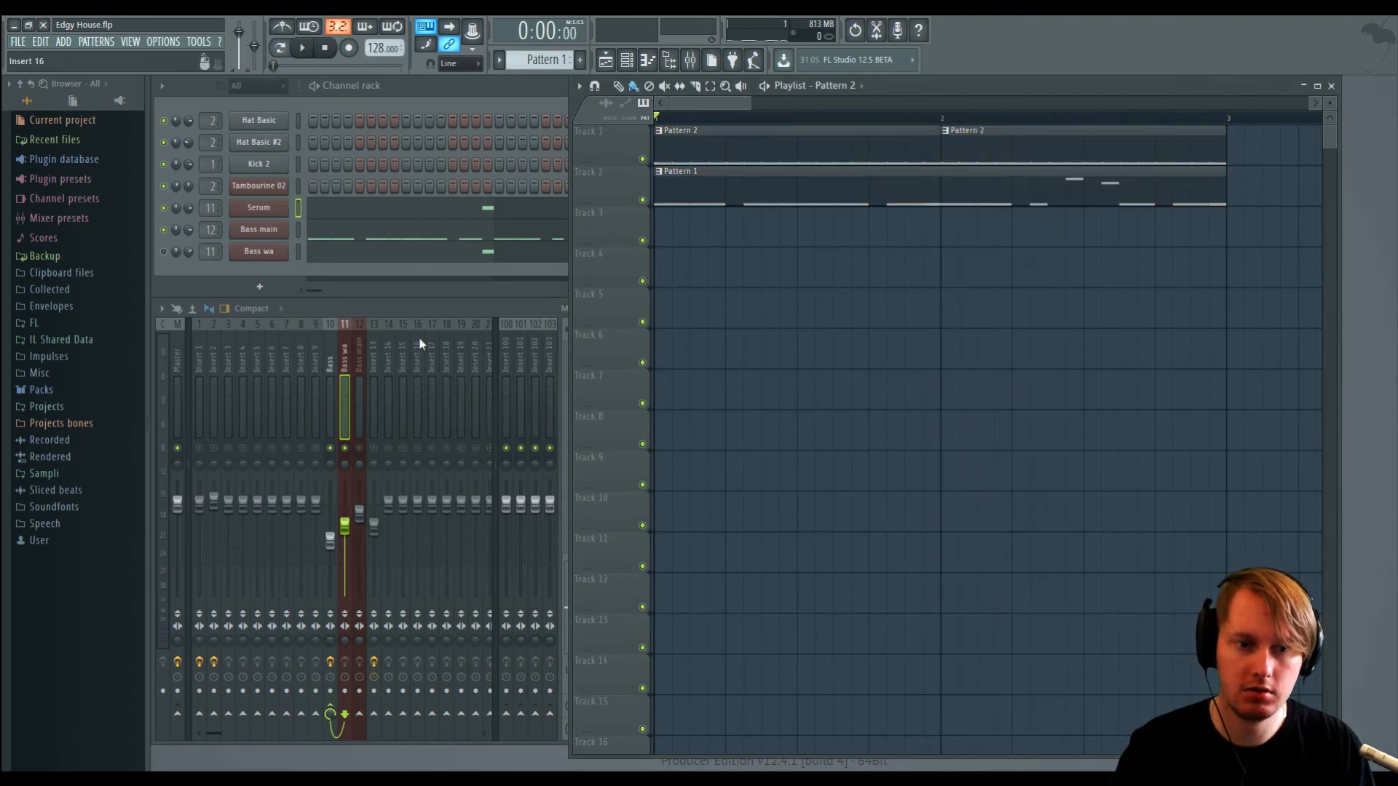
left_click(354, 459)
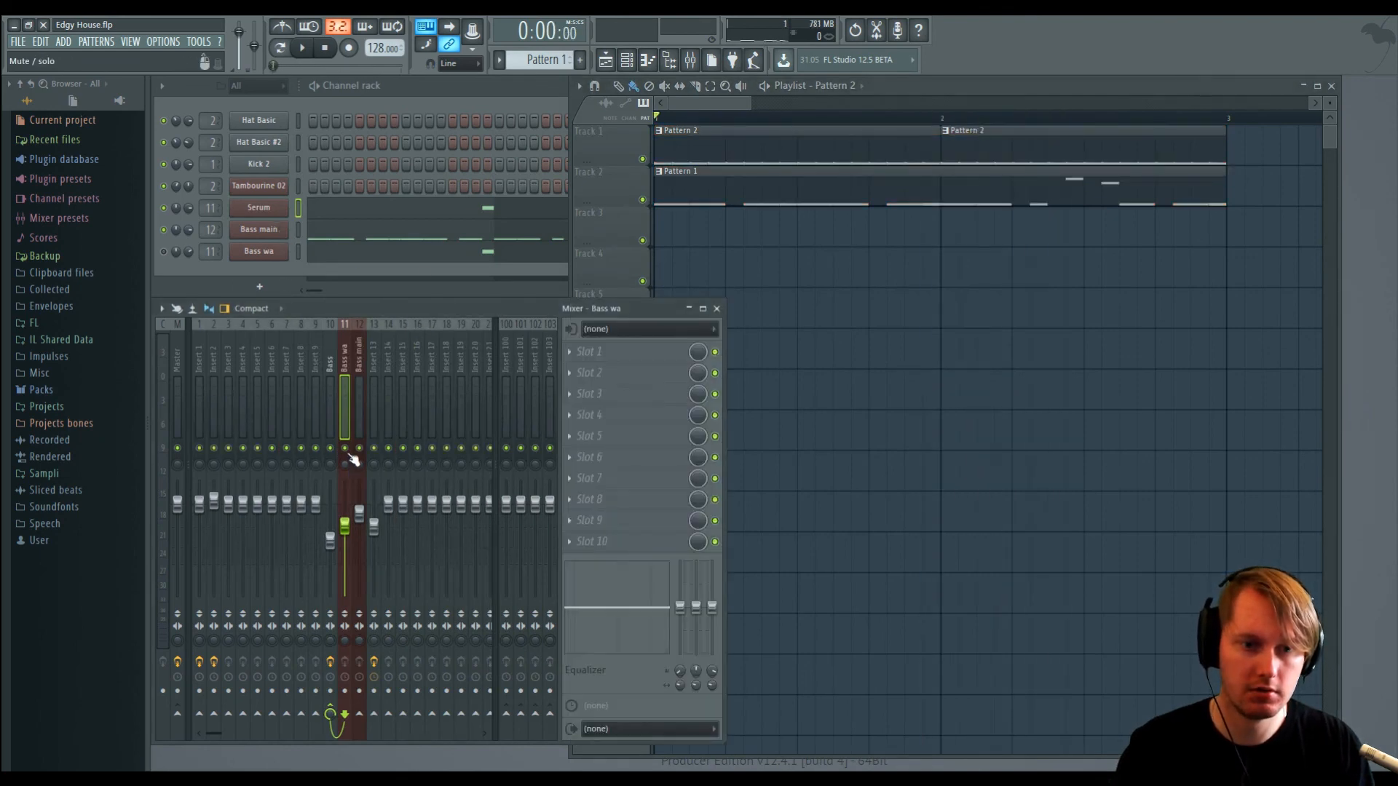
Step: Inspect the Bass mixer track's effects, lower the Bass wa volume fader during full playback, and stop playback
left_click(330, 343)
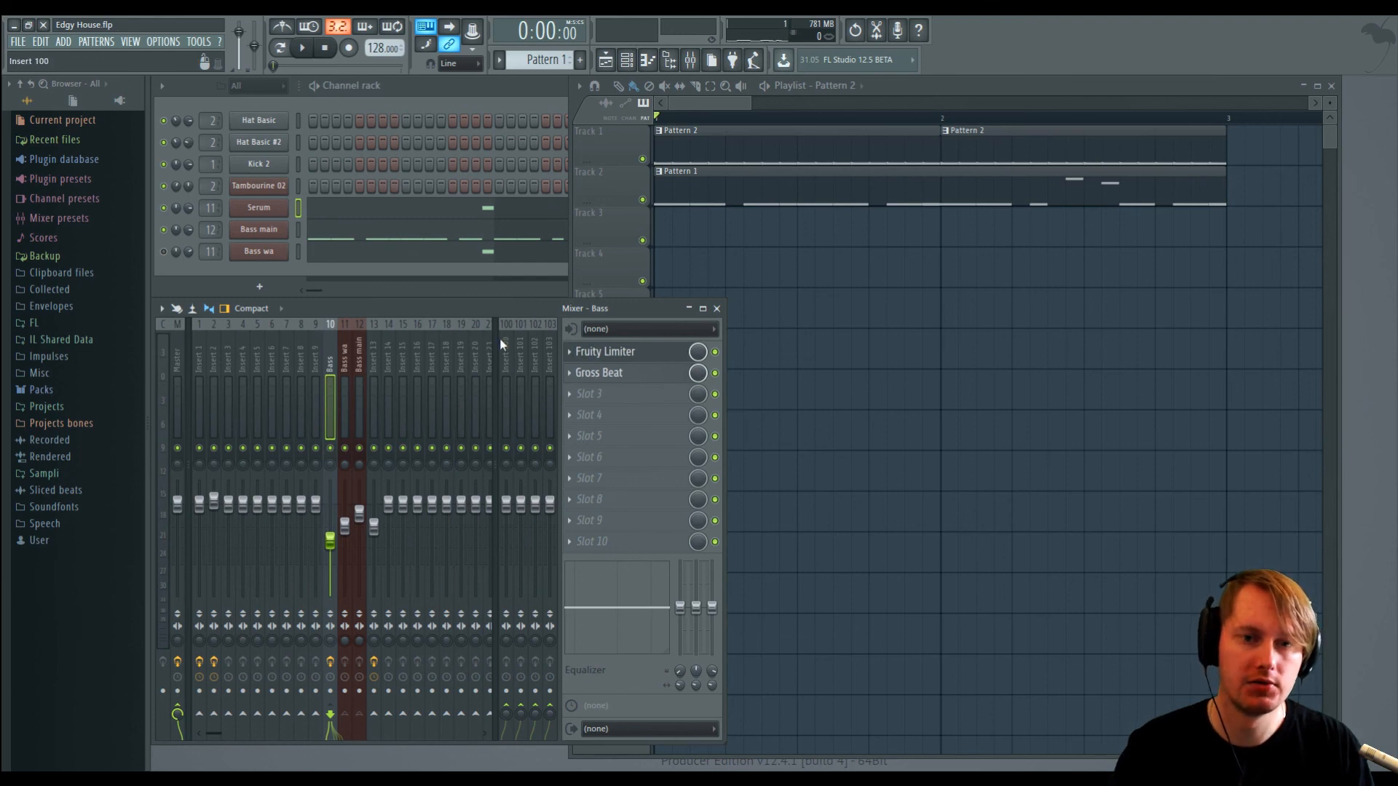
key("space")
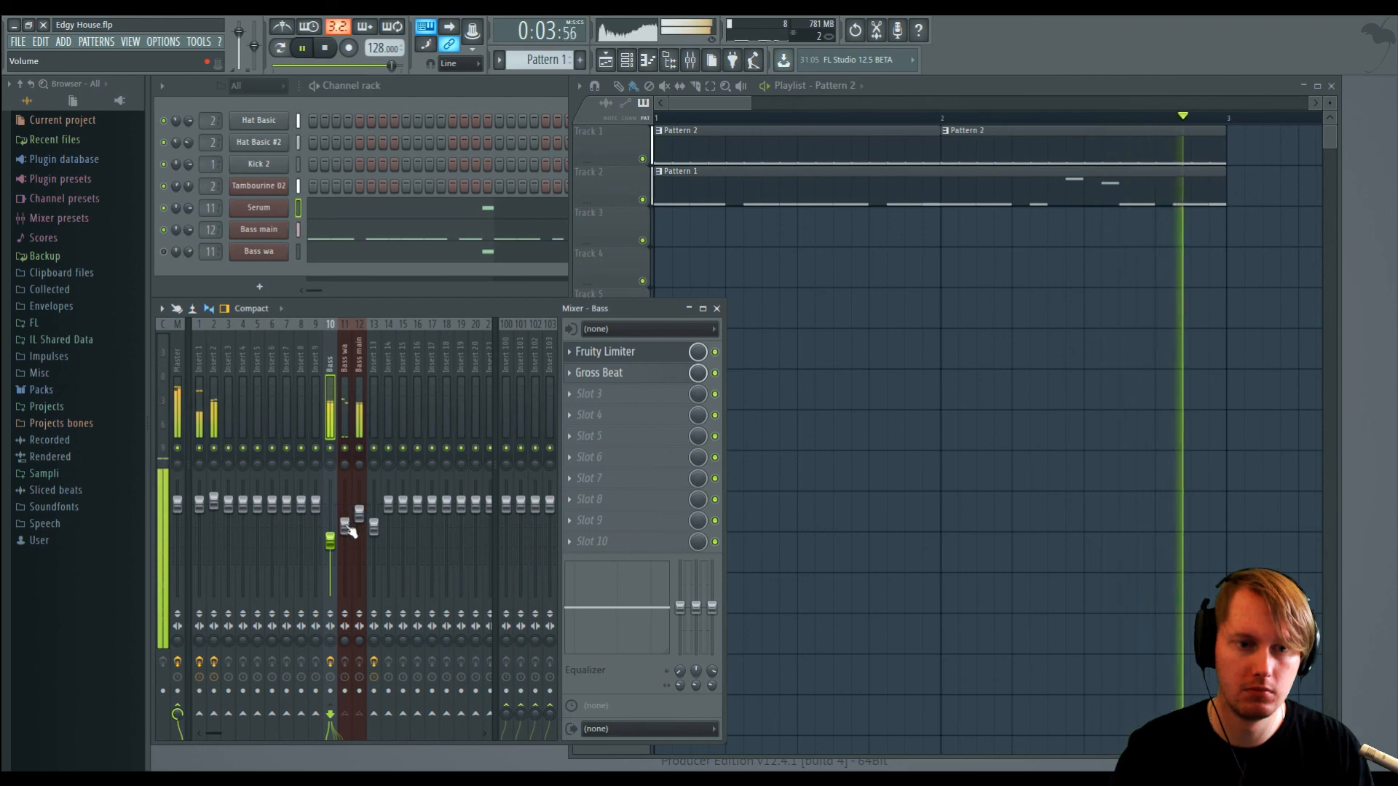
left_click_drag(345, 526, 345, 543)
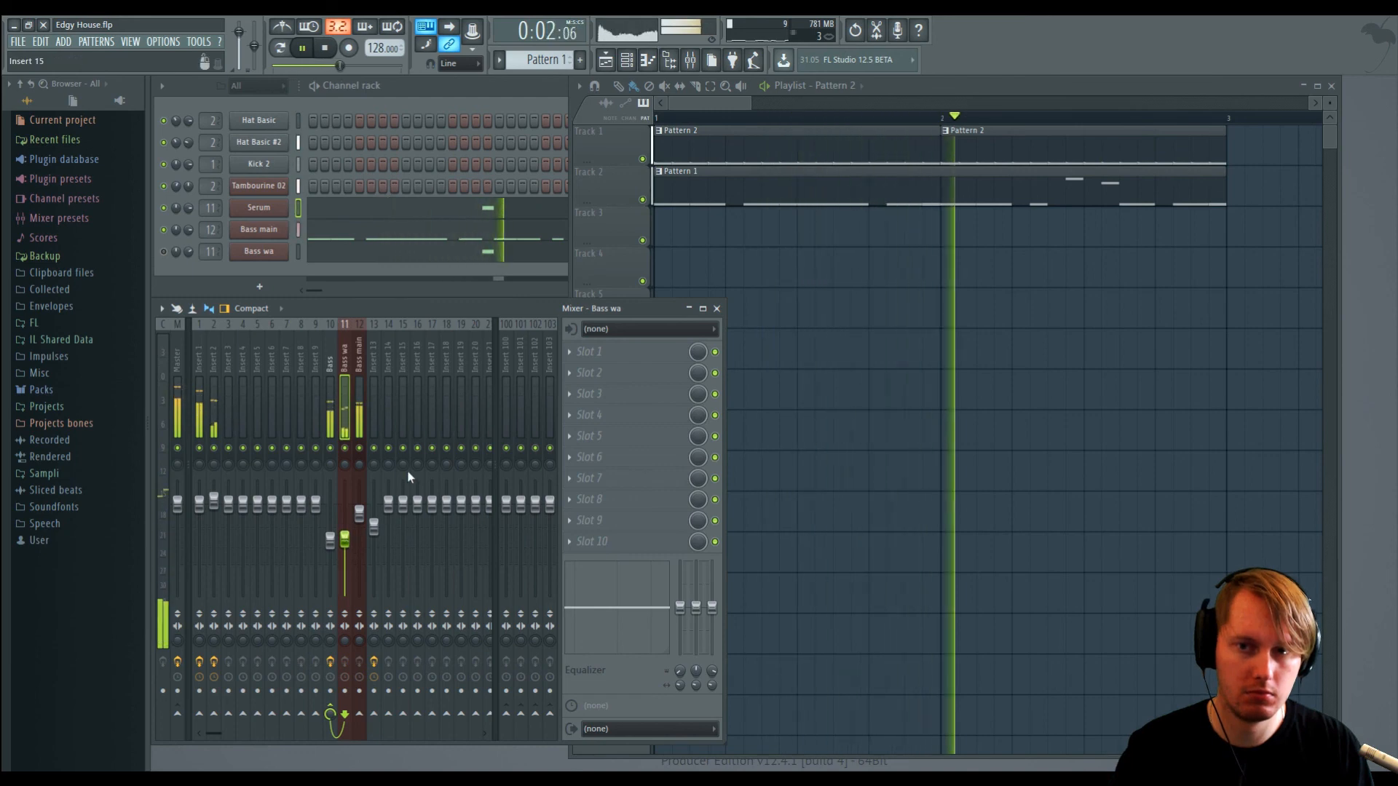
left_click(689, 105)
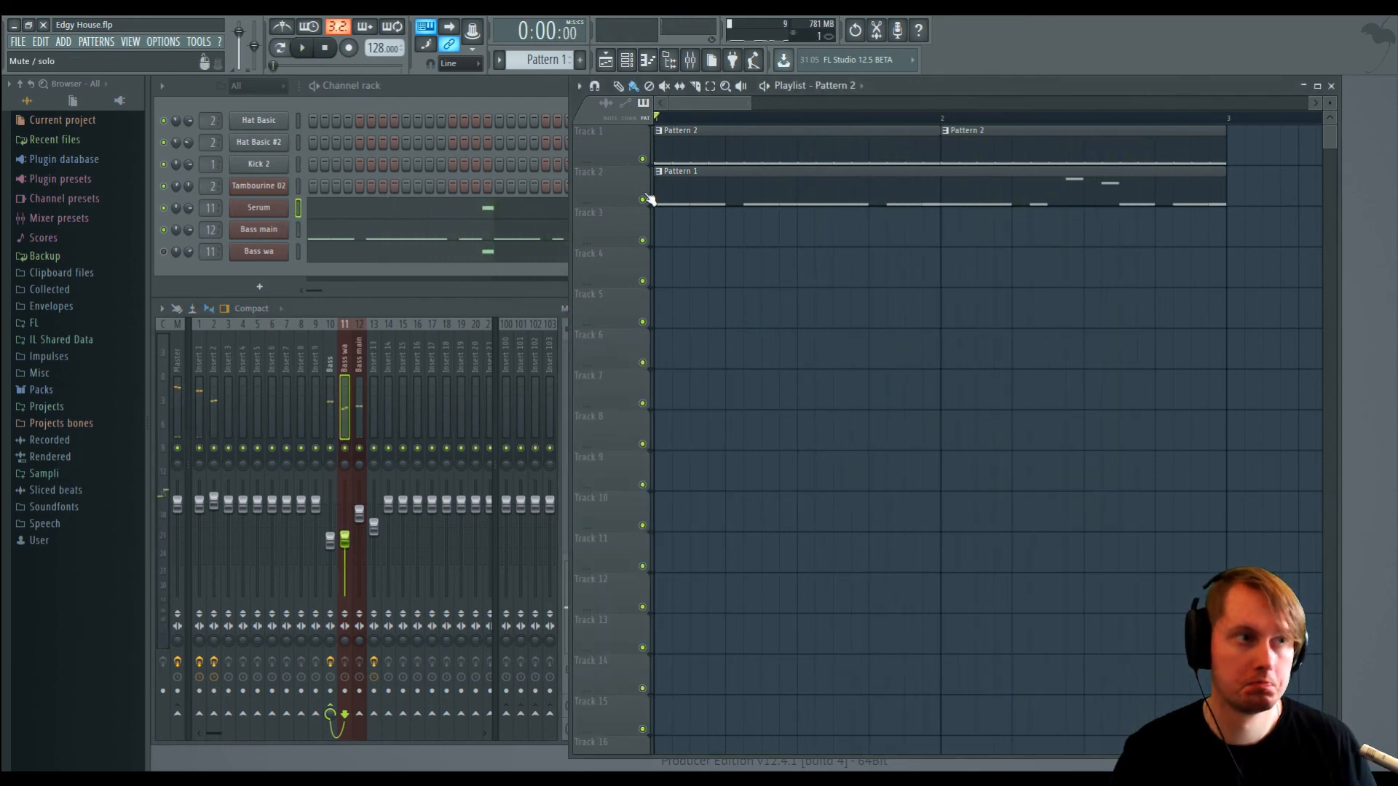